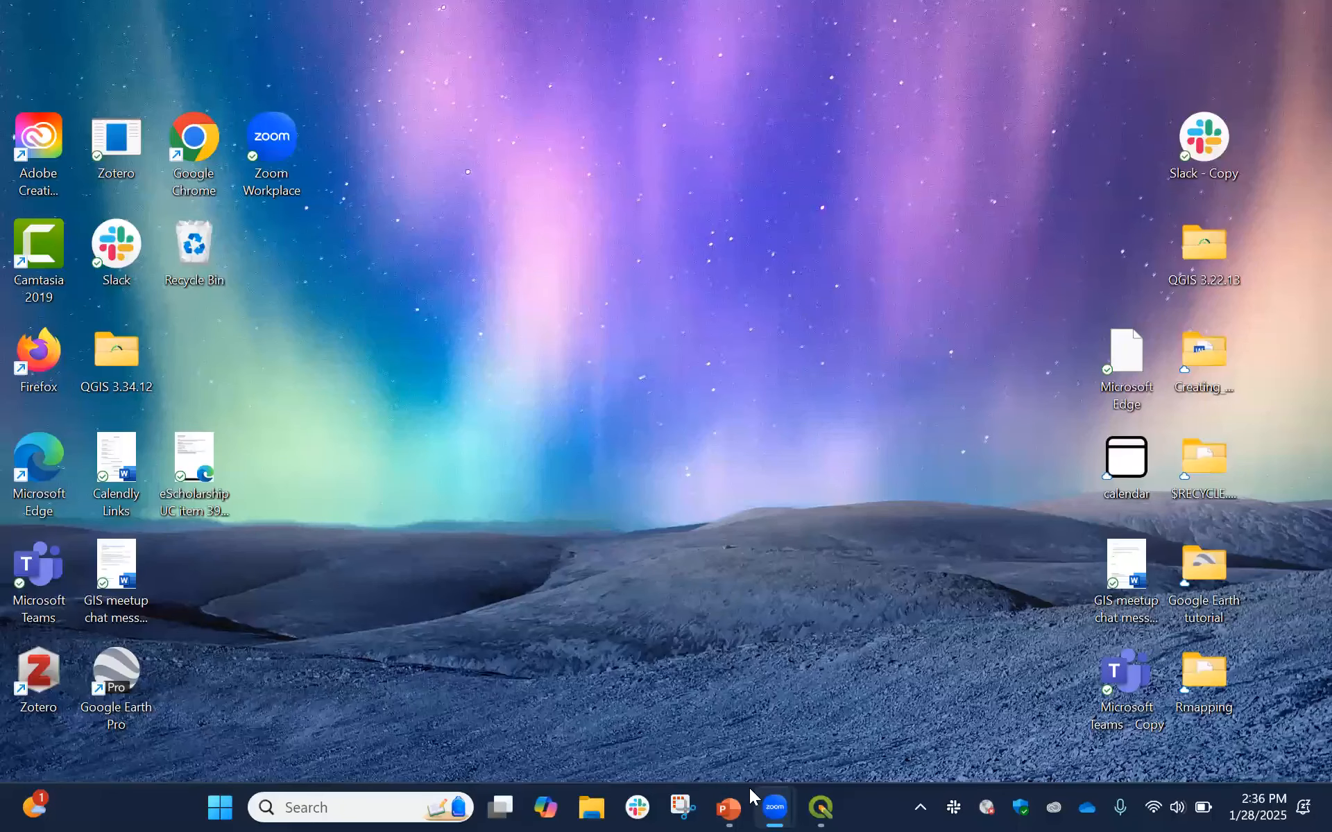
Switch to QGIS and move the regions layer below lakes, directly above OpenStreetMap
click(821, 807)
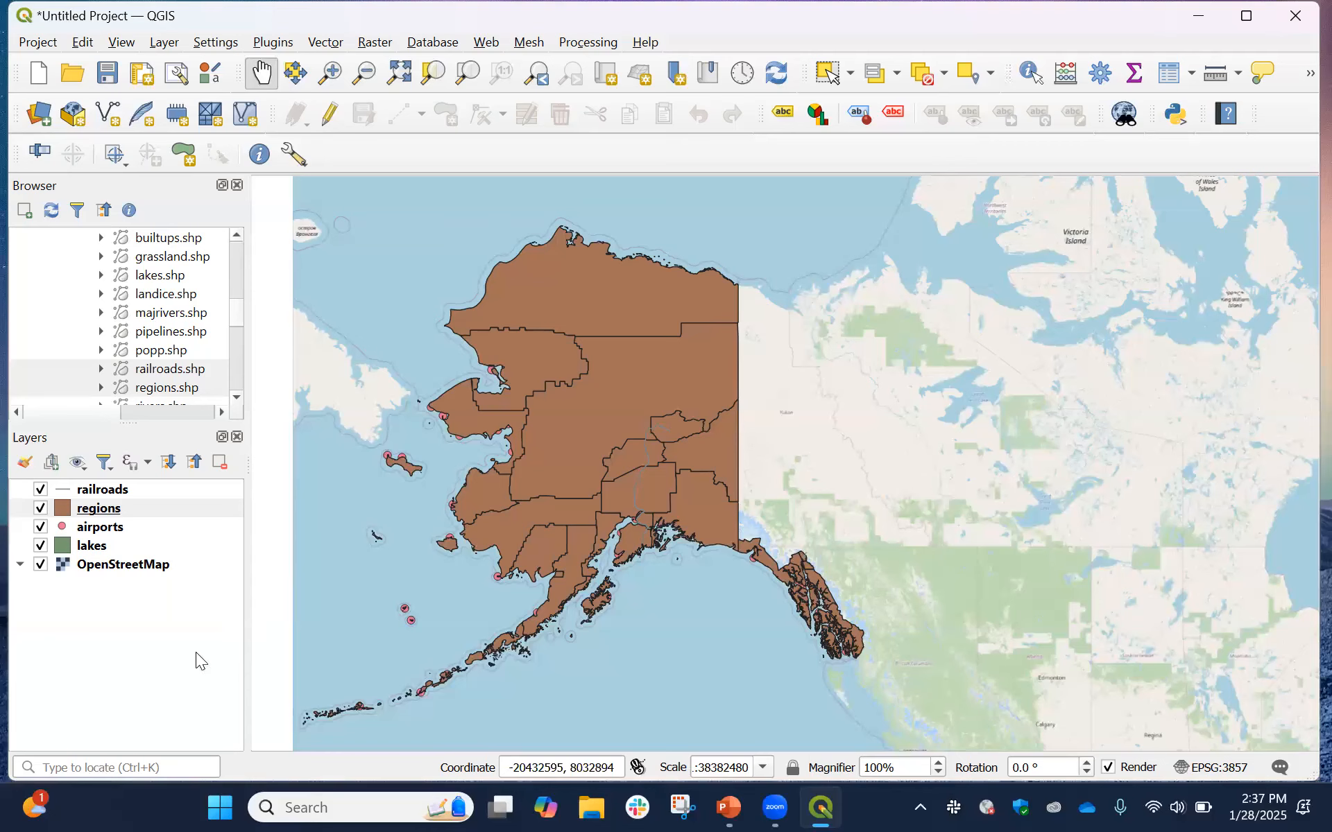
click(107, 516)
drag(108, 515, 105, 559)
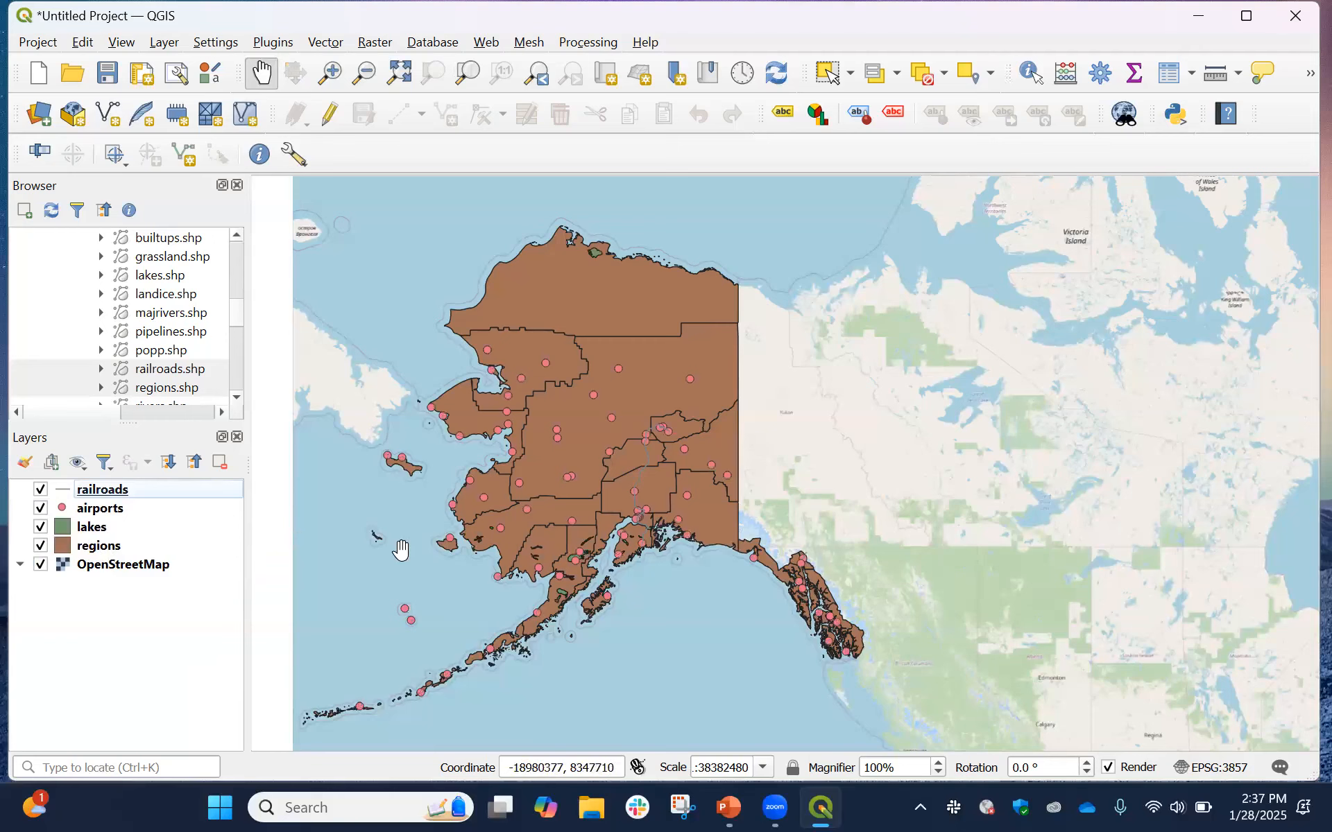
Select four airports by area in Alaska's large central region: the easternmost one plus the three grouped west of it
scroll(397, 549, up, 1)
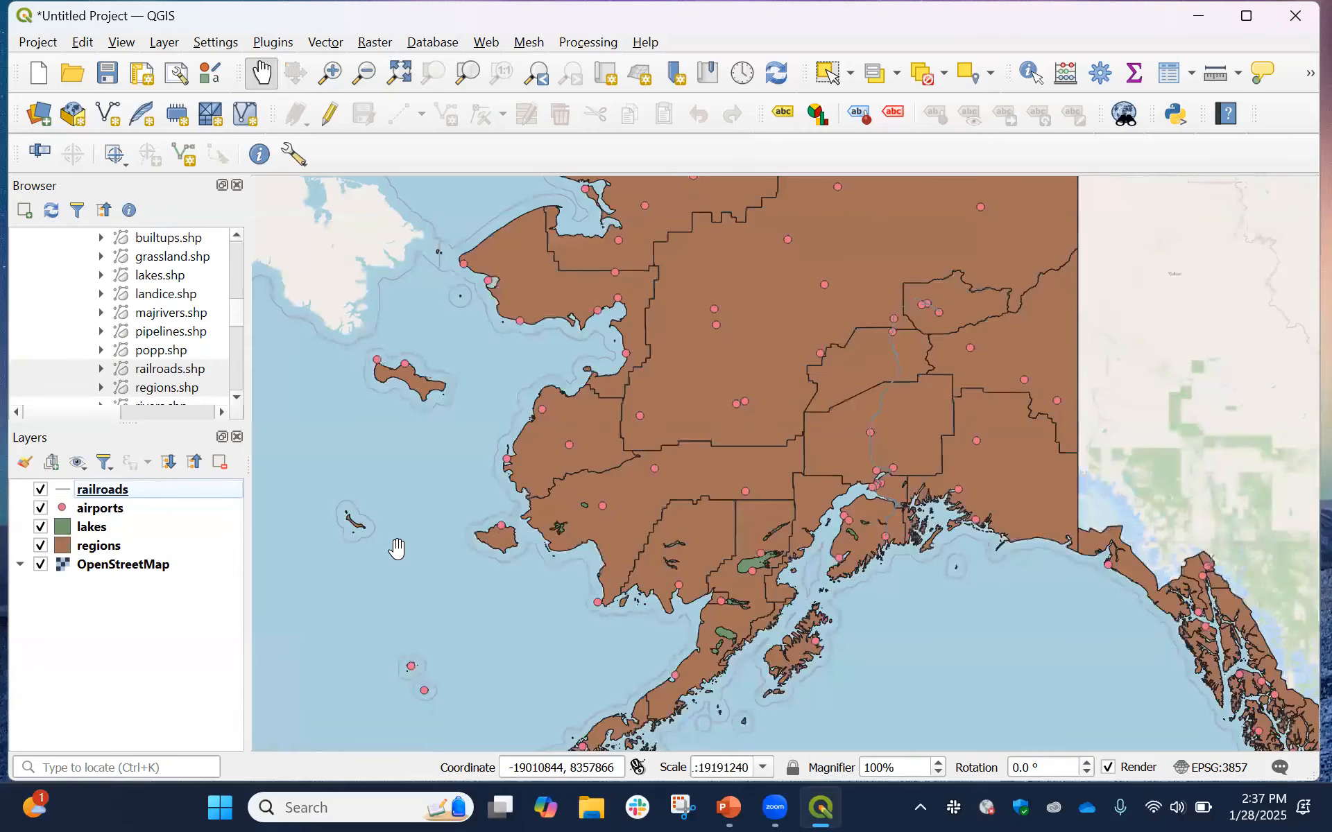
drag(725, 375, 681, 529)
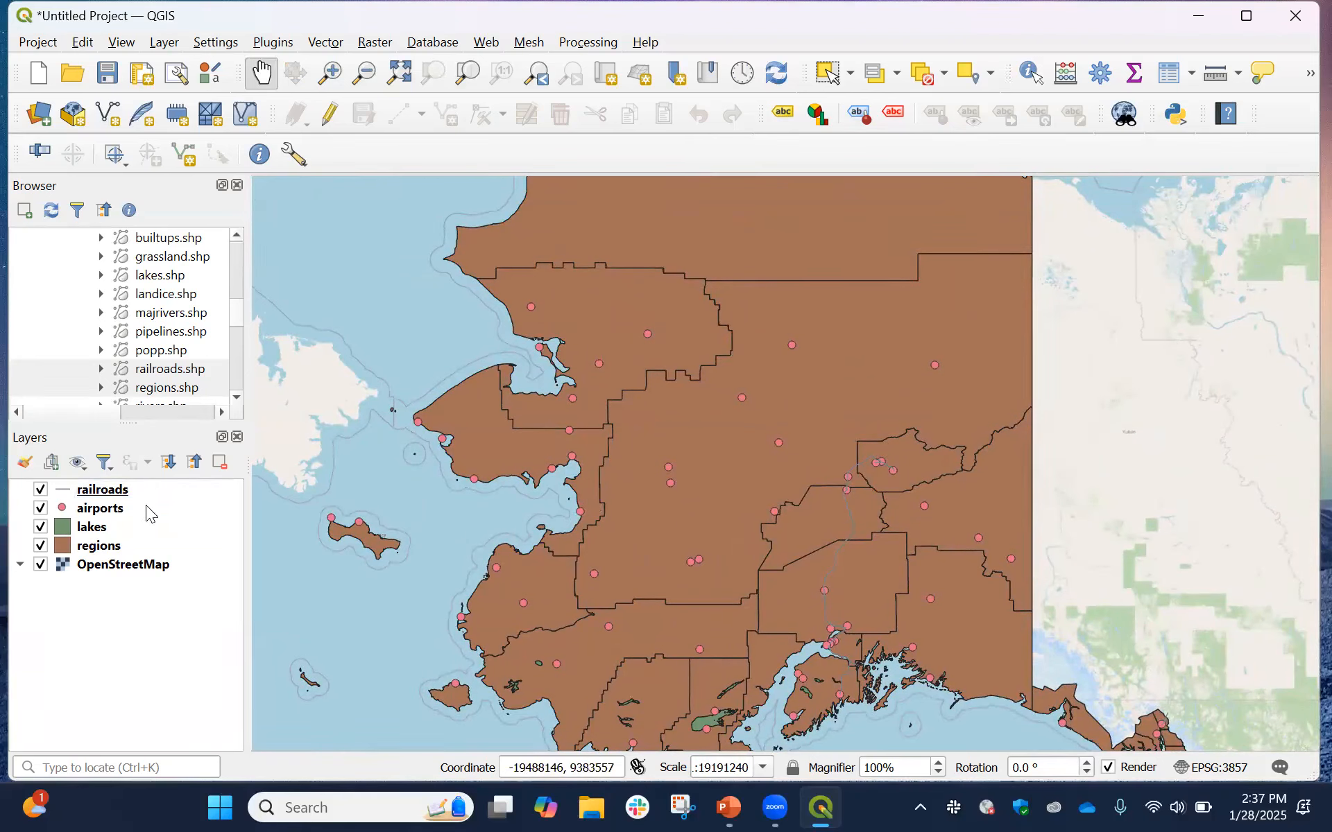
click(110, 512)
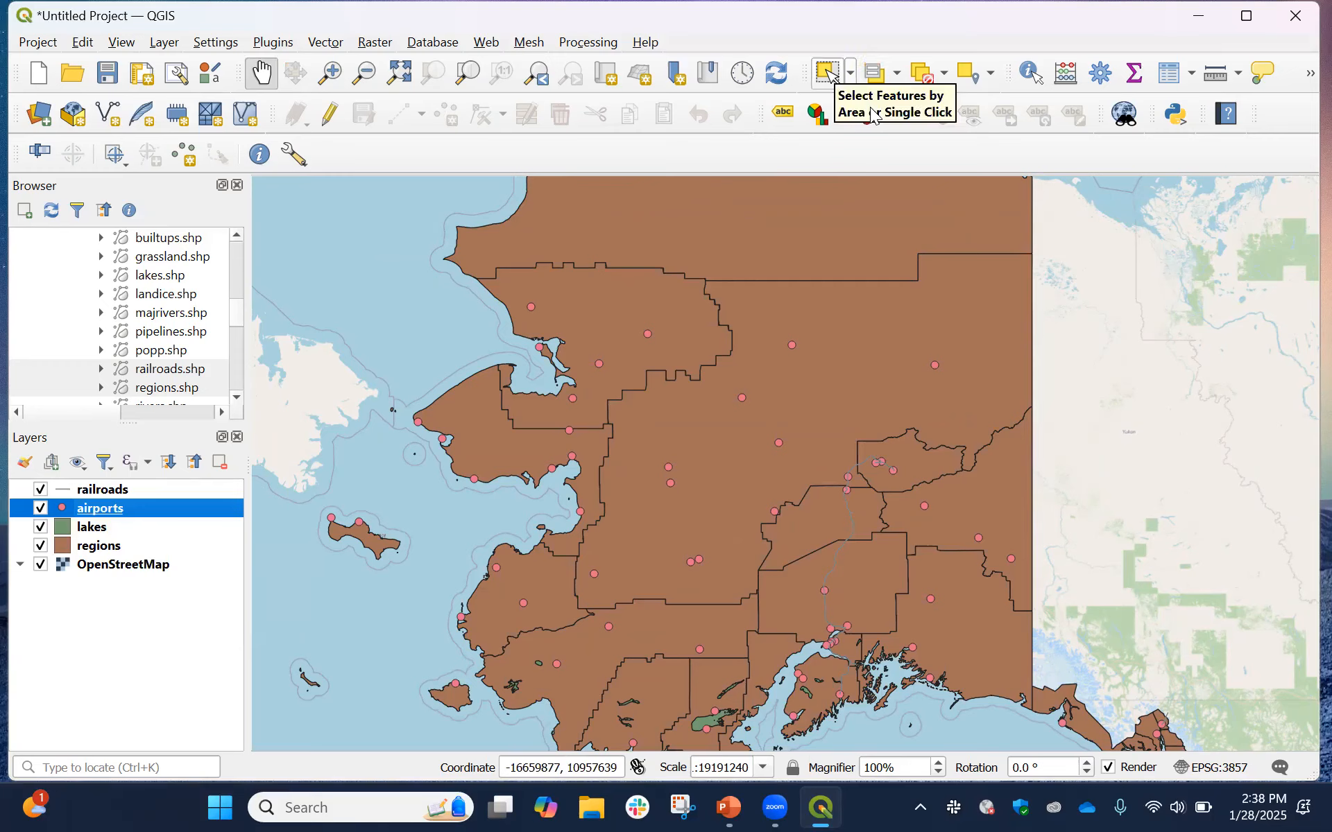
click(829, 74)
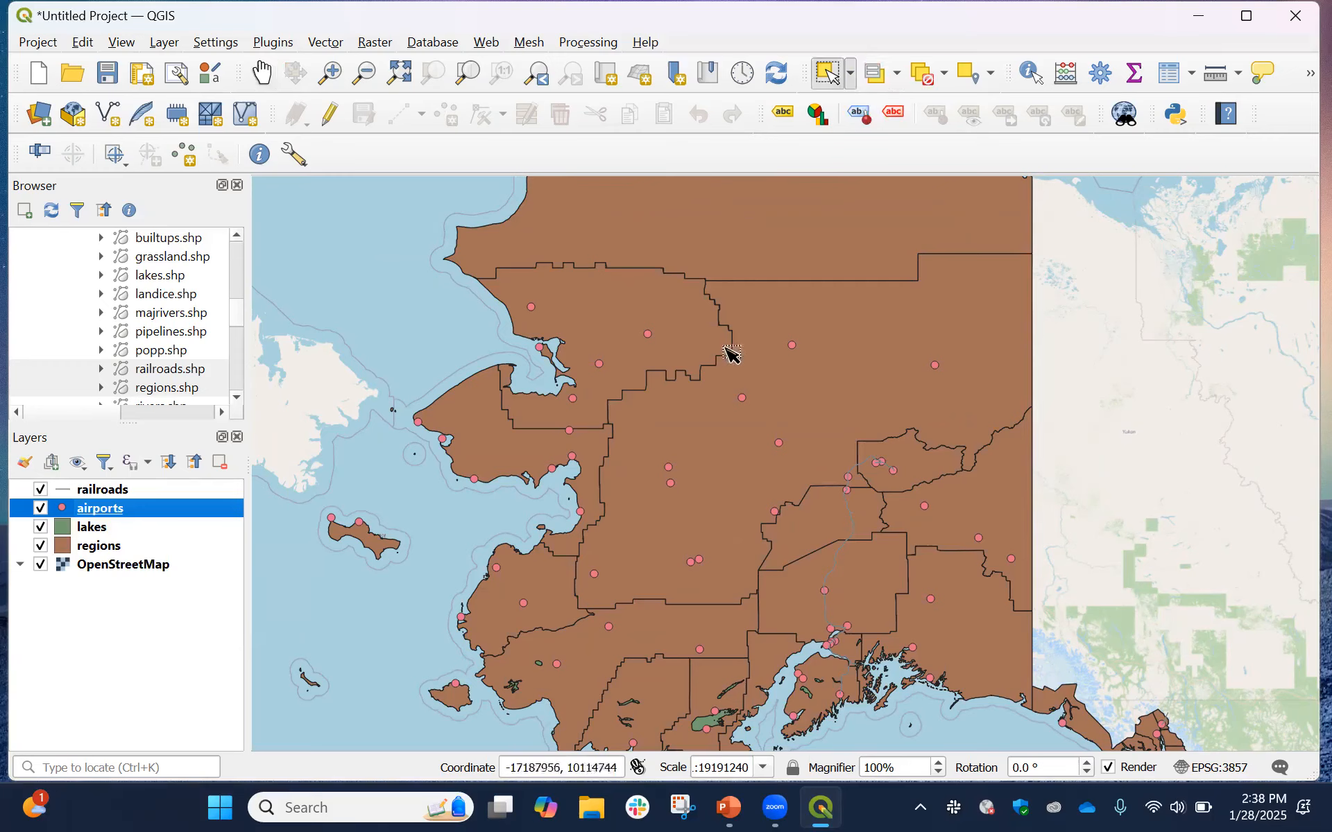
drag(713, 329, 838, 478)
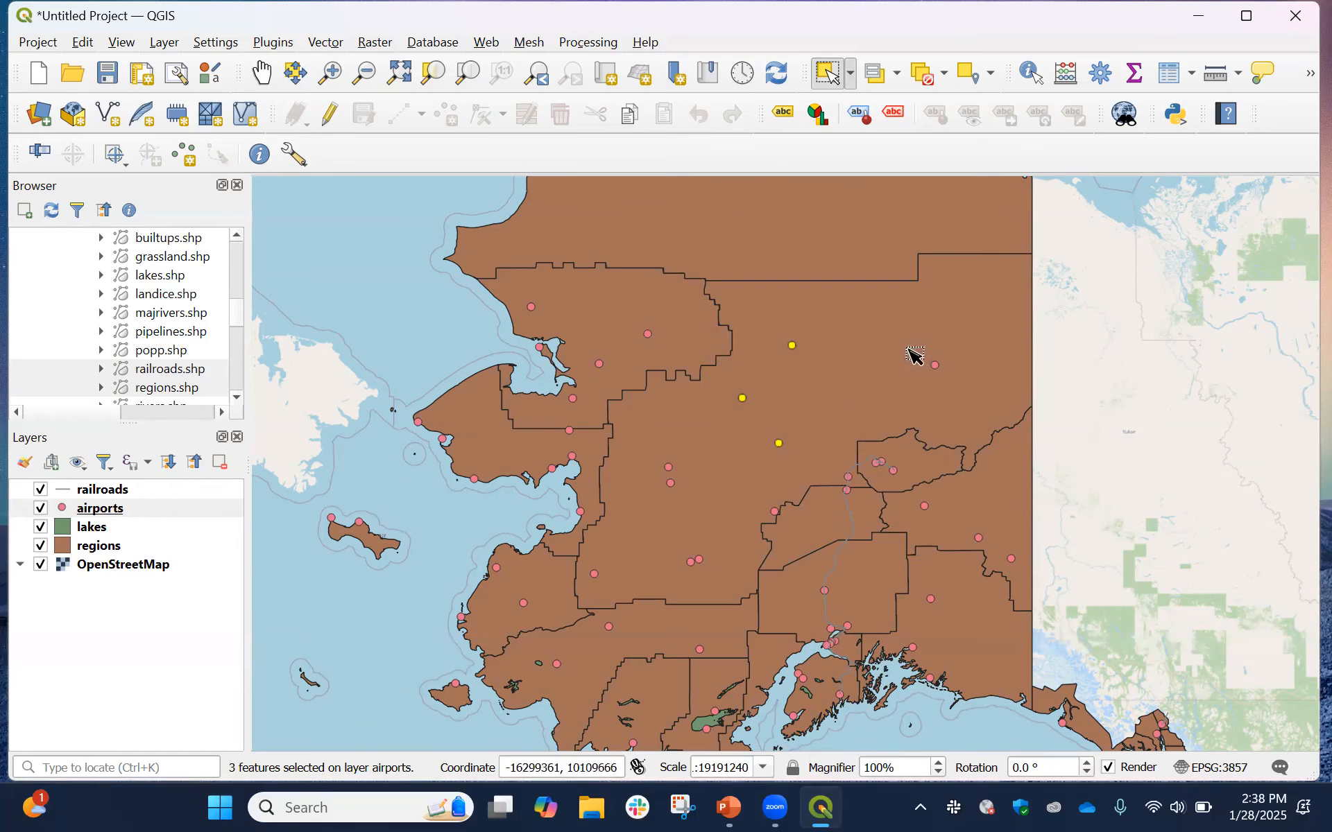
drag(910, 350, 977, 390)
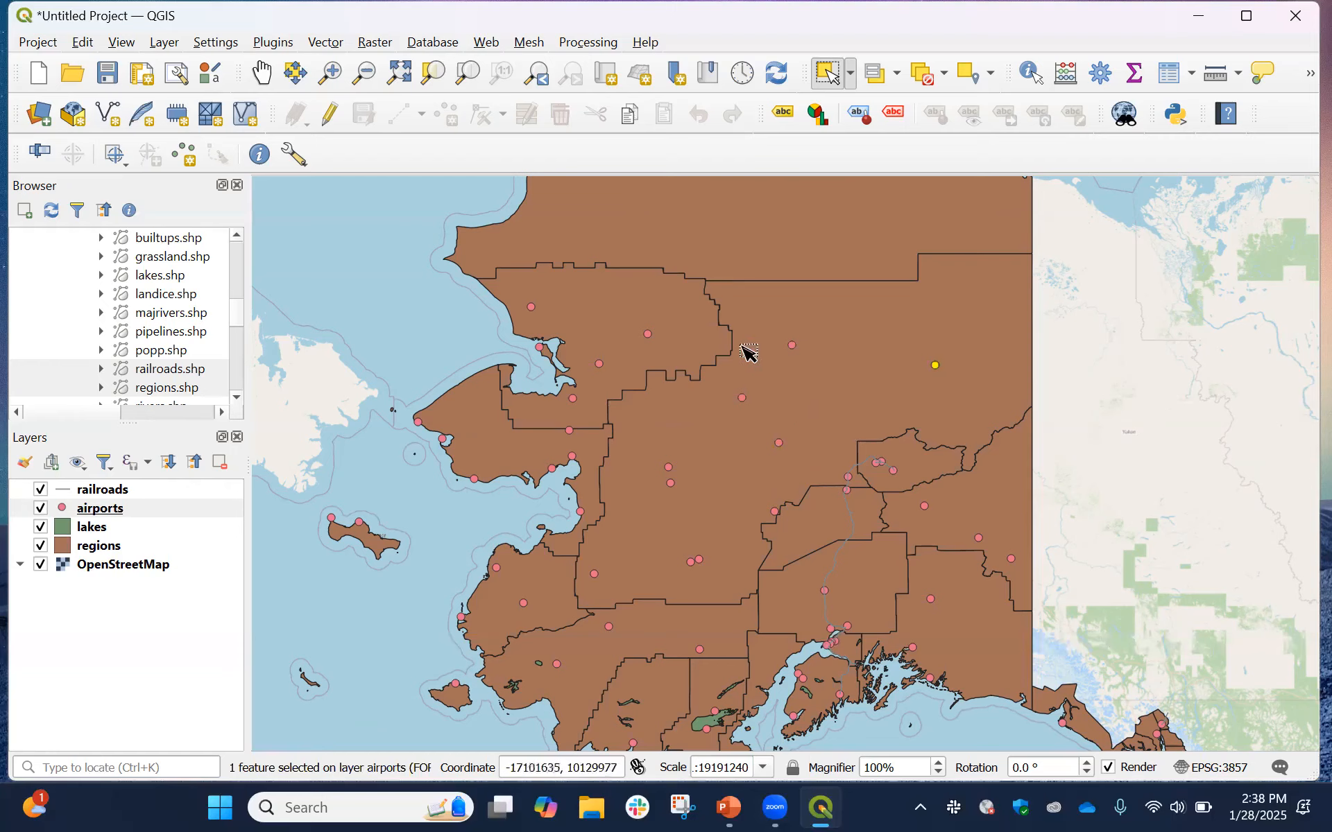
drag(718, 327, 837, 466)
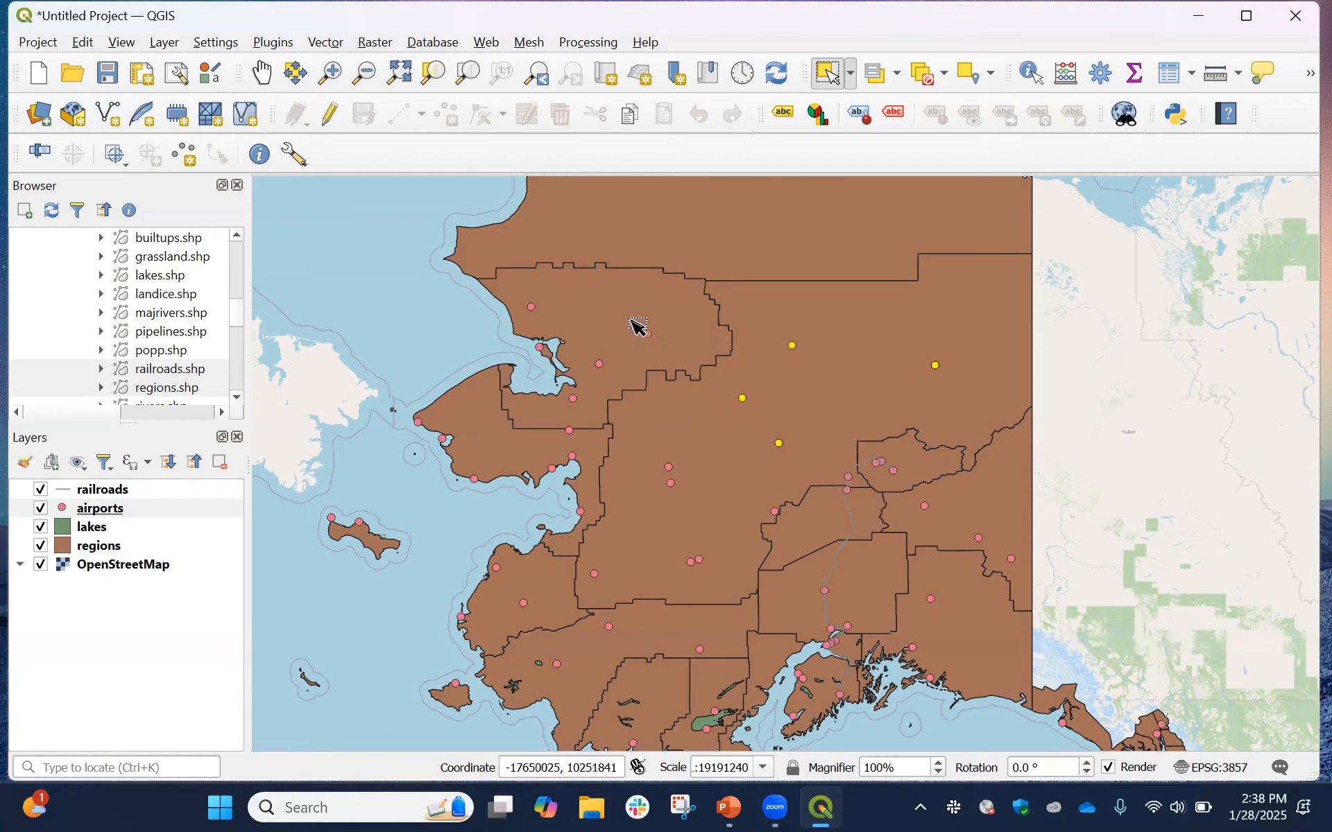
Add the airport in the neighbouring northwestern region to the selection and remove it again
drag(626, 307, 679, 369)
key(ctrl)
drag(643, 325, 686, 373)
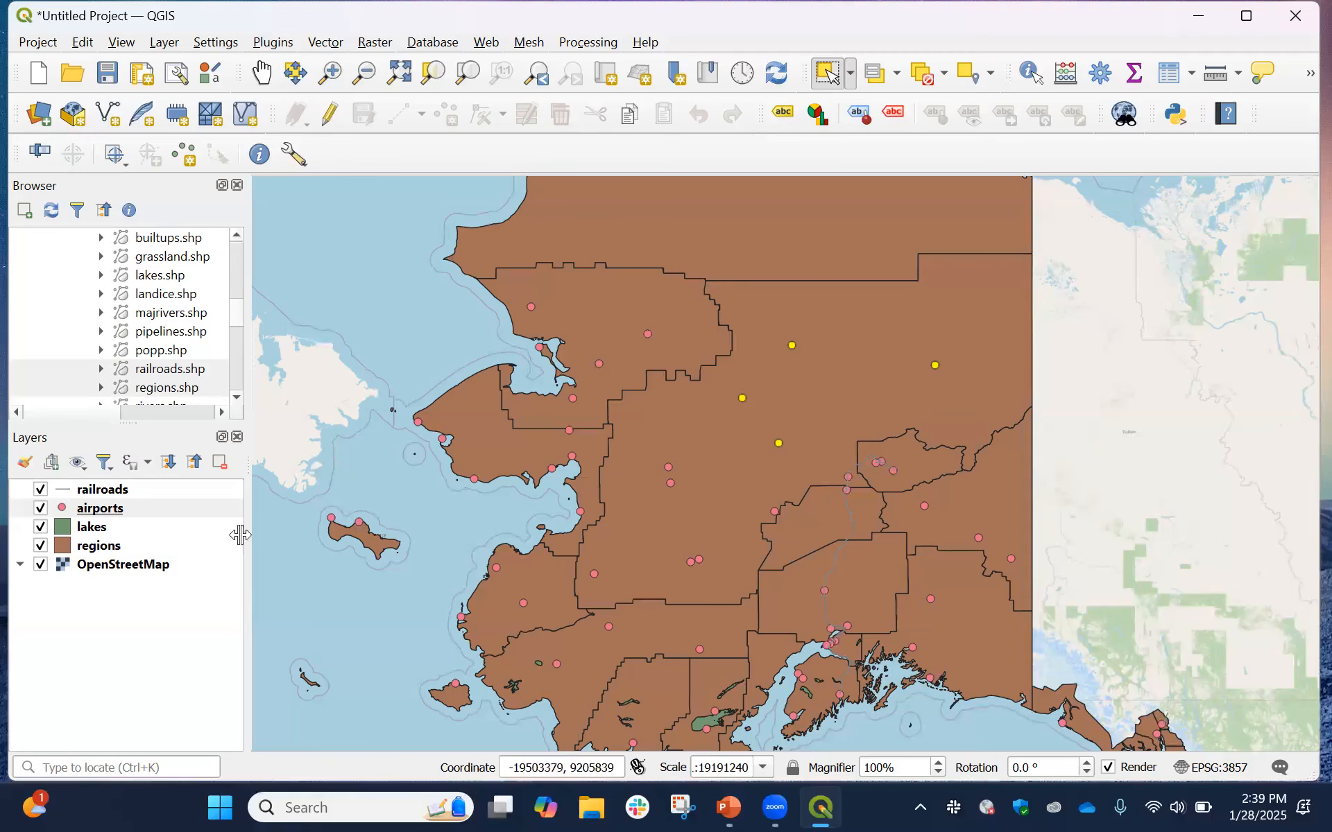
Open the airports layer's attribute table beside the selected map points and look through its rows for the selected airports
right_click(165, 507)
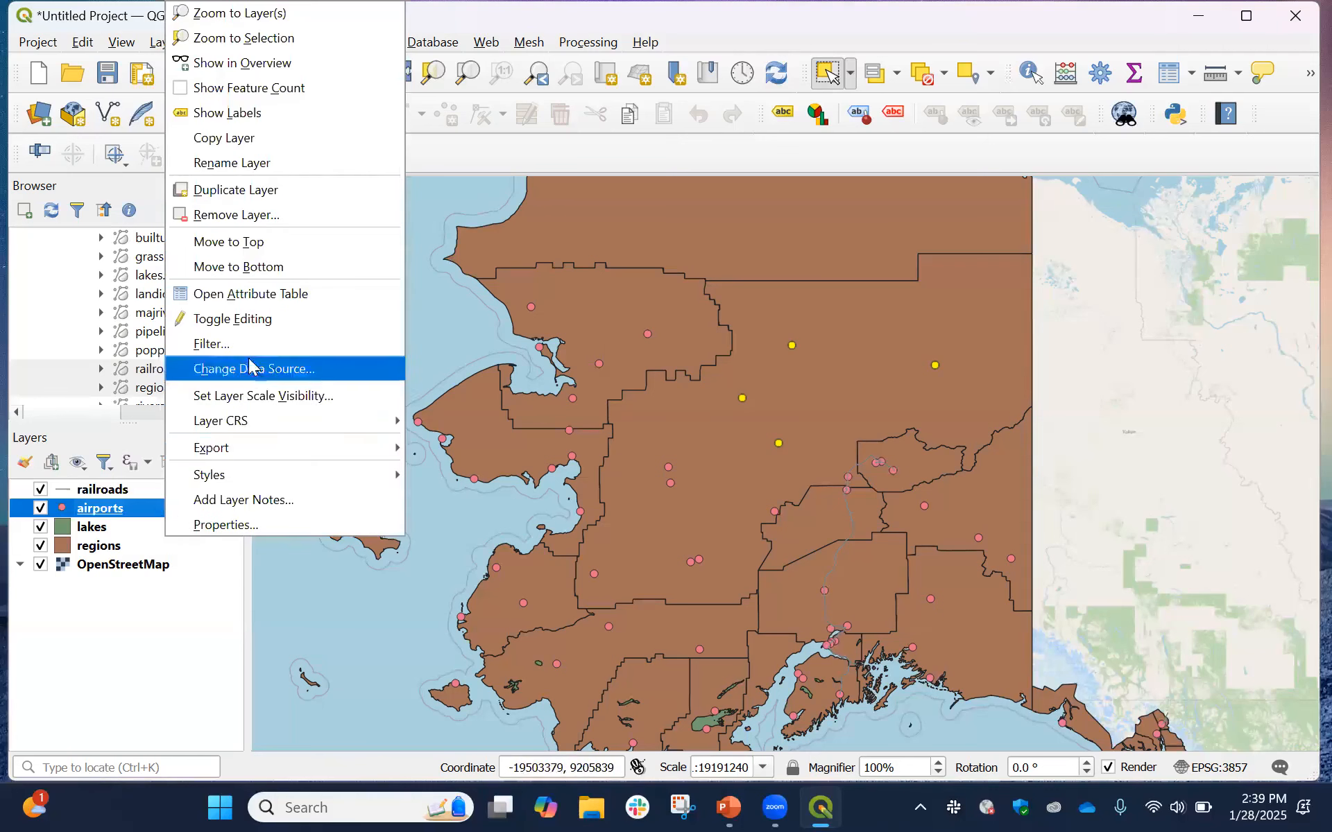
click(246, 296)
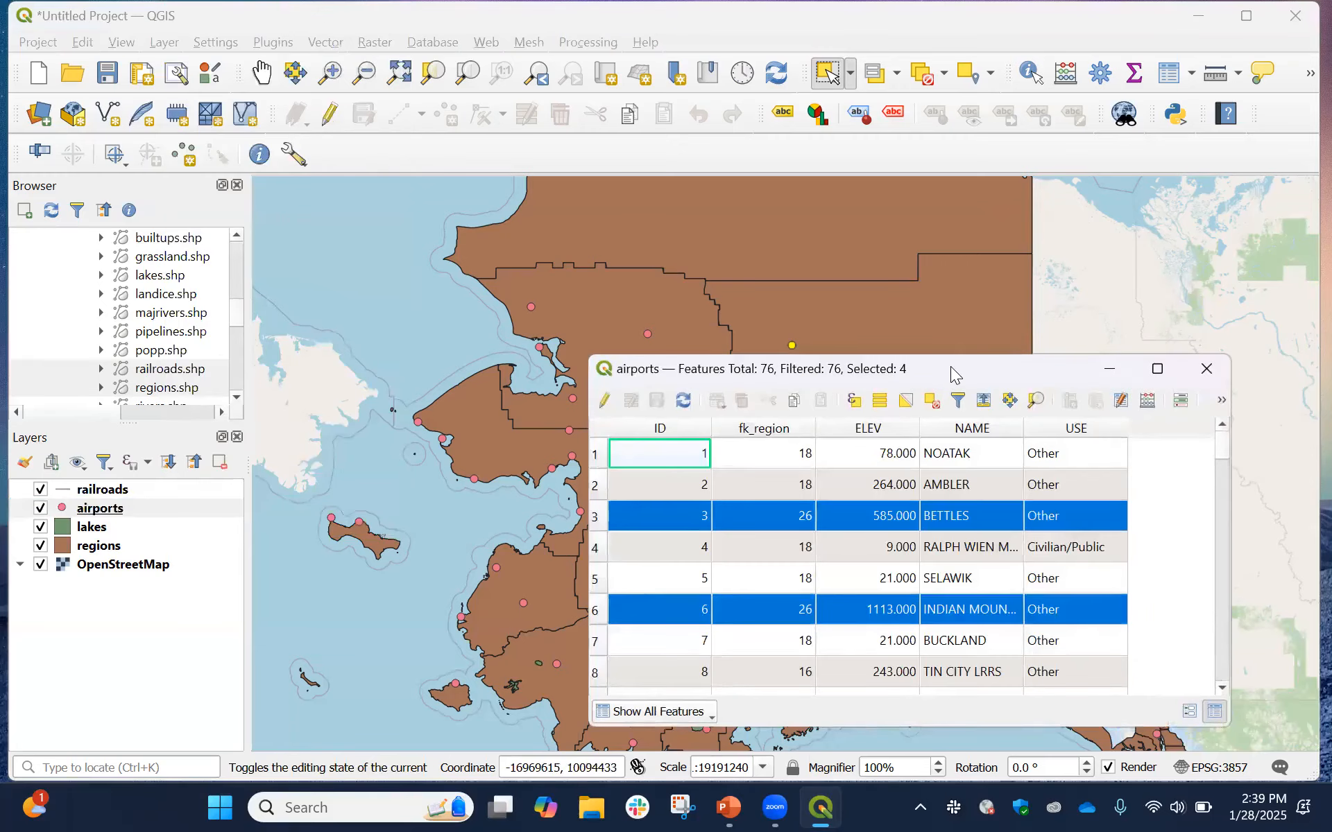
drag(950, 366, 758, 259)
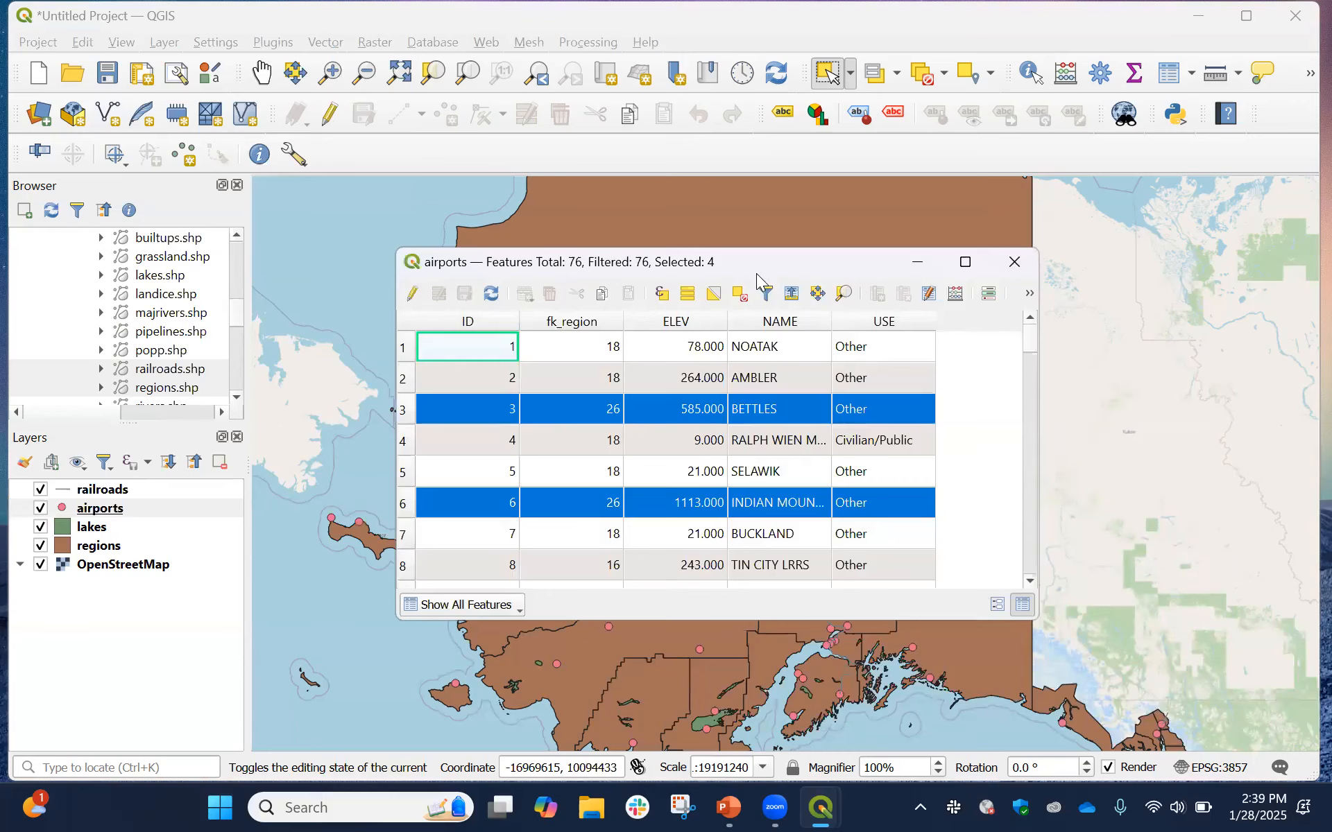
drag(755, 273, 545, 333)
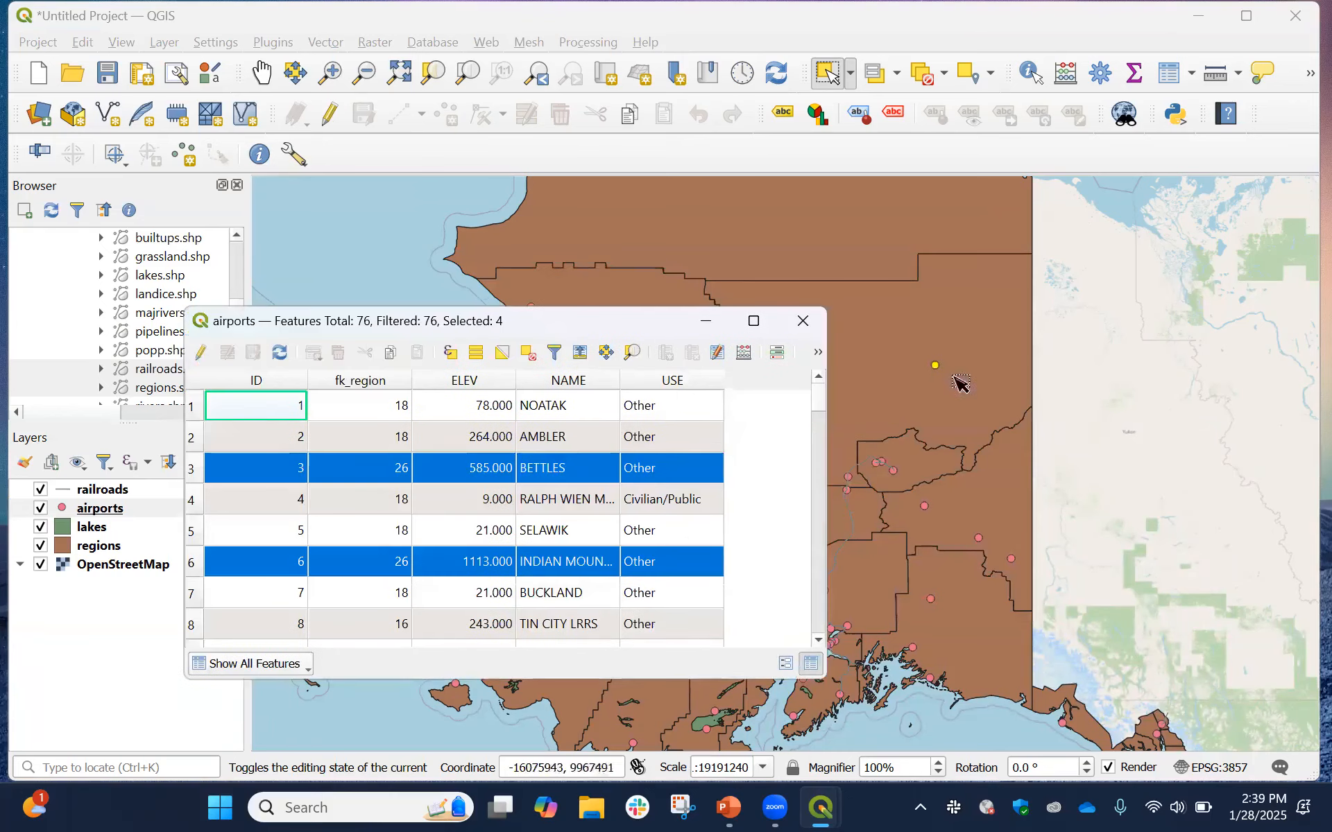
scroll(450, 473, down, 1)
scroll(451, 473, down, 5)
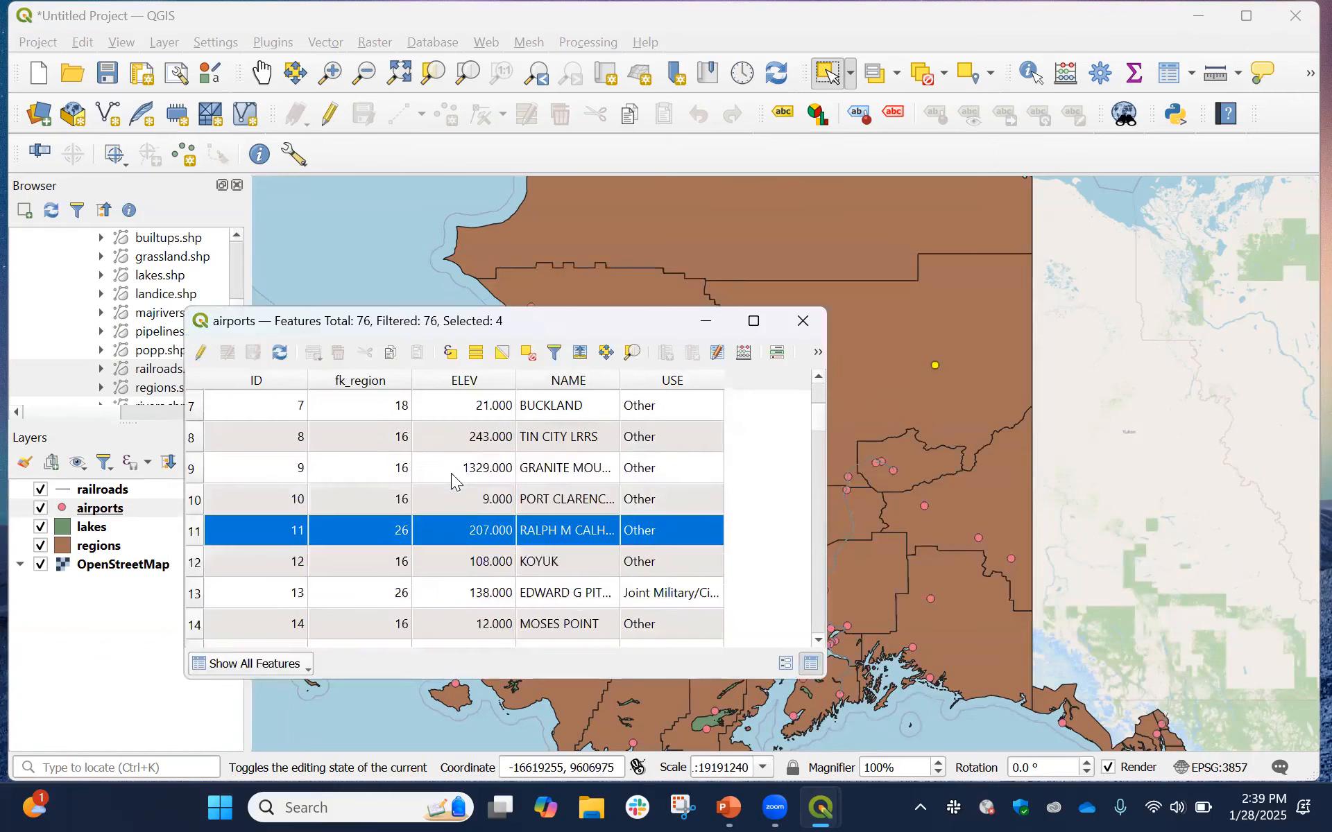
scroll(451, 473, up, 6)
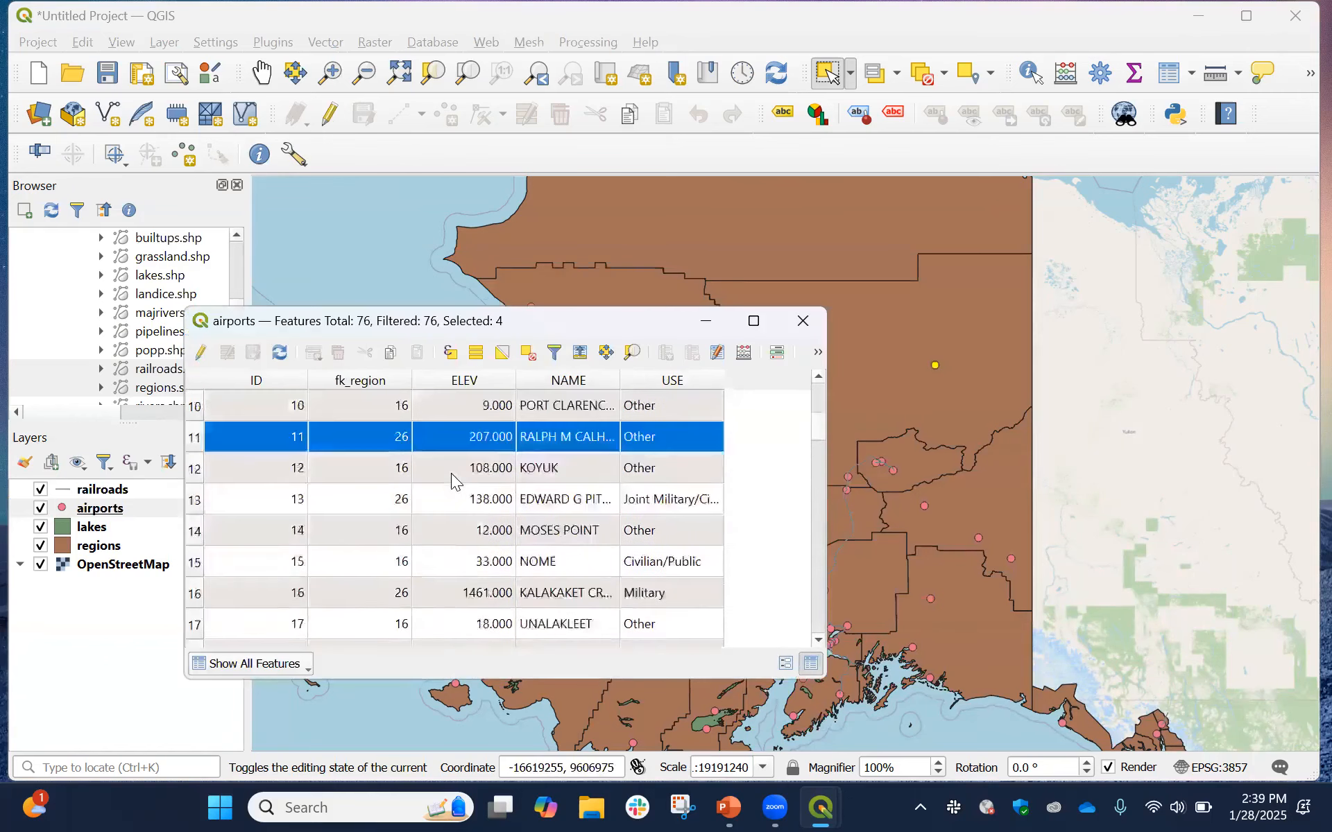
scroll(451, 473, down, 5)
scroll(451, 473, down, 5)
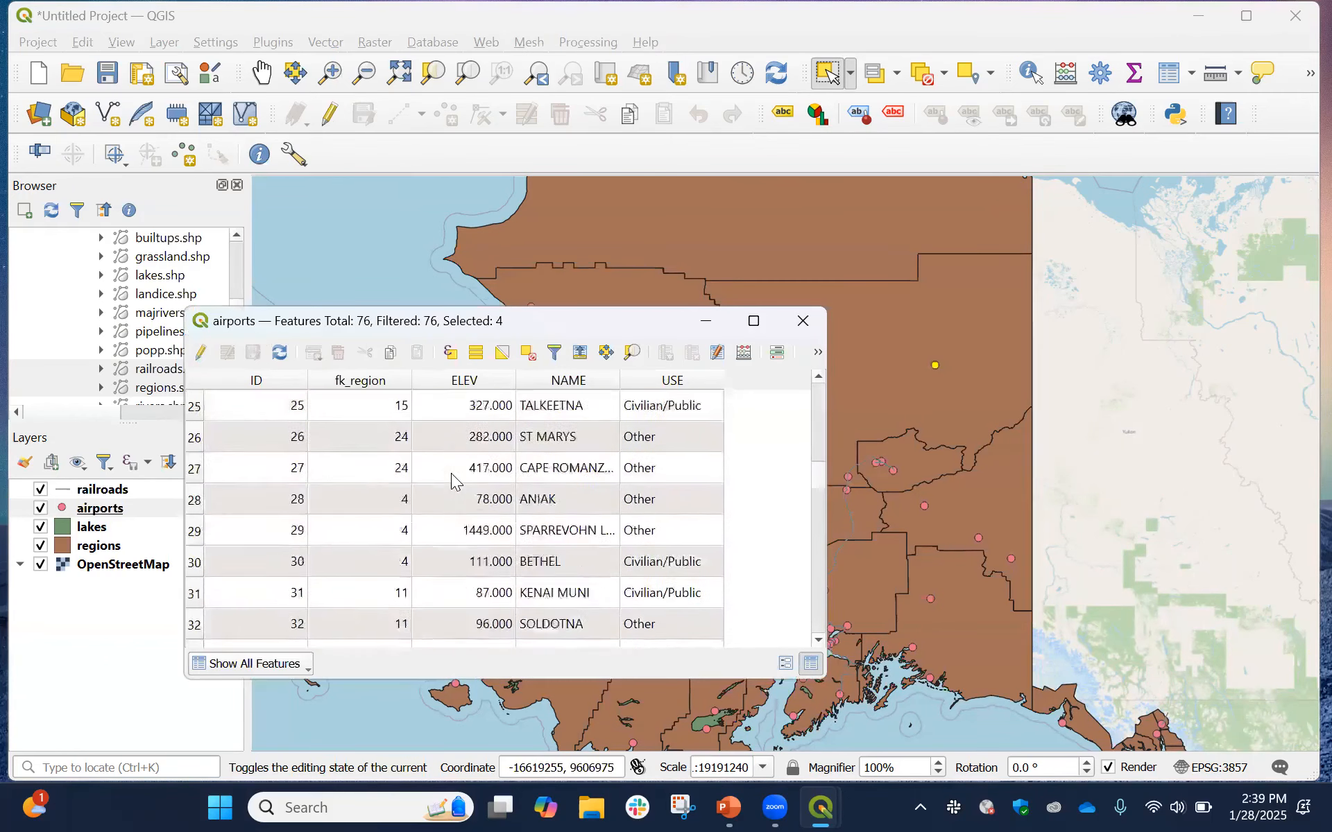
scroll(450, 473, up, 1)
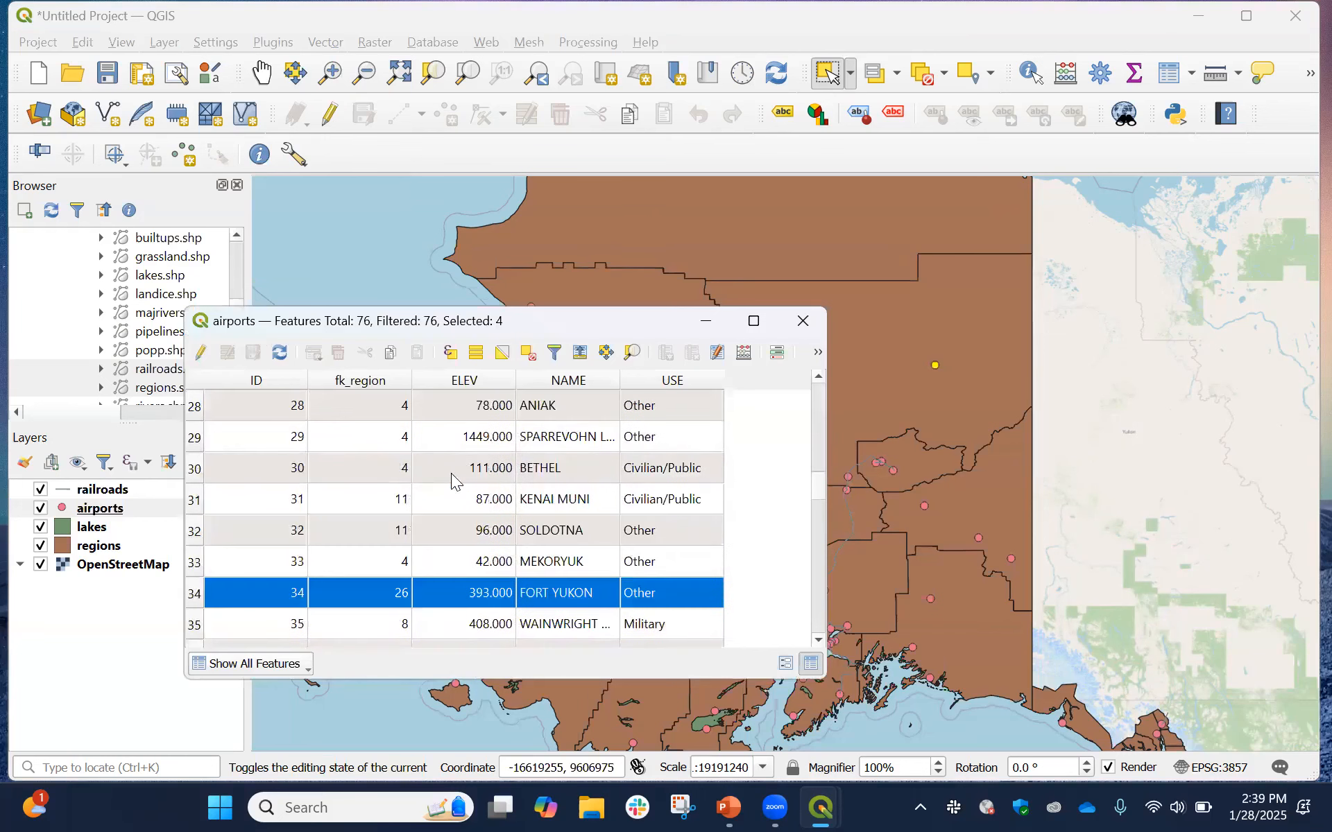
Limit the airports attribute table to the selected features, review them and close the table
click(305, 664)
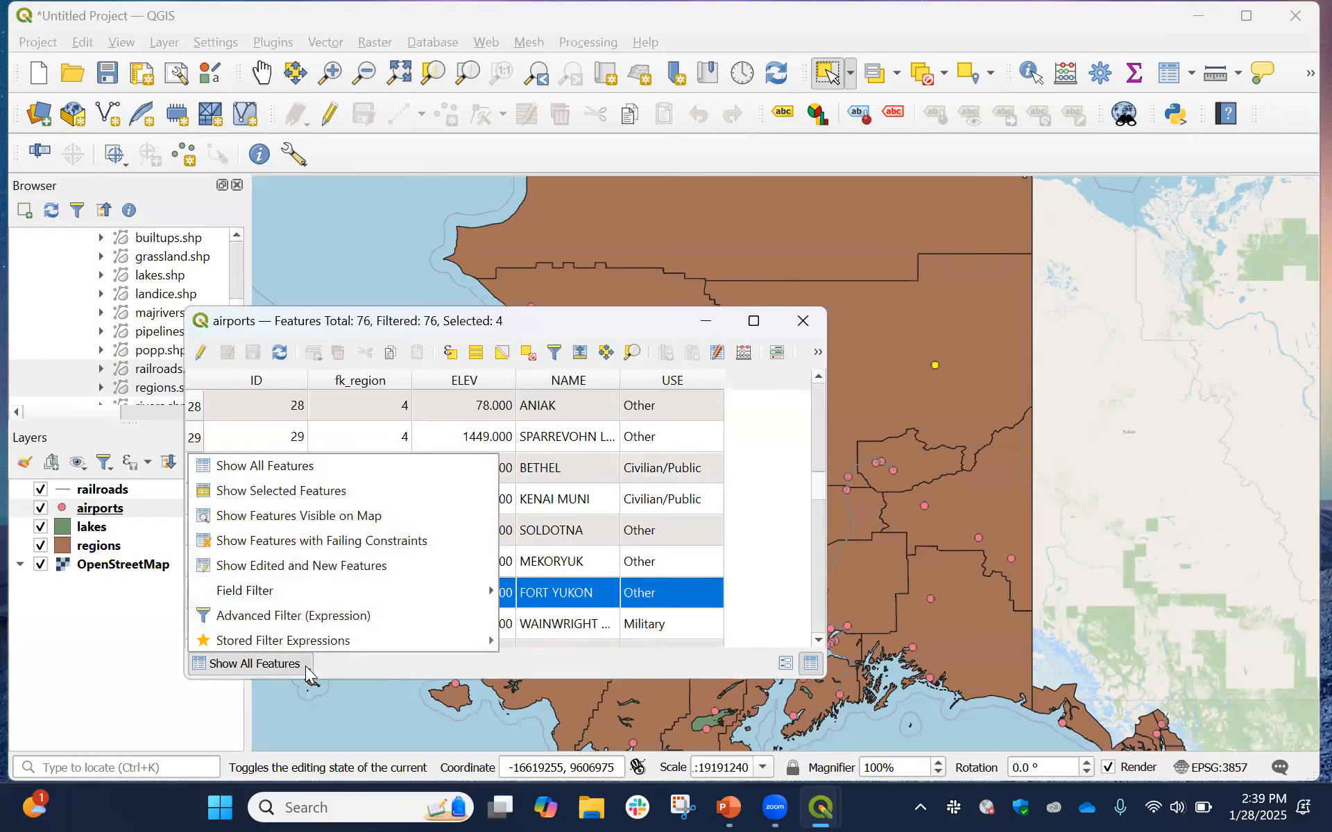
click(290, 494)
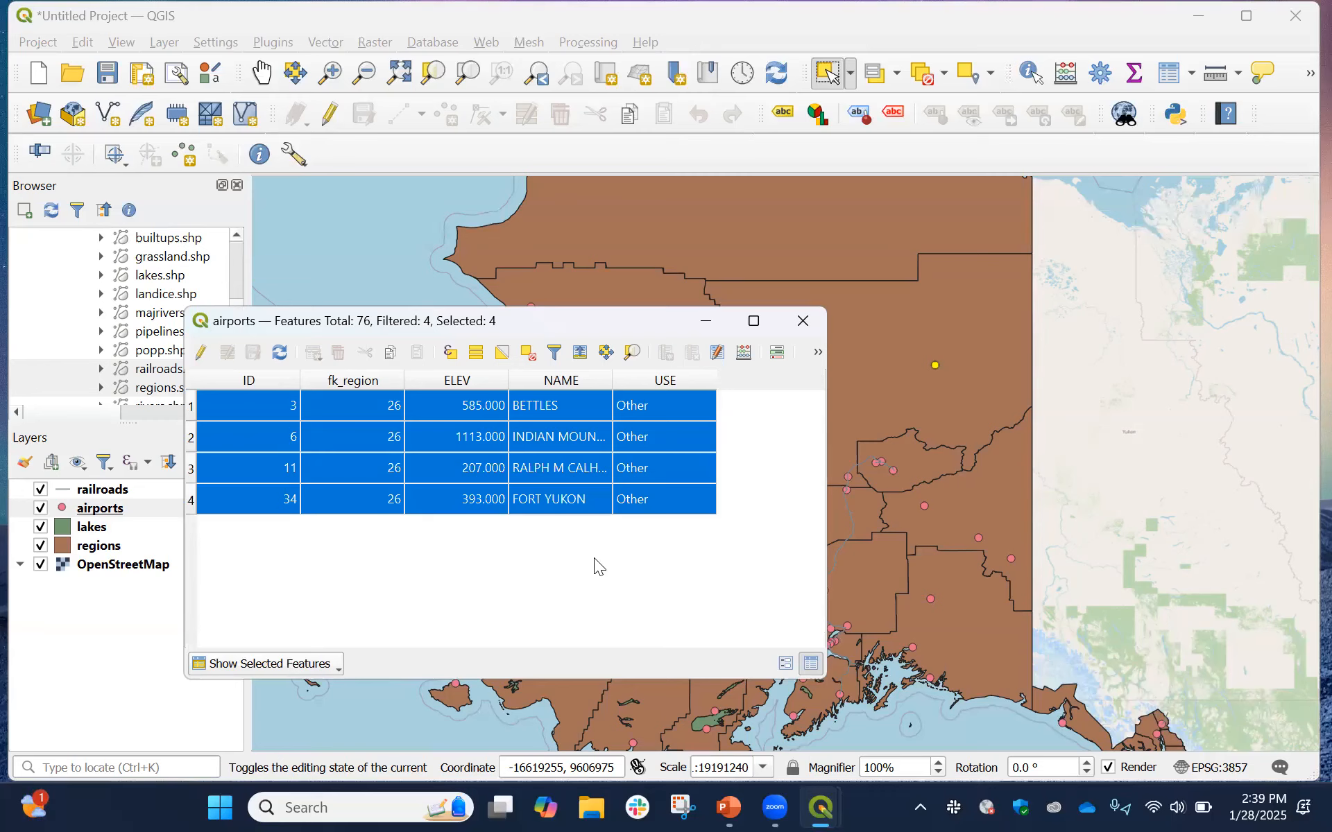
click(808, 319)
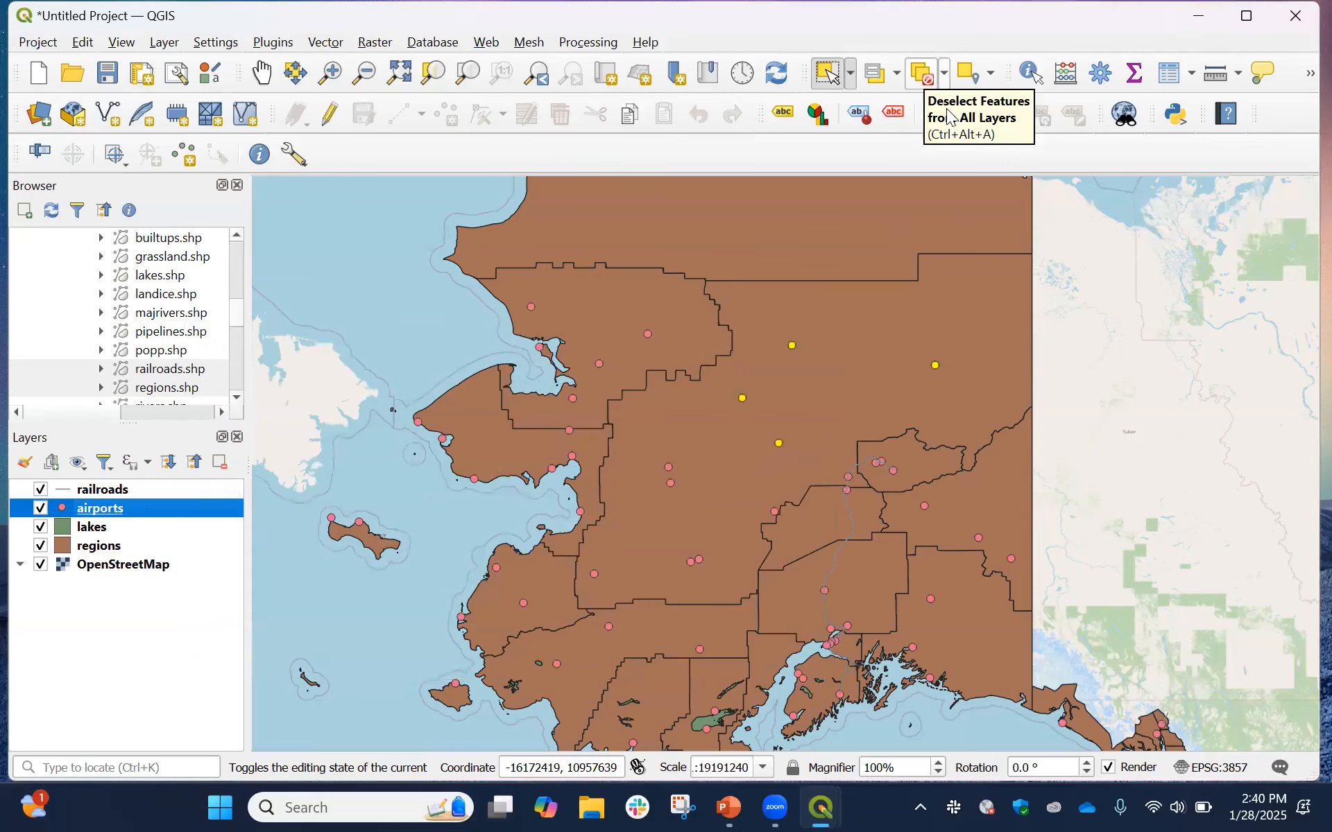
Clear the current selection and select by value all airports whose USE field contains Civilian/Public
click(924, 73)
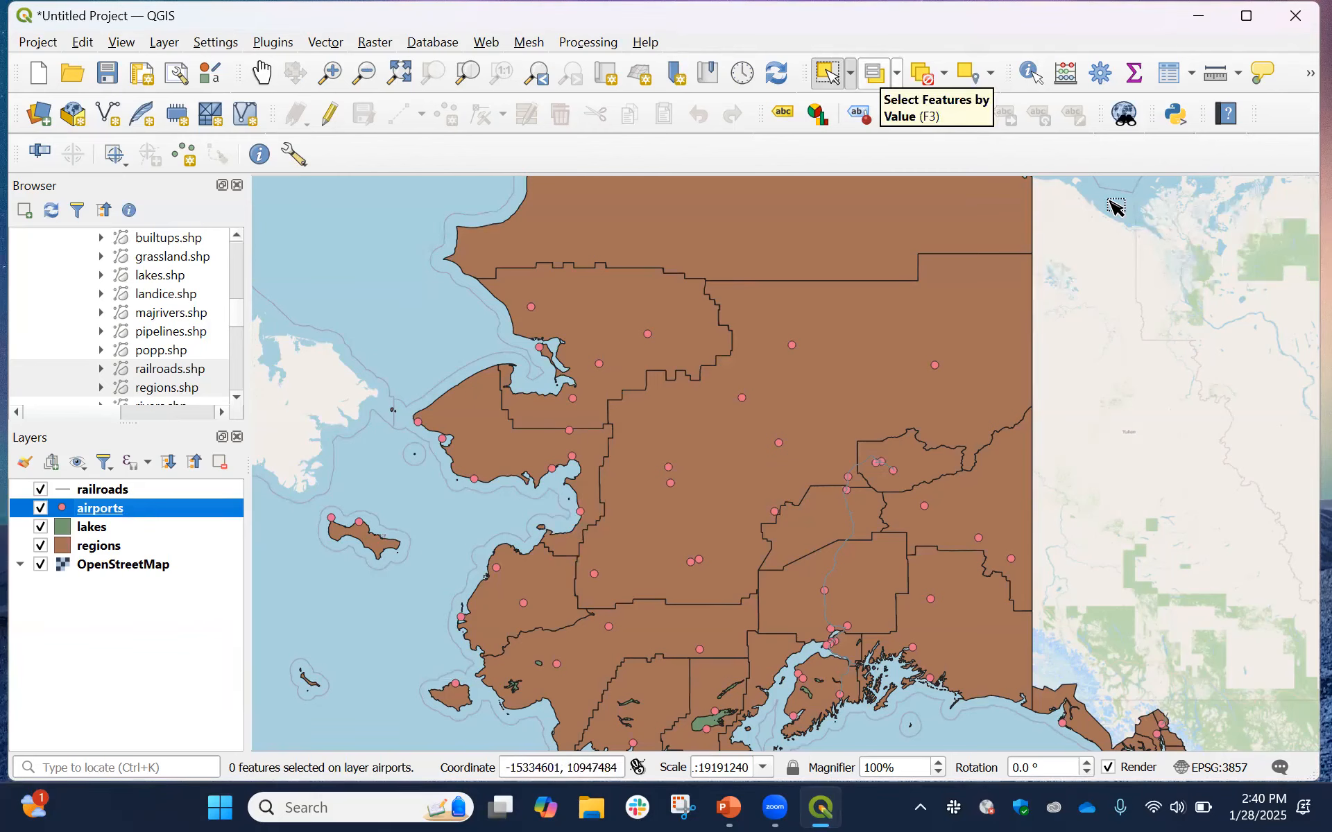
key(F3)
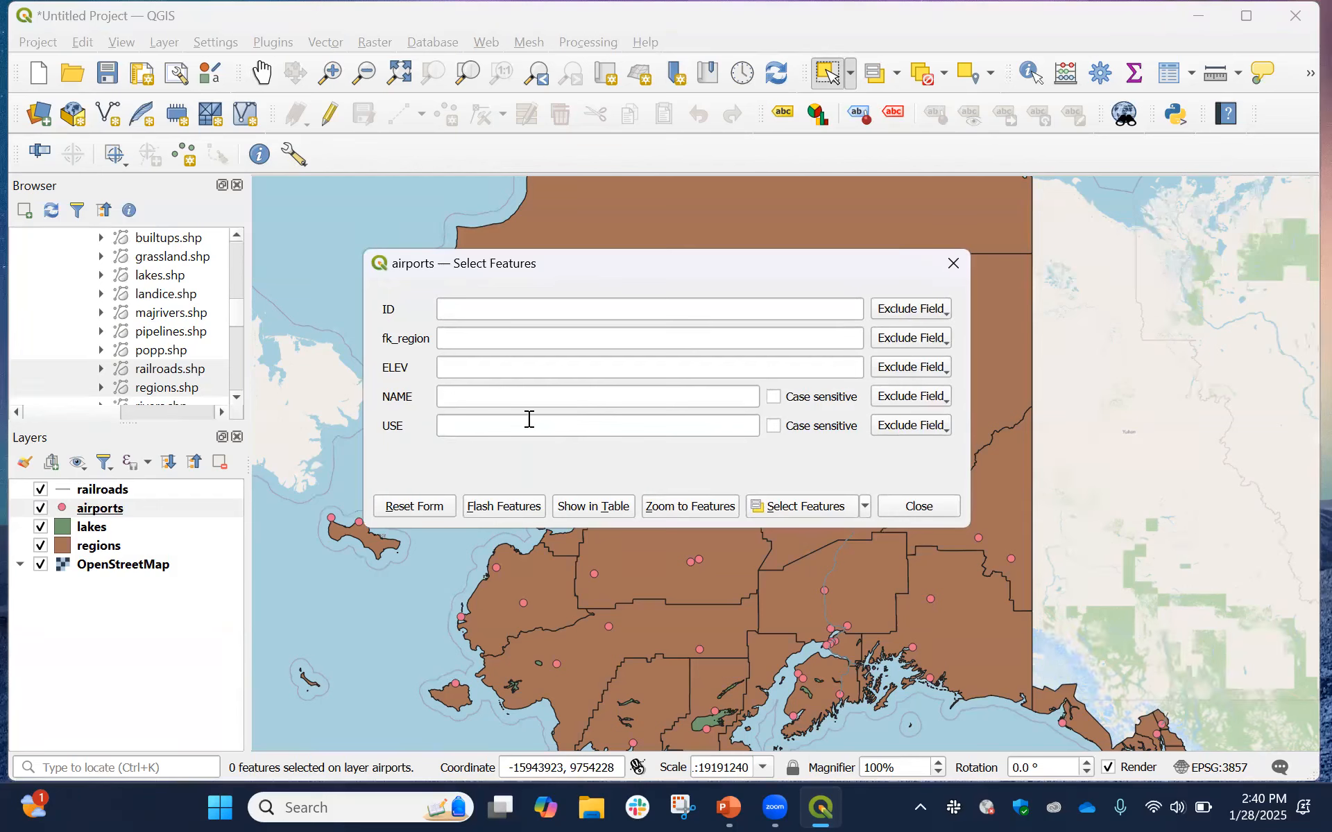
click(946, 433)
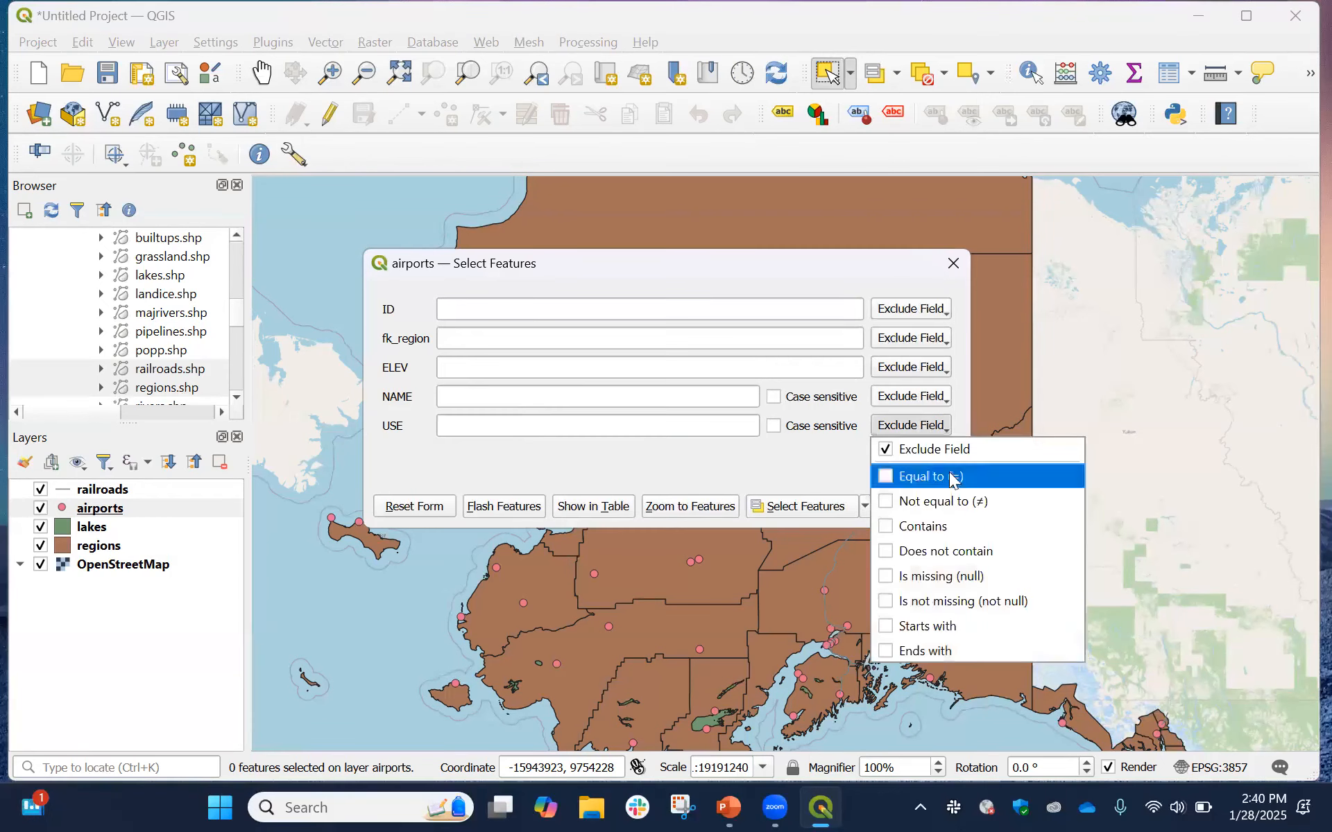
click(888, 529)
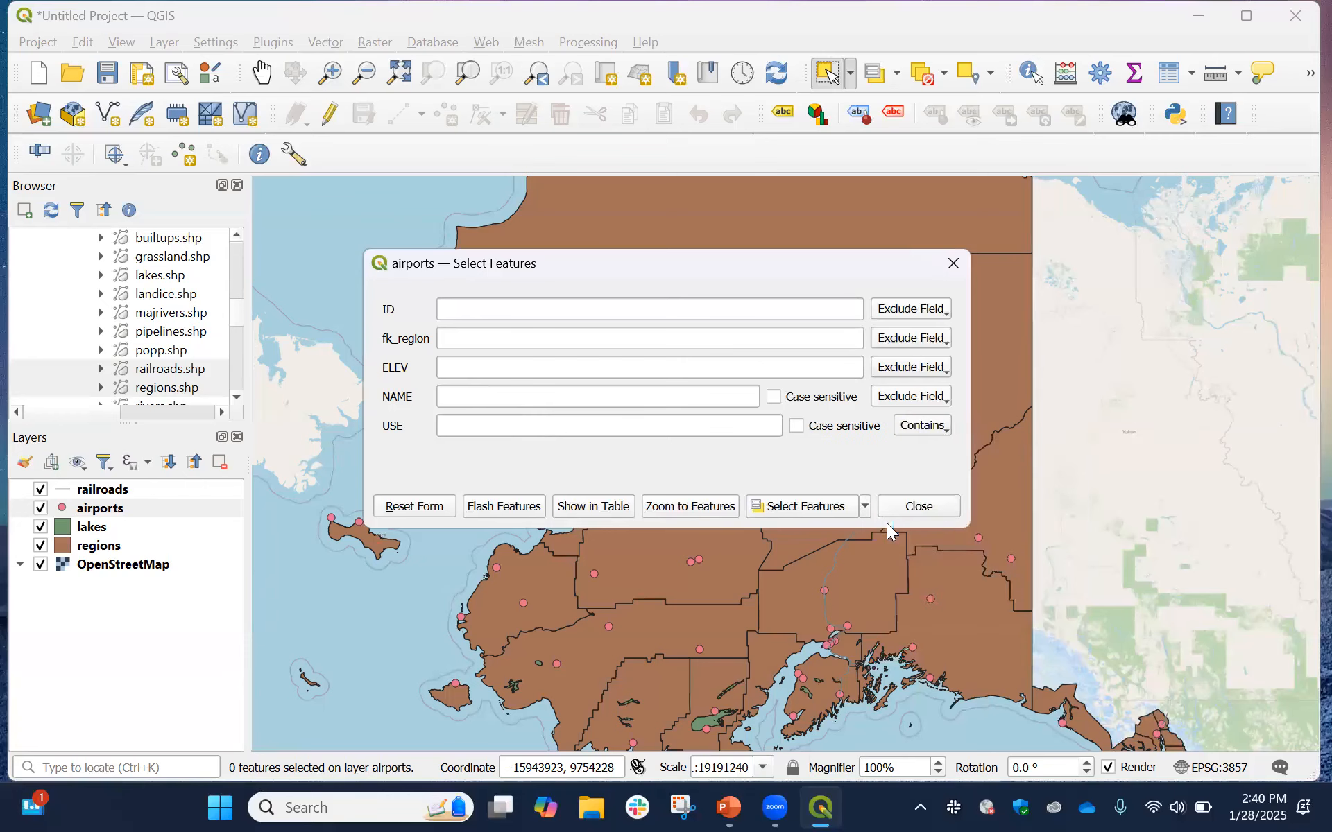
click(518, 427)
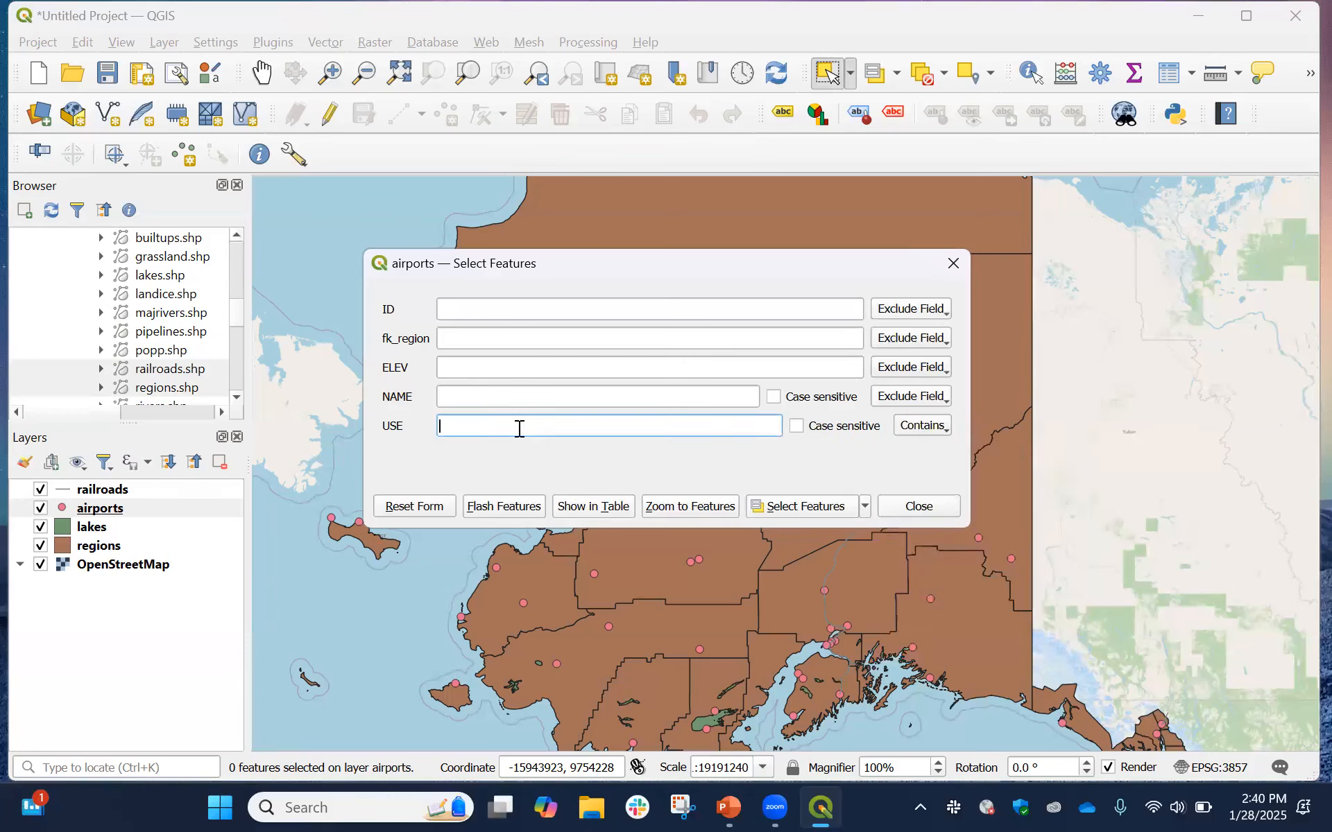
text(ci)
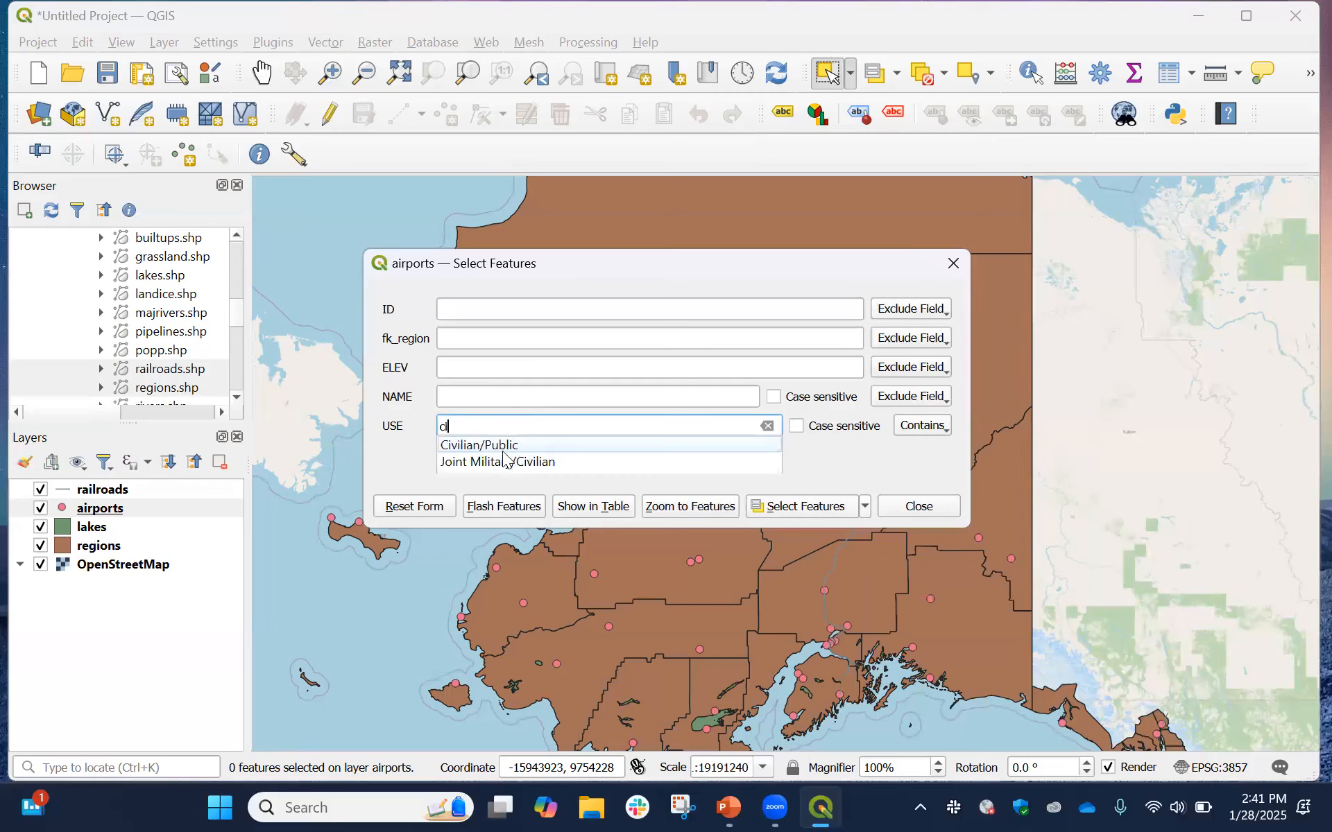
click(499, 445)
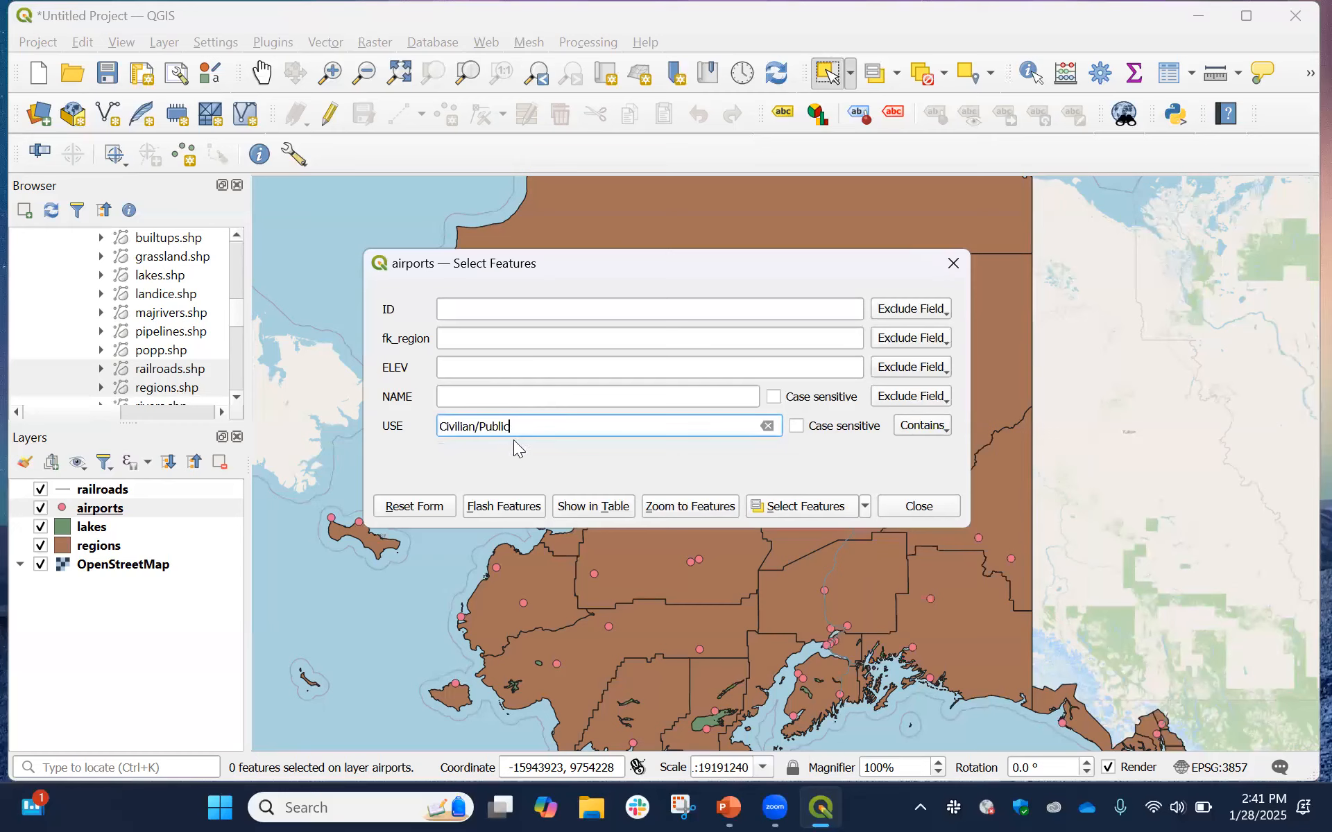
click(815, 514)
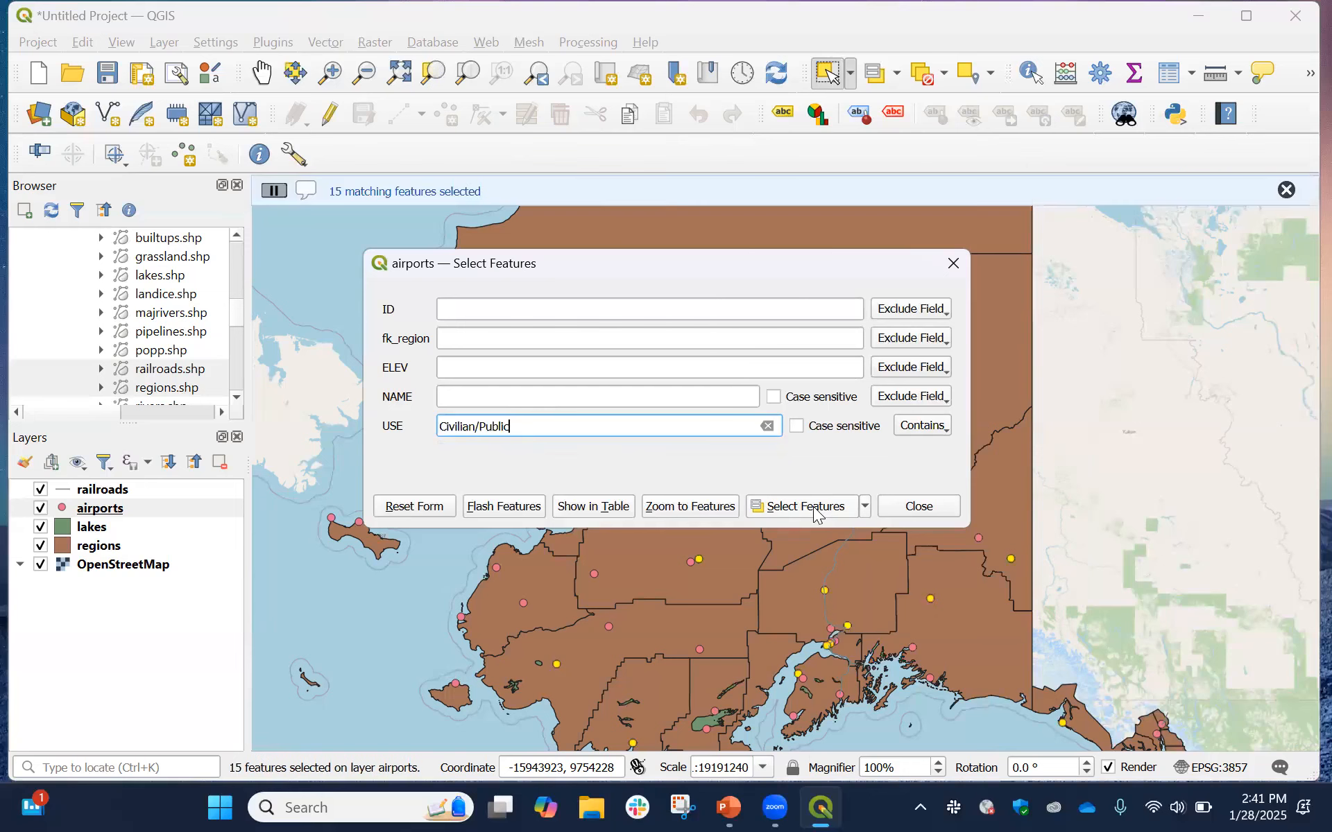
click(953, 269)
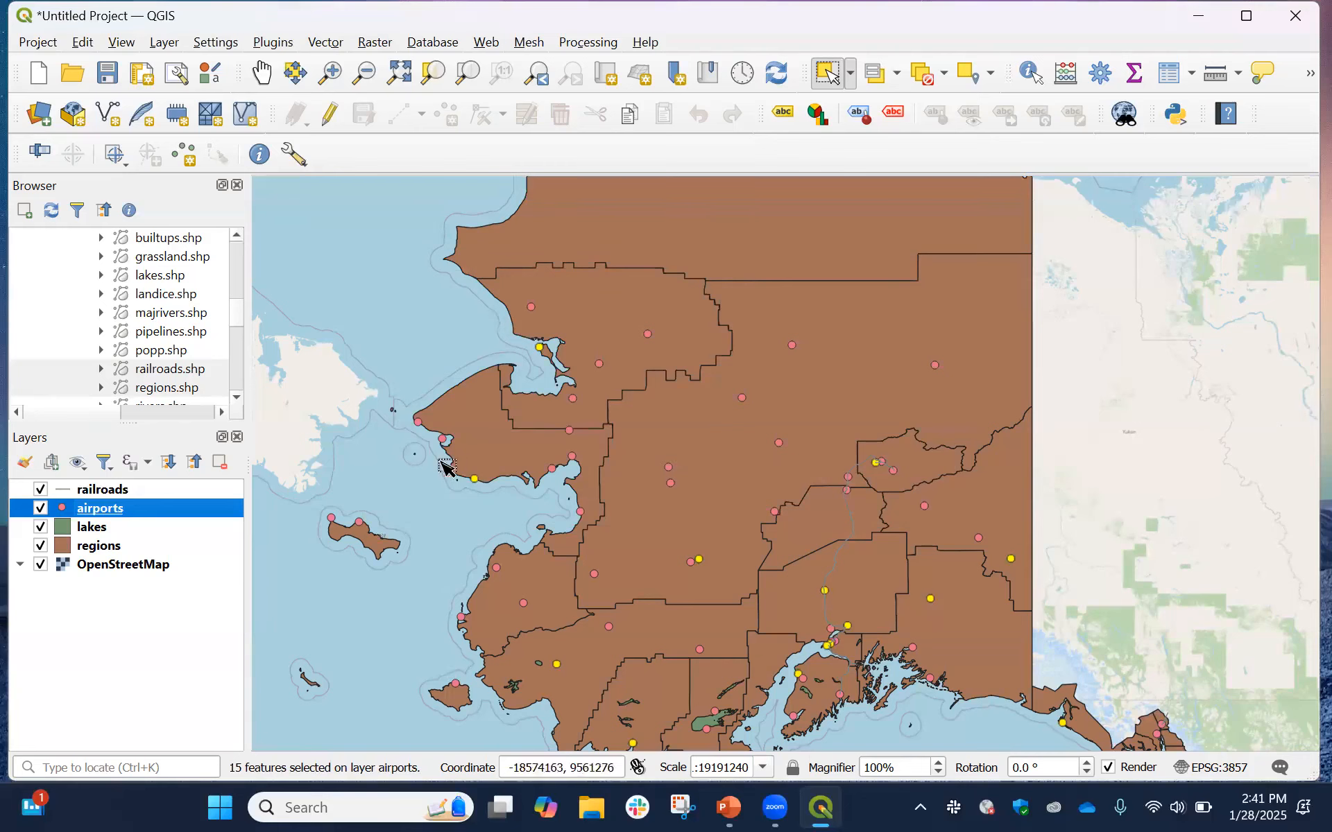
Reopen the airports attribute table and show only the selected Civilian/Public airports
right_click(187, 518)
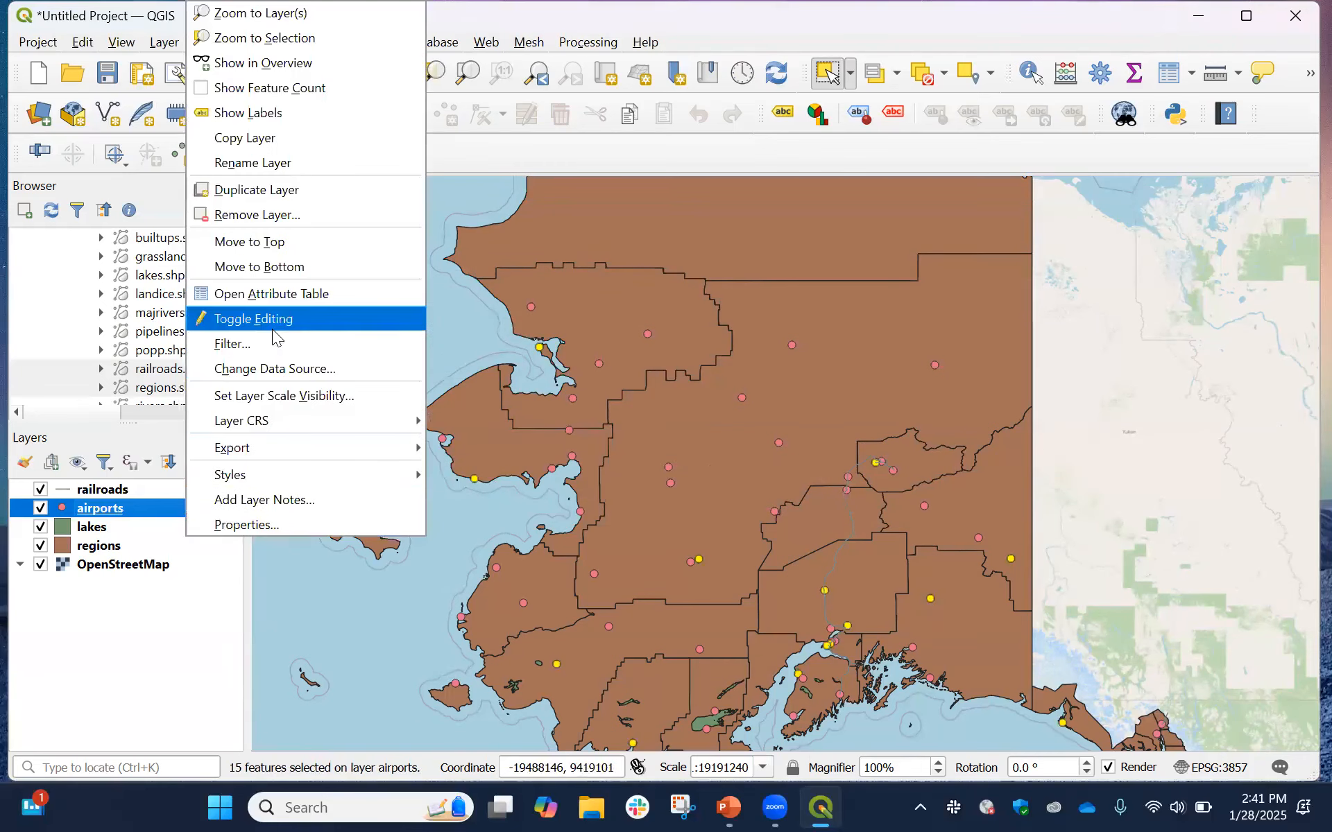
click(273, 294)
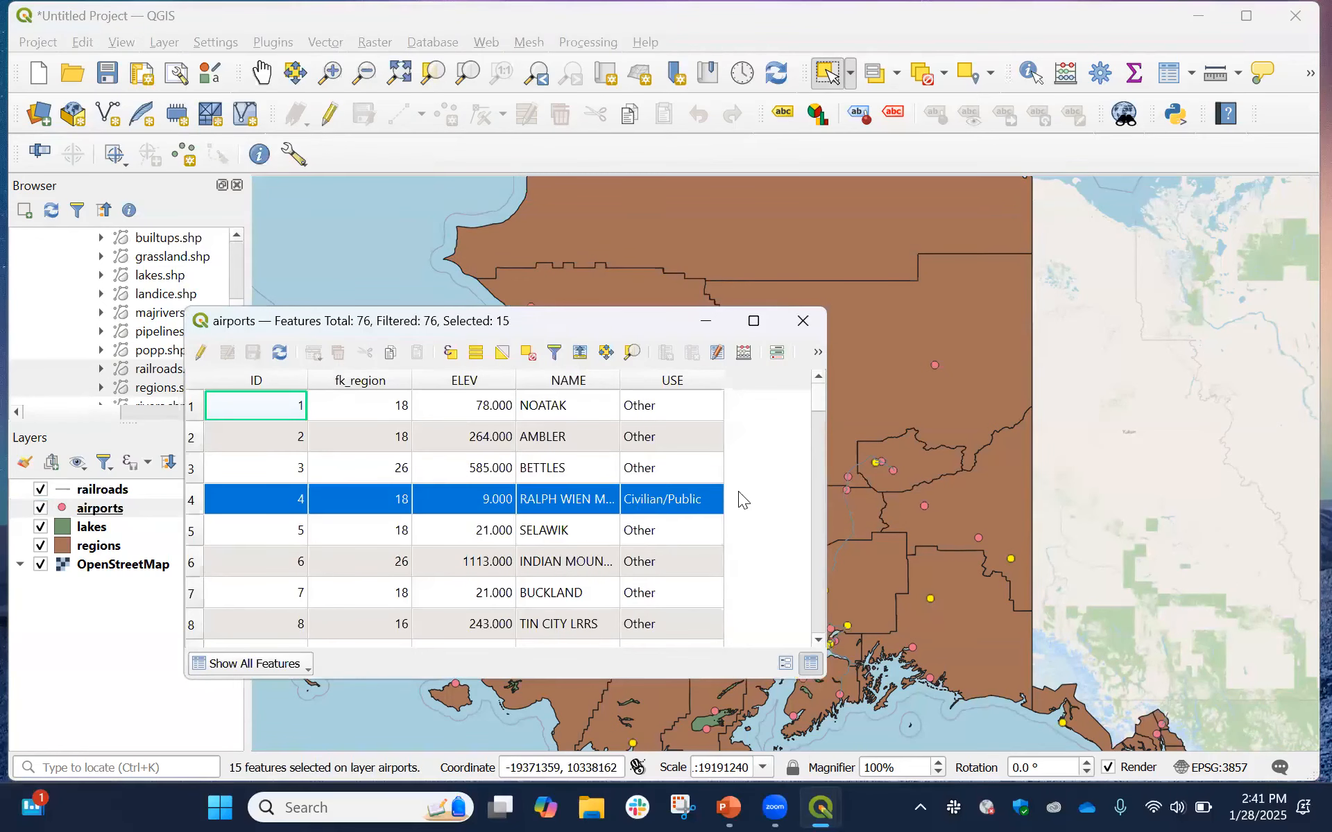
scroll(717, 527, down, 5)
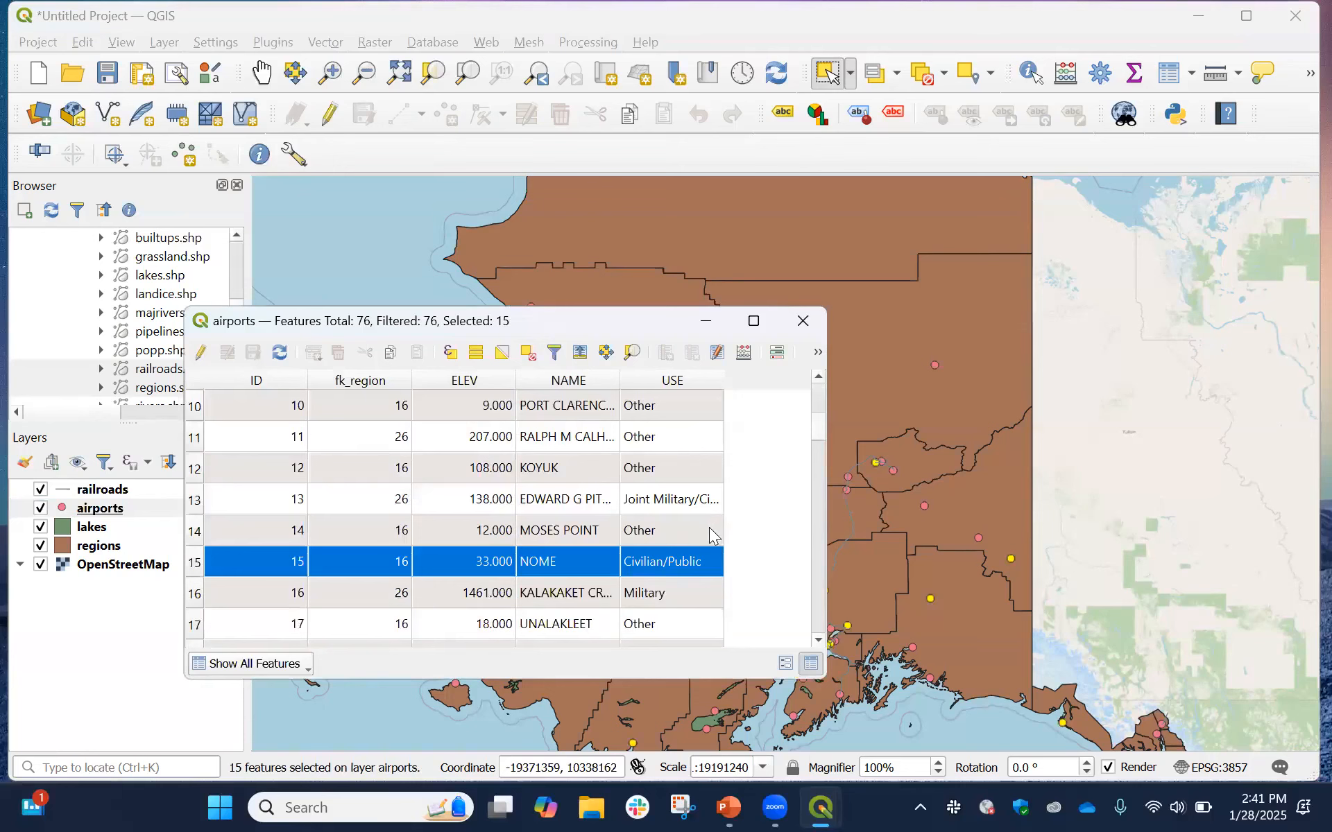
click(276, 663)
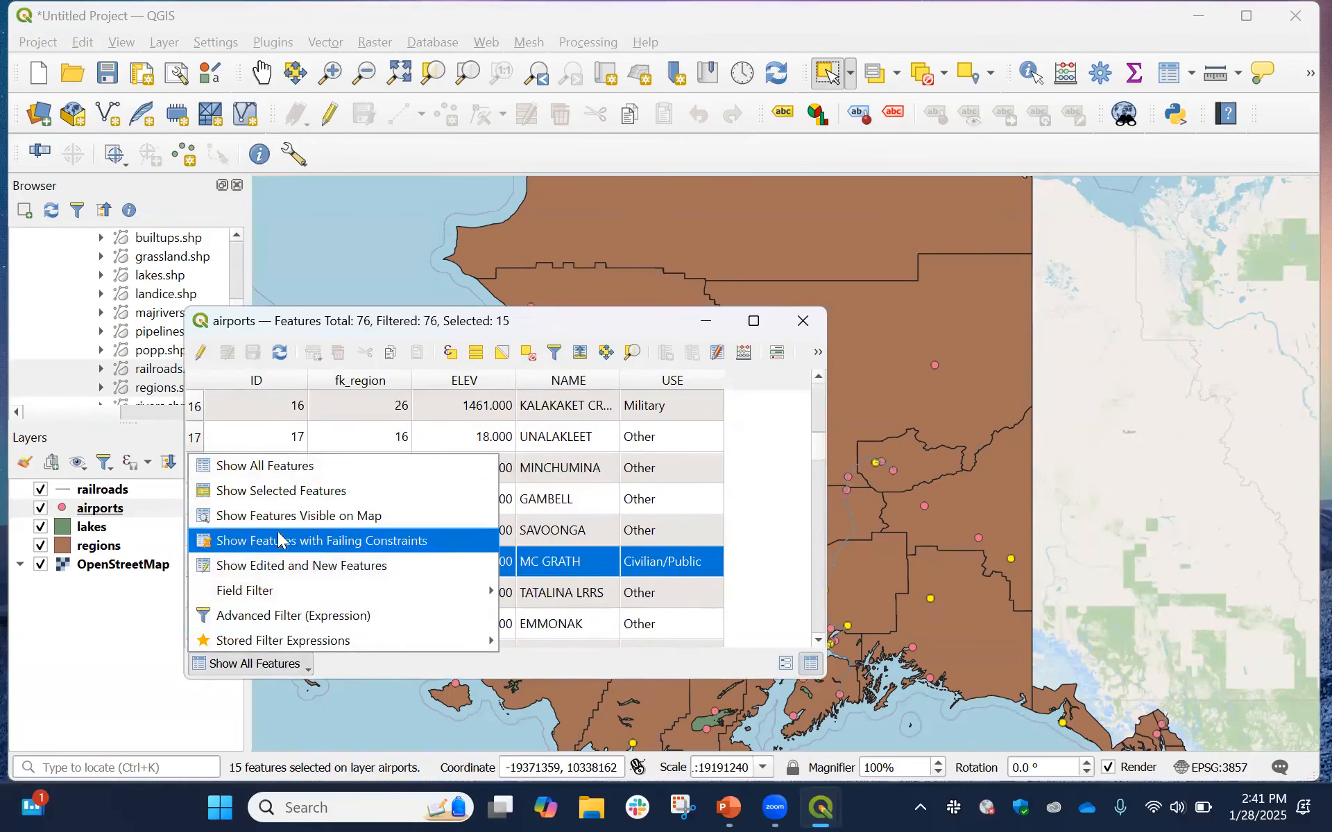
click(269, 492)
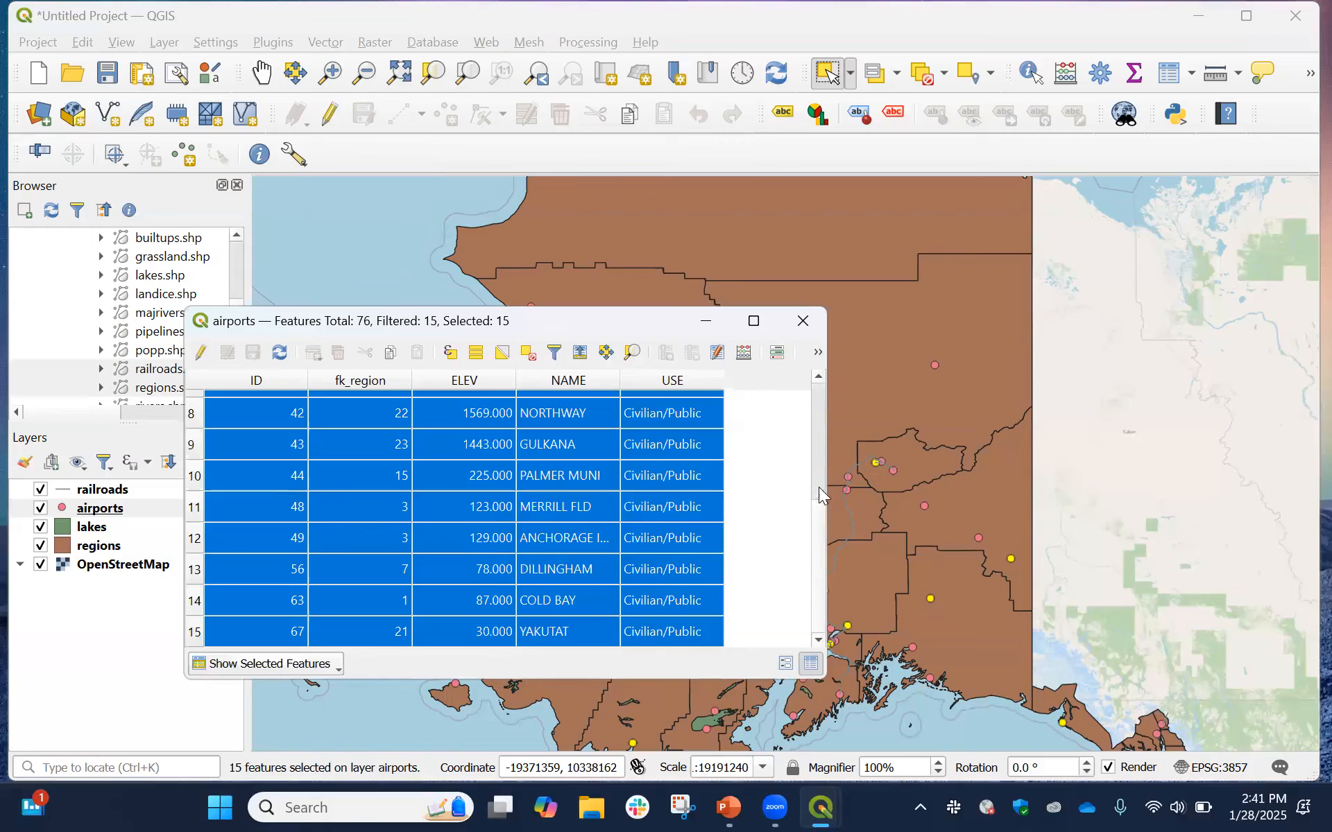
Look over the selected Civilian/Public rows in the airports attribute table, deselect them and close the table
scroll(804, 501, up, 3)
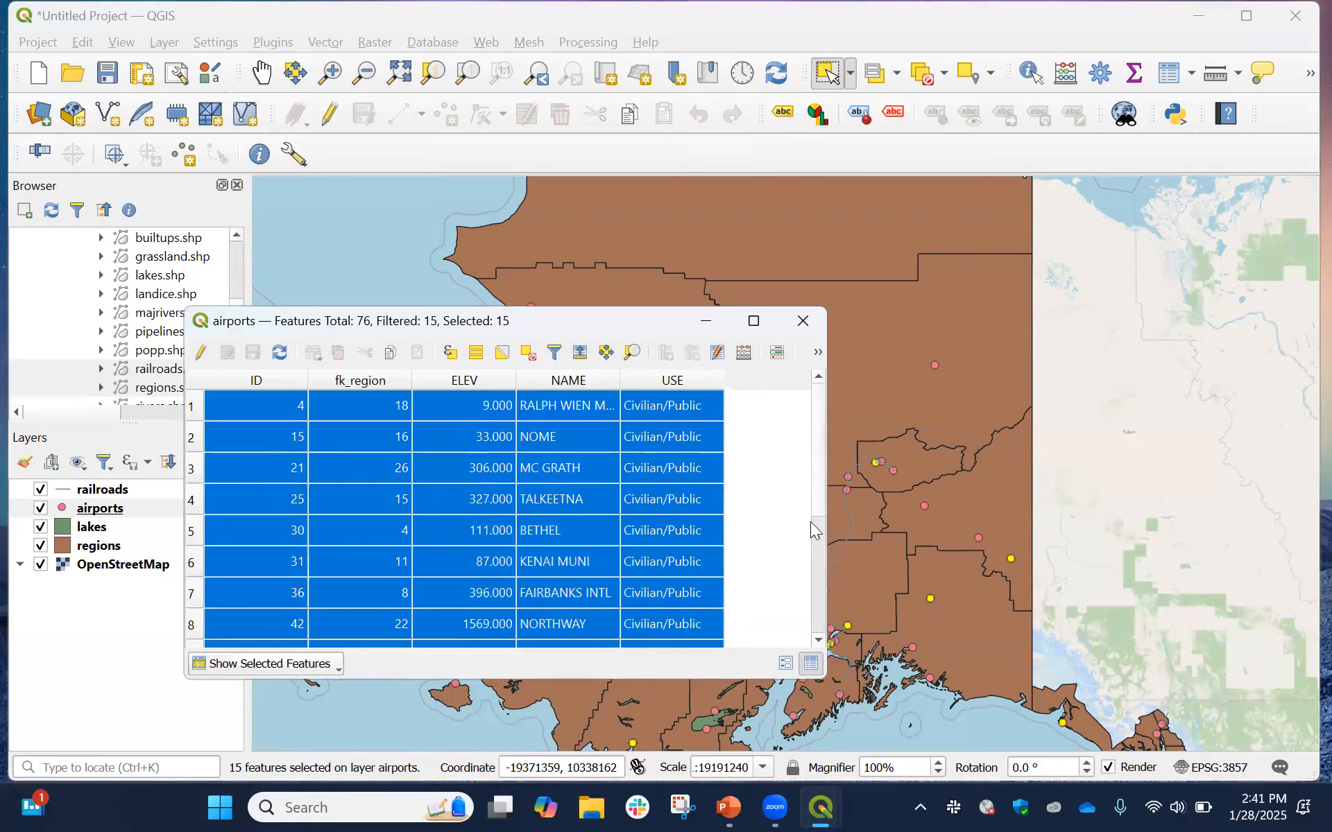
scroll(813, 534, down, 3)
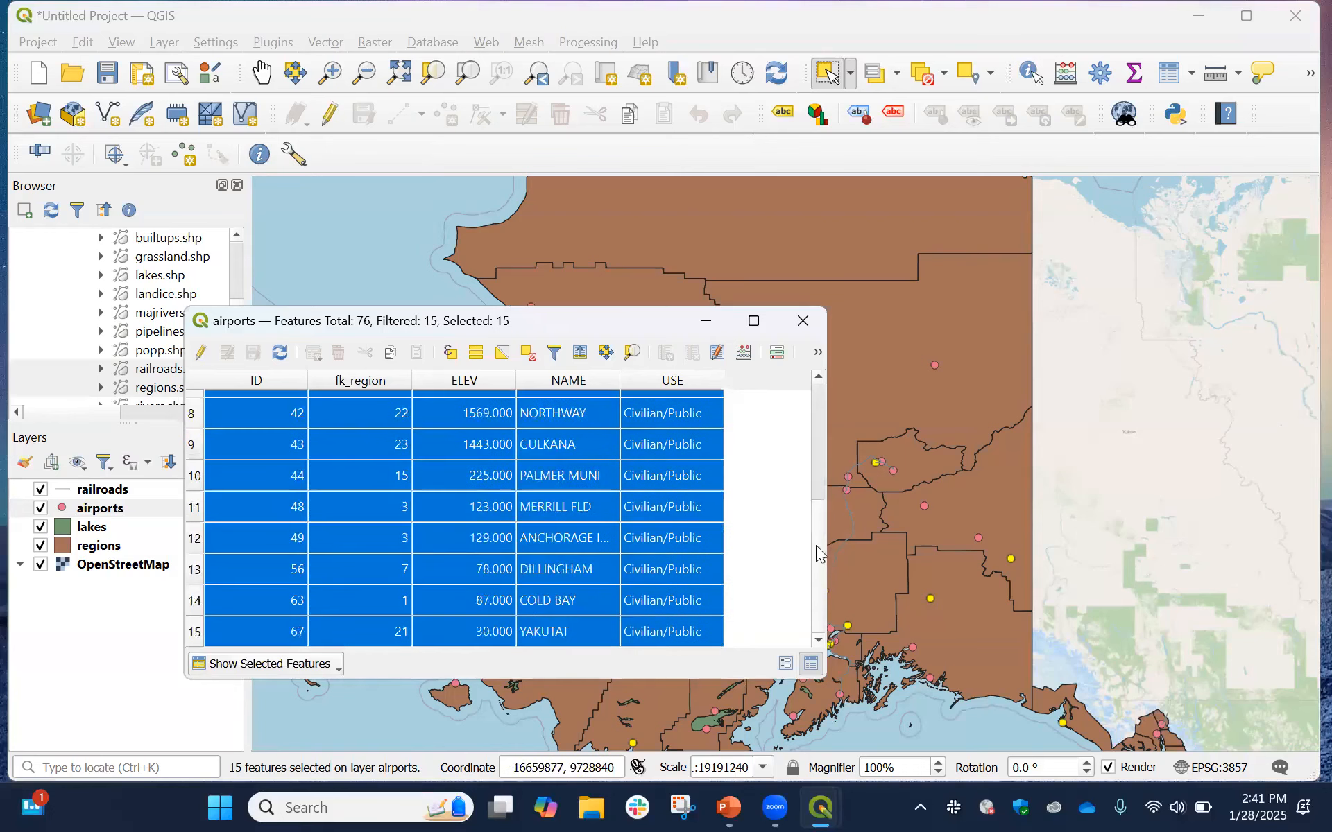
scroll(817, 527, up, 3)
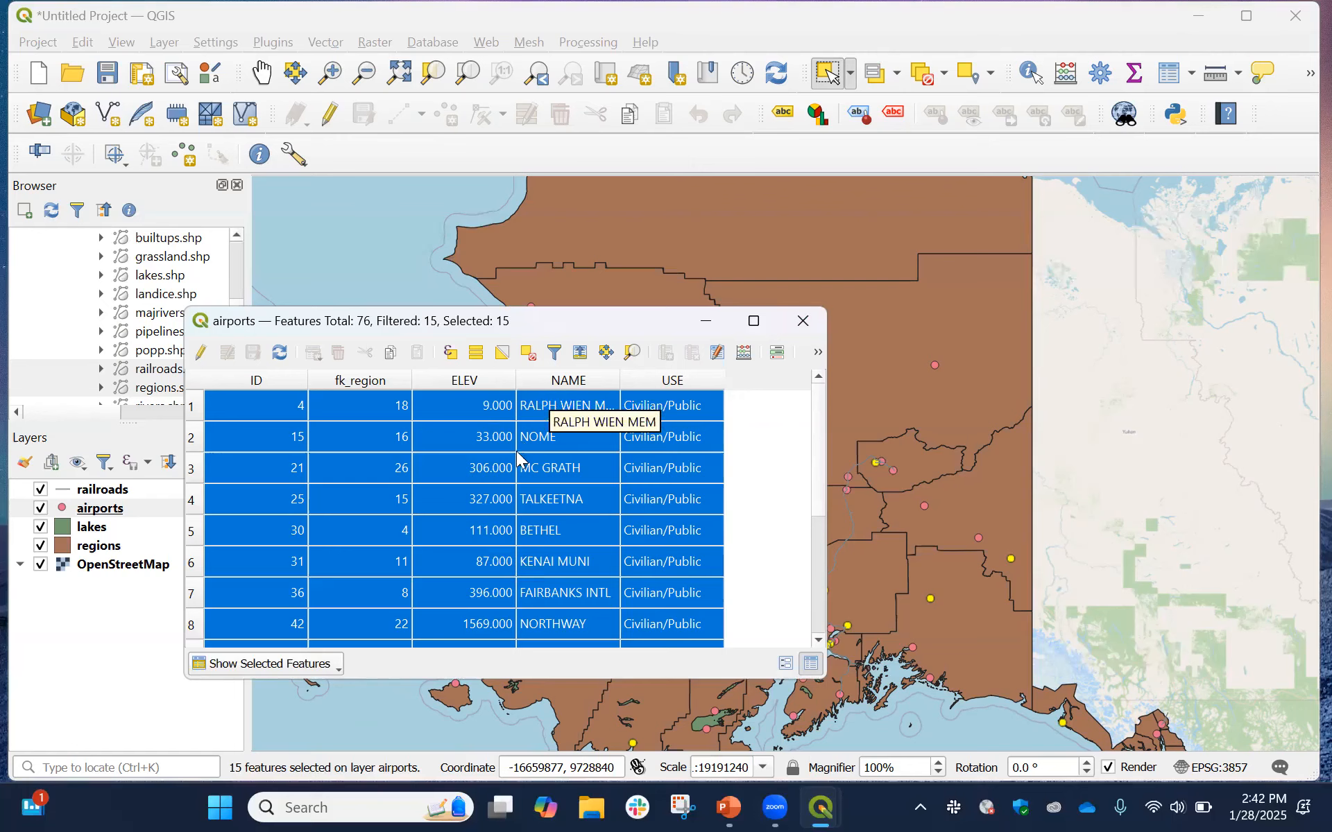
click(530, 356)
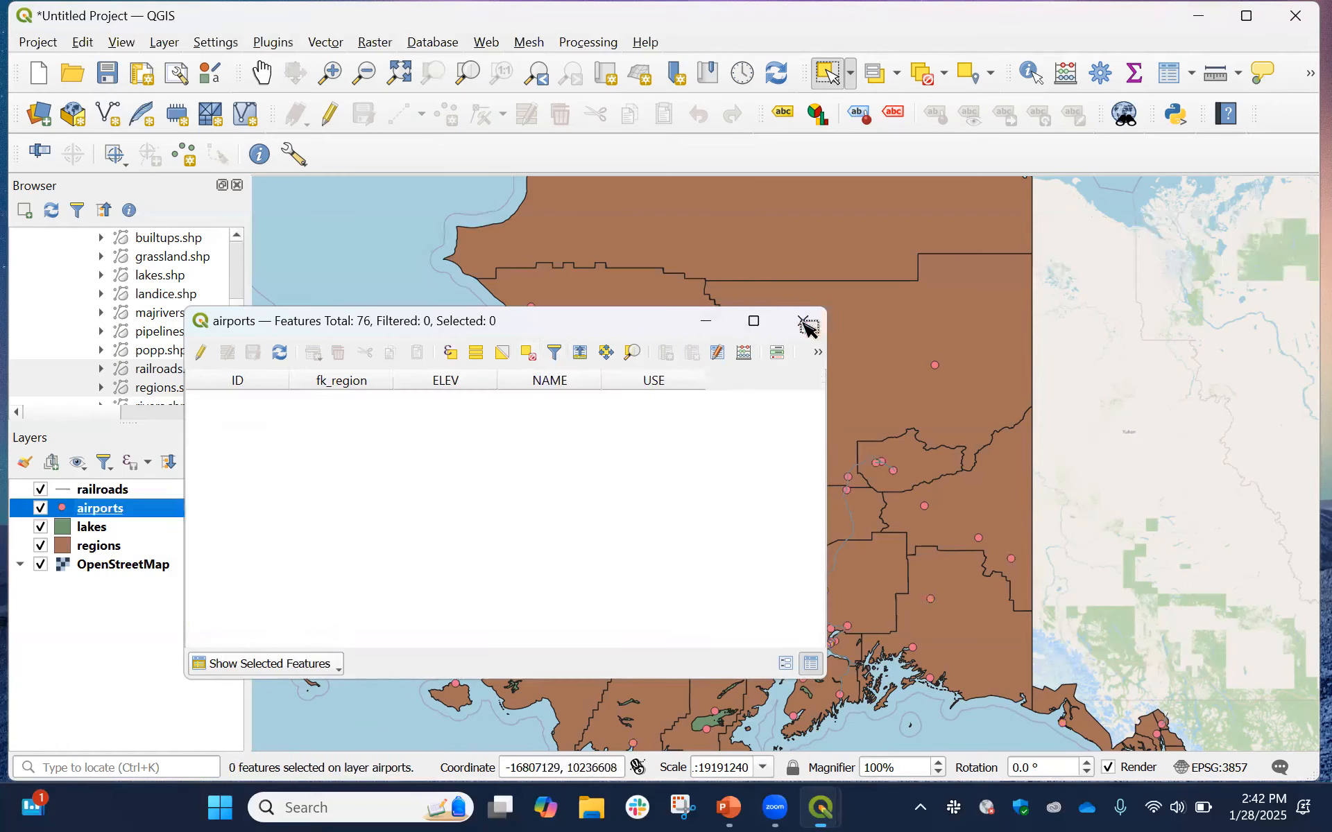
click(804, 323)
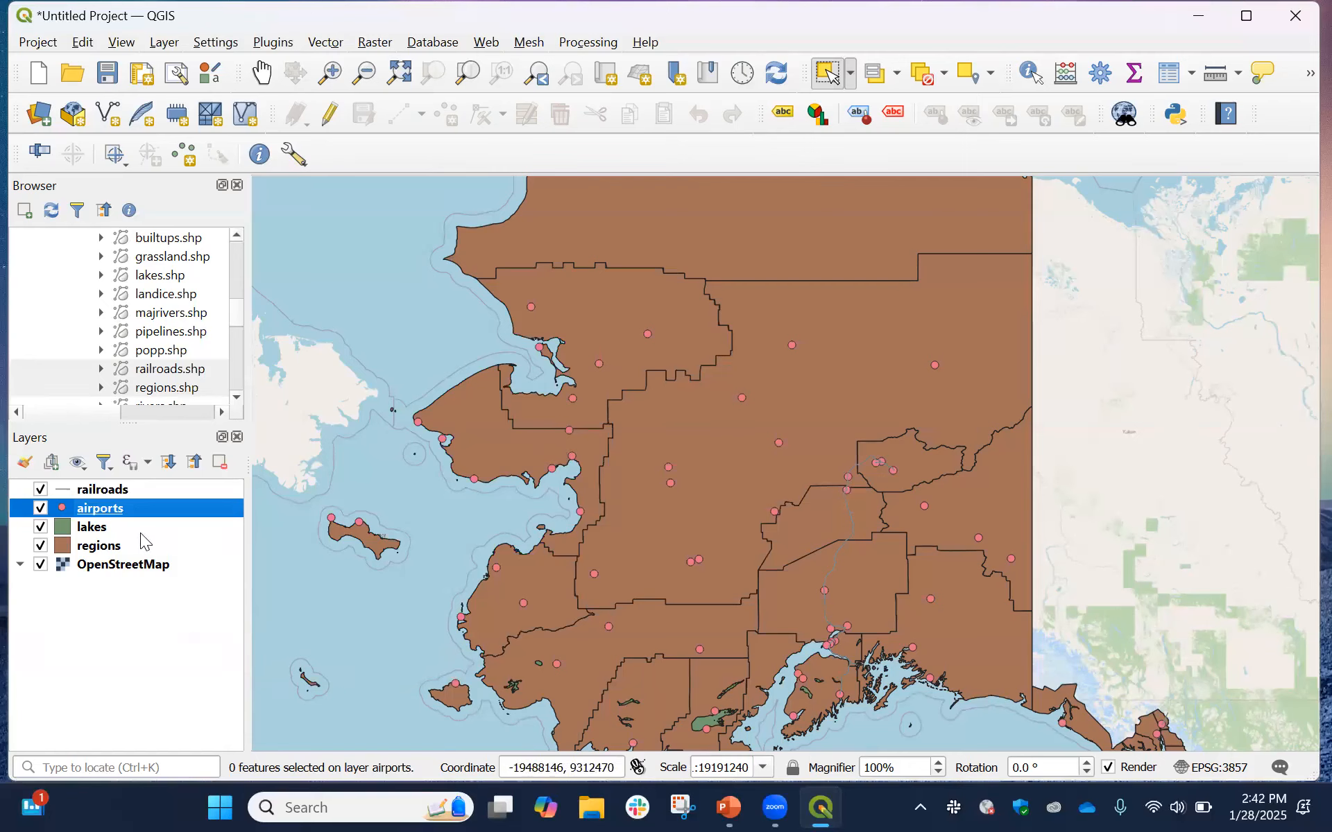
Select the two northwestern regions, and use Select by Location to create a new selection of airports that are within the selected regions only
click(124, 553)
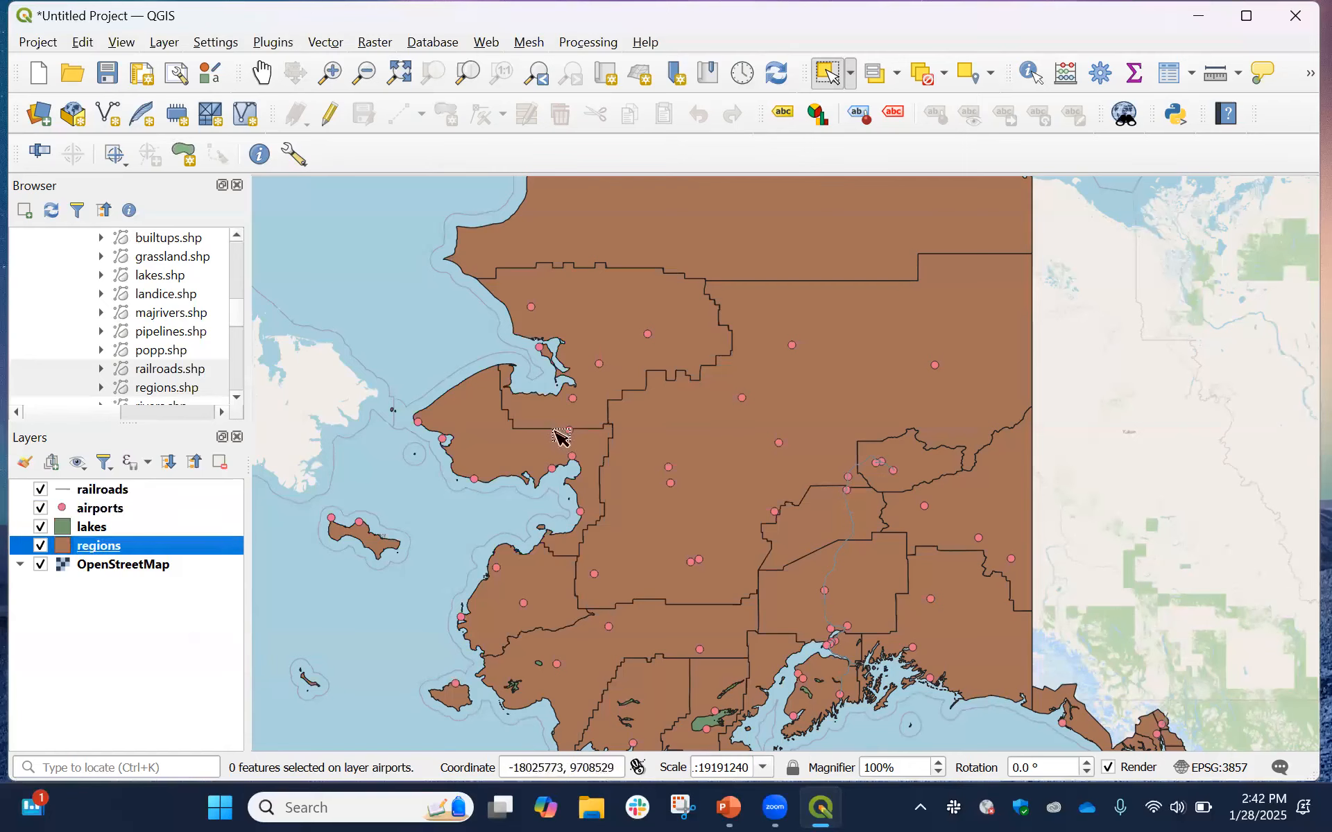
drag(539, 419, 550, 452)
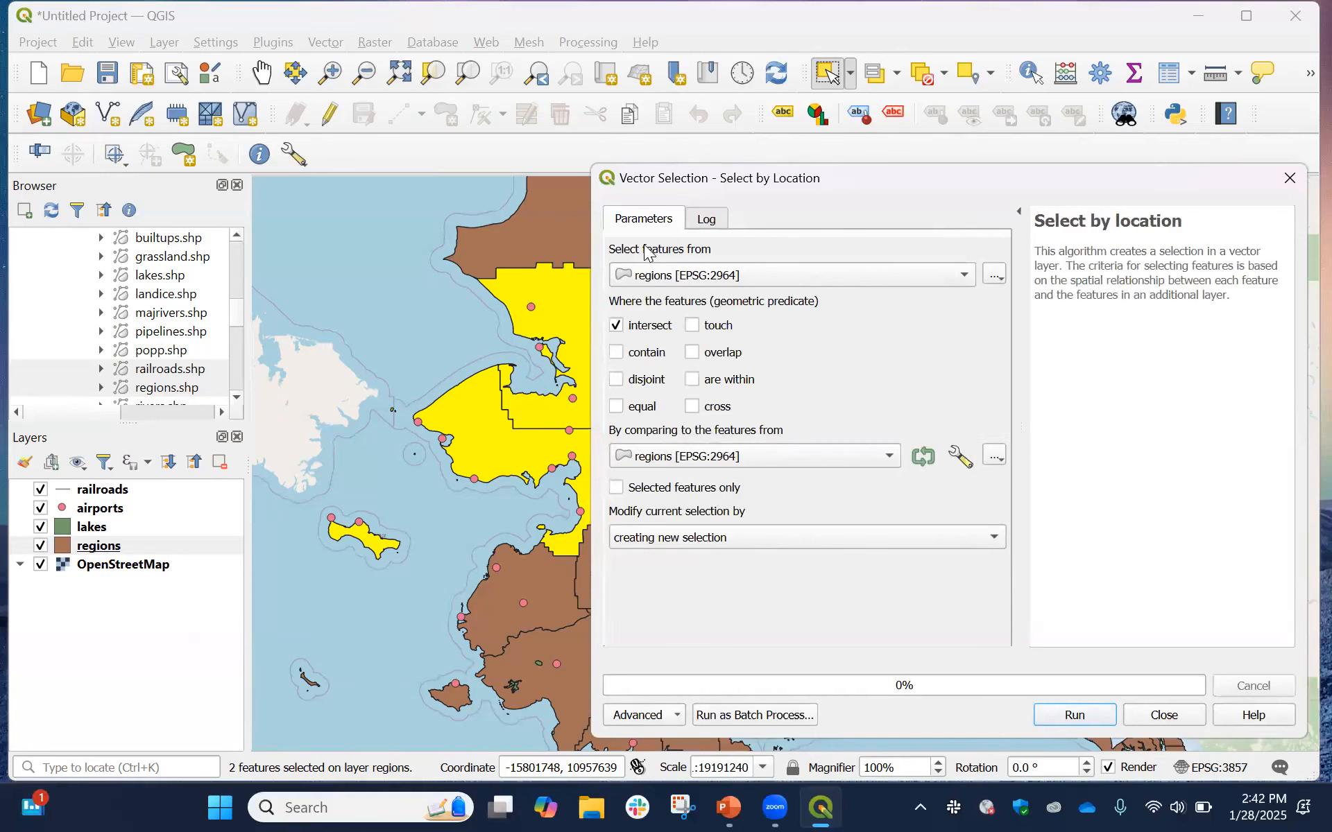
click(964, 276)
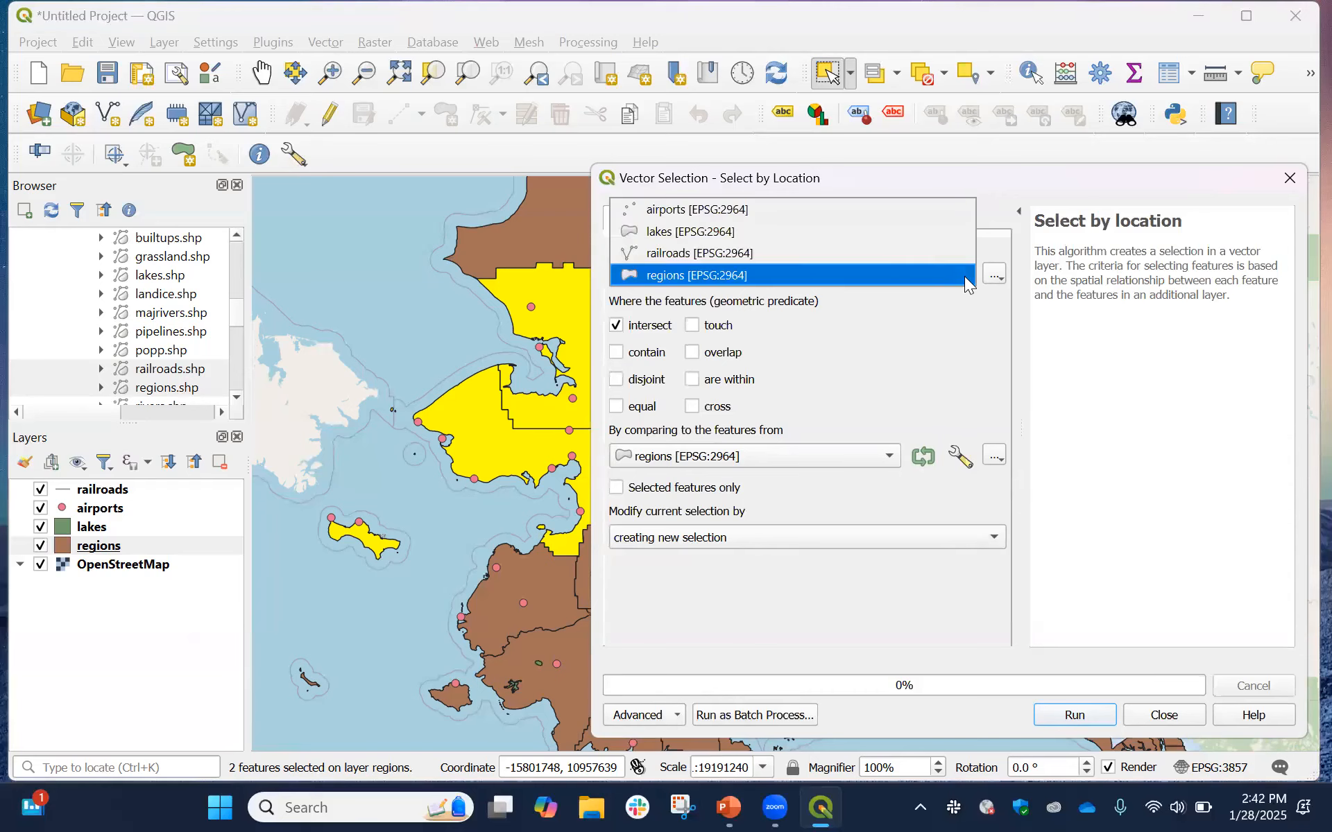
click(866, 218)
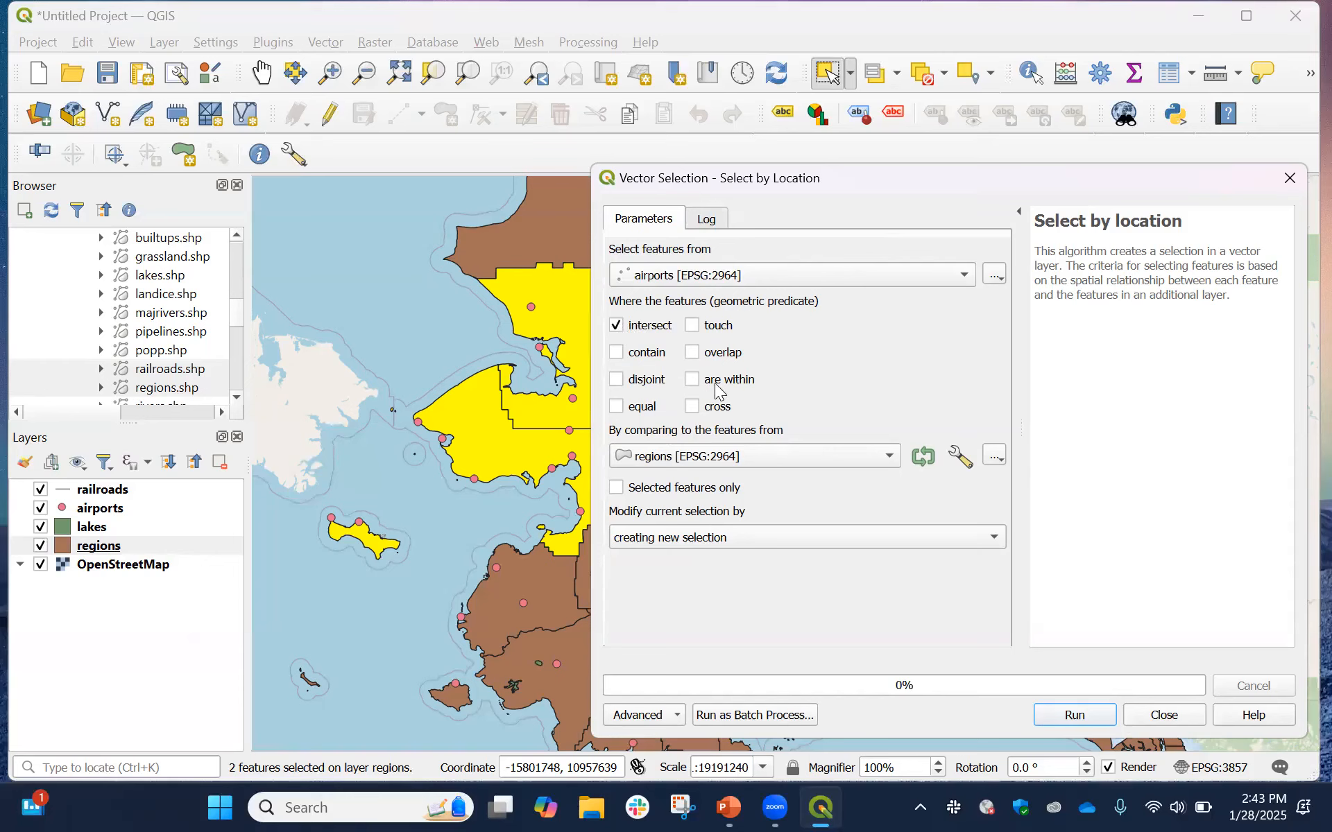
click(693, 382)
click(619, 326)
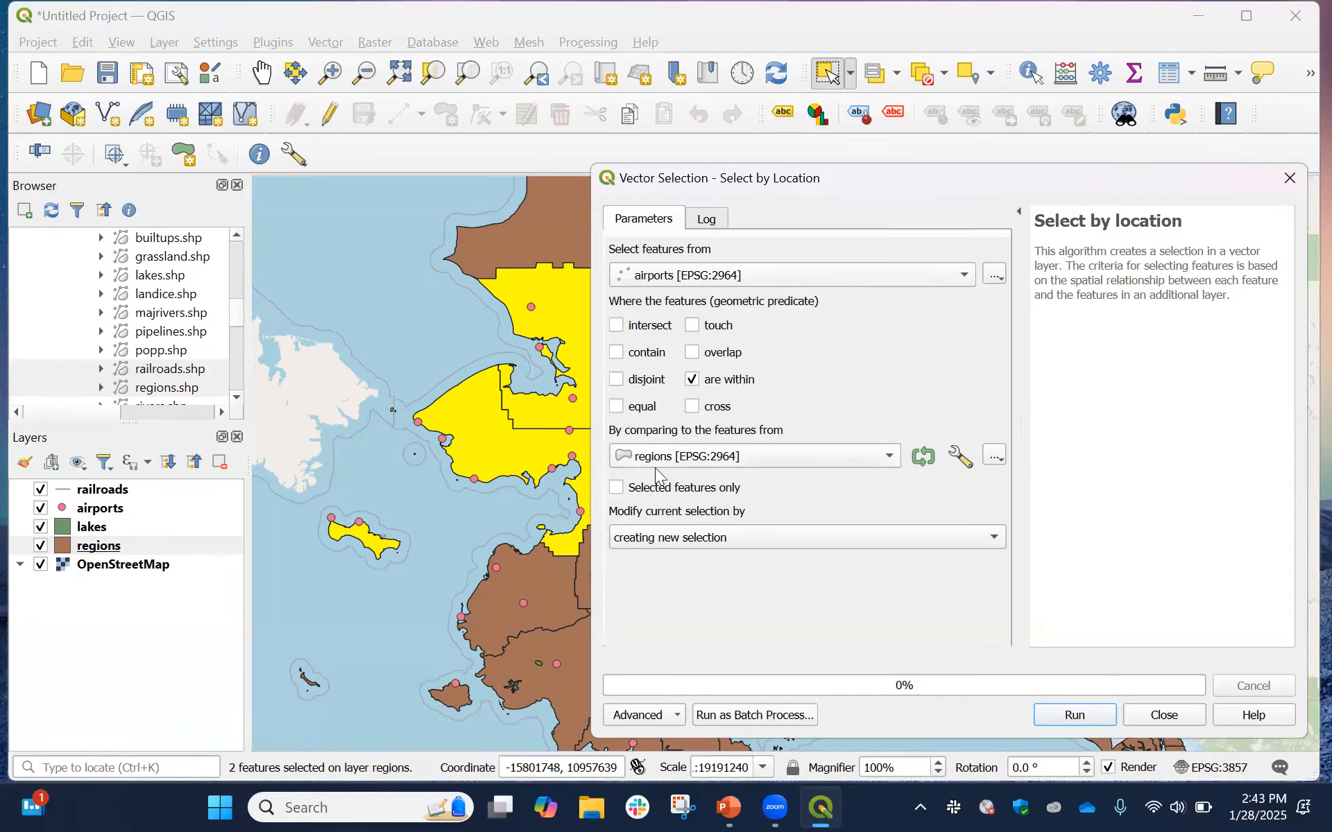
click(618, 487)
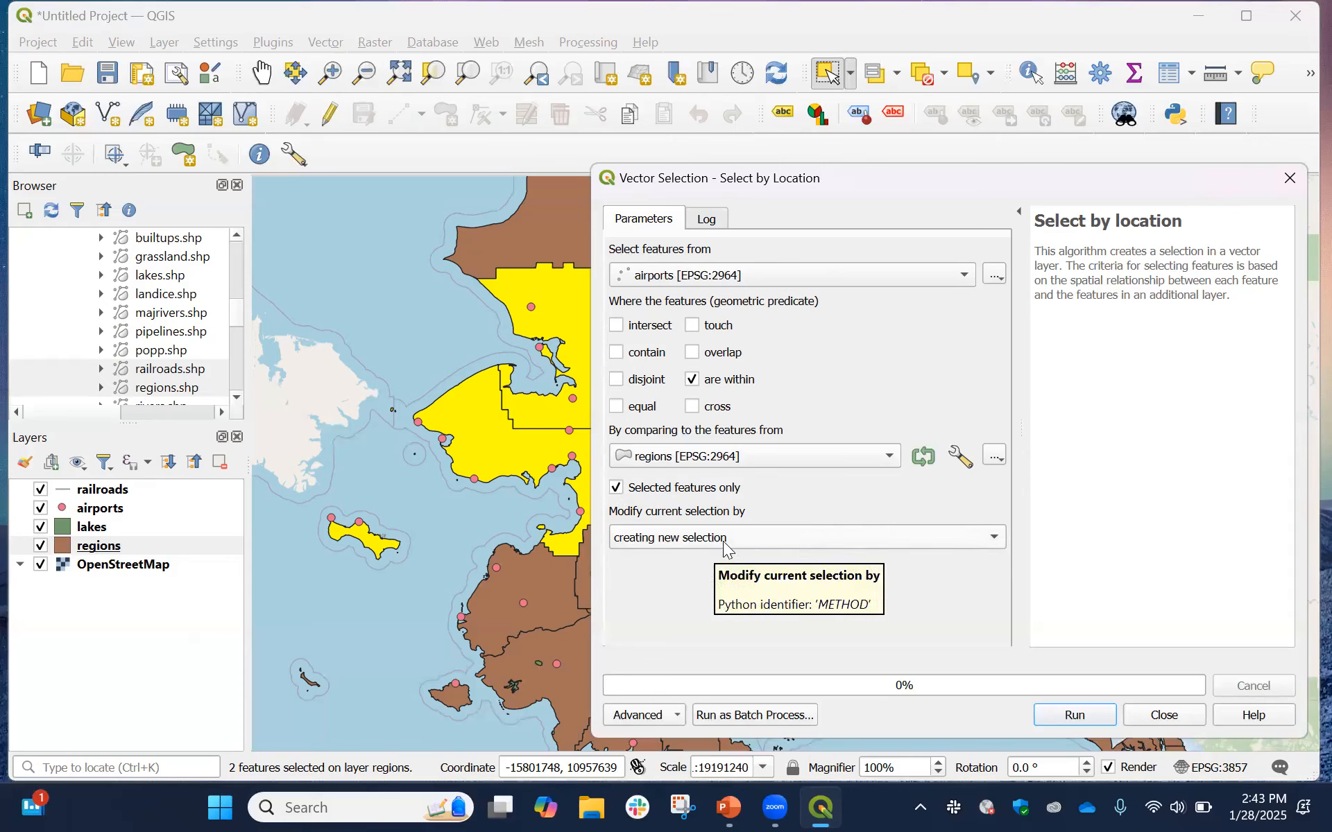
click(993, 545)
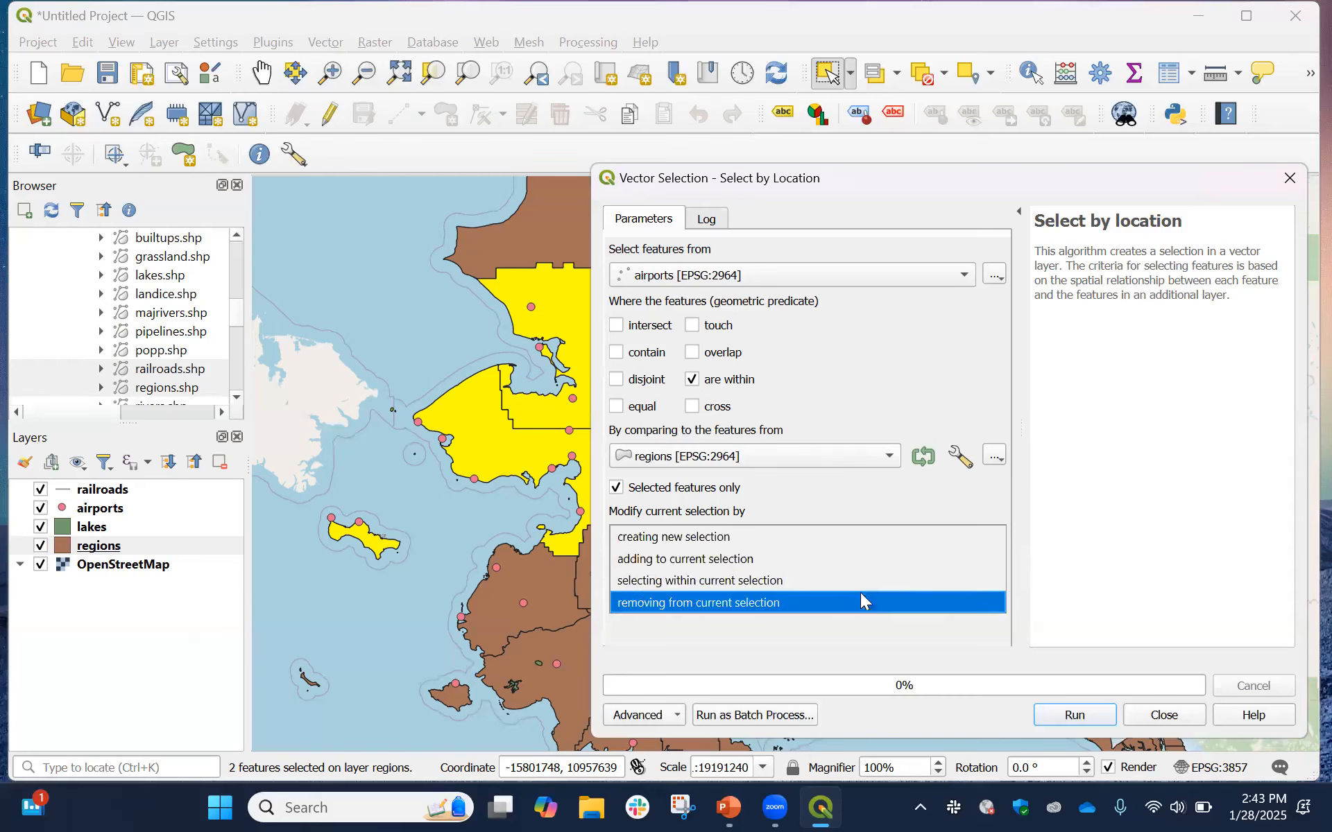
click(885, 636)
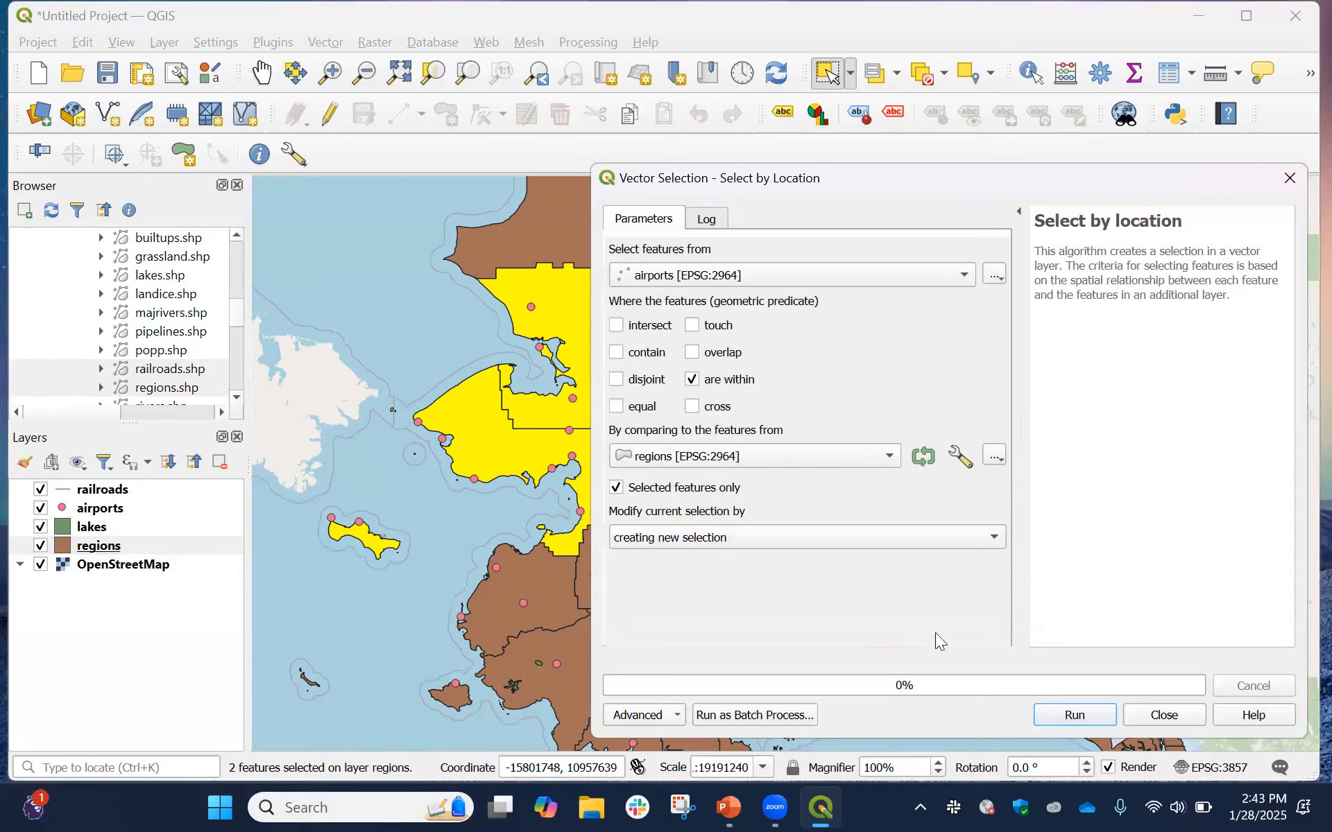
click(1073, 716)
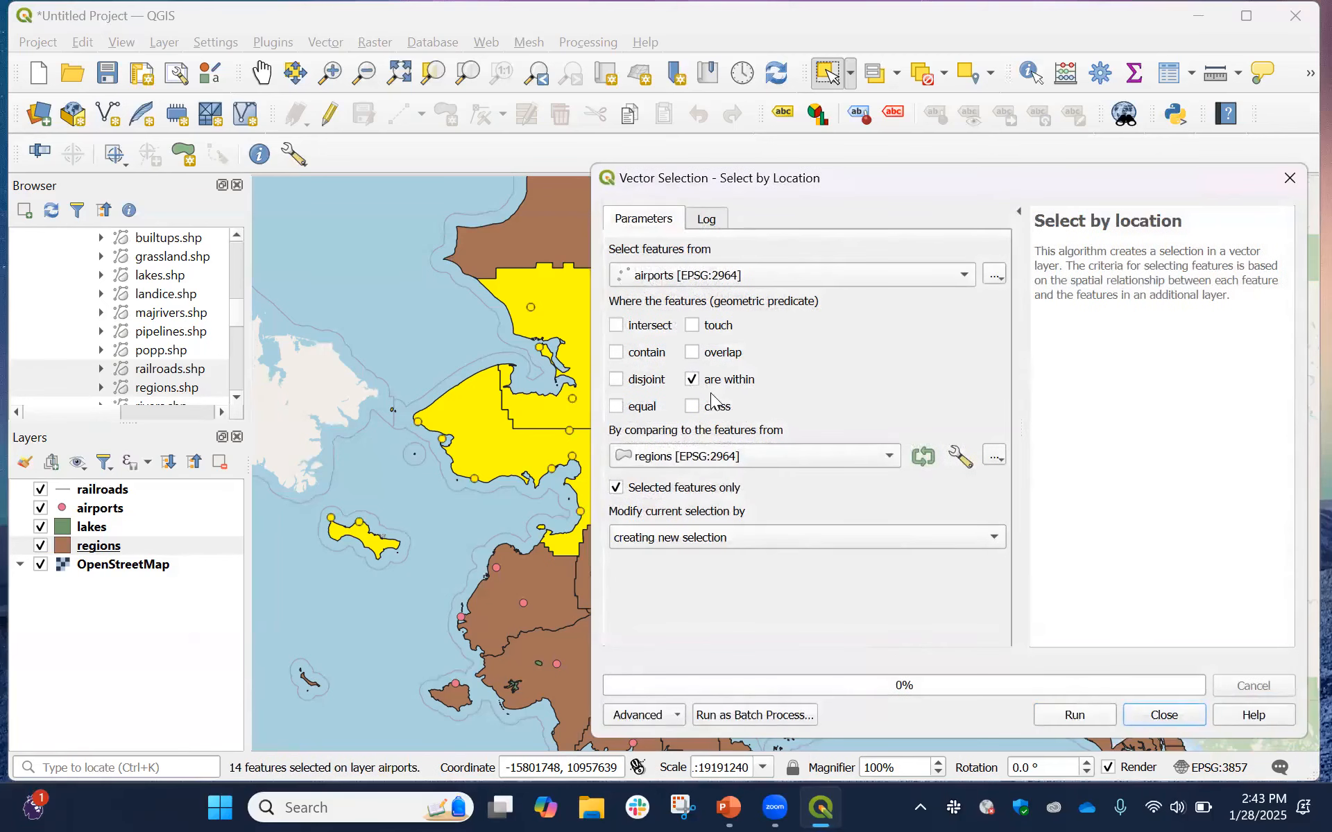
click(1163, 714)
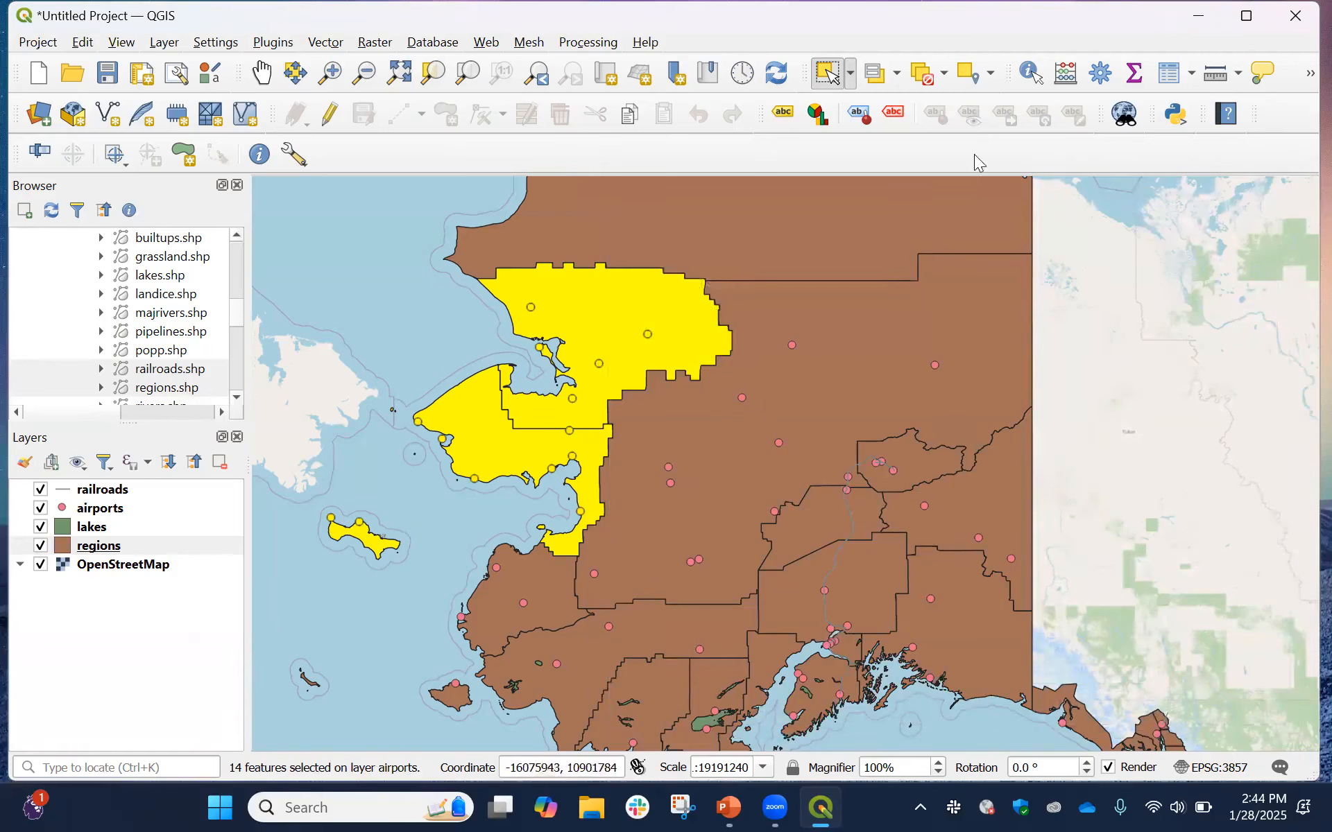
Deselect the features on all layers and open the Simple Fill symbol settings of the regions layer
key(ctrl+alt+a)
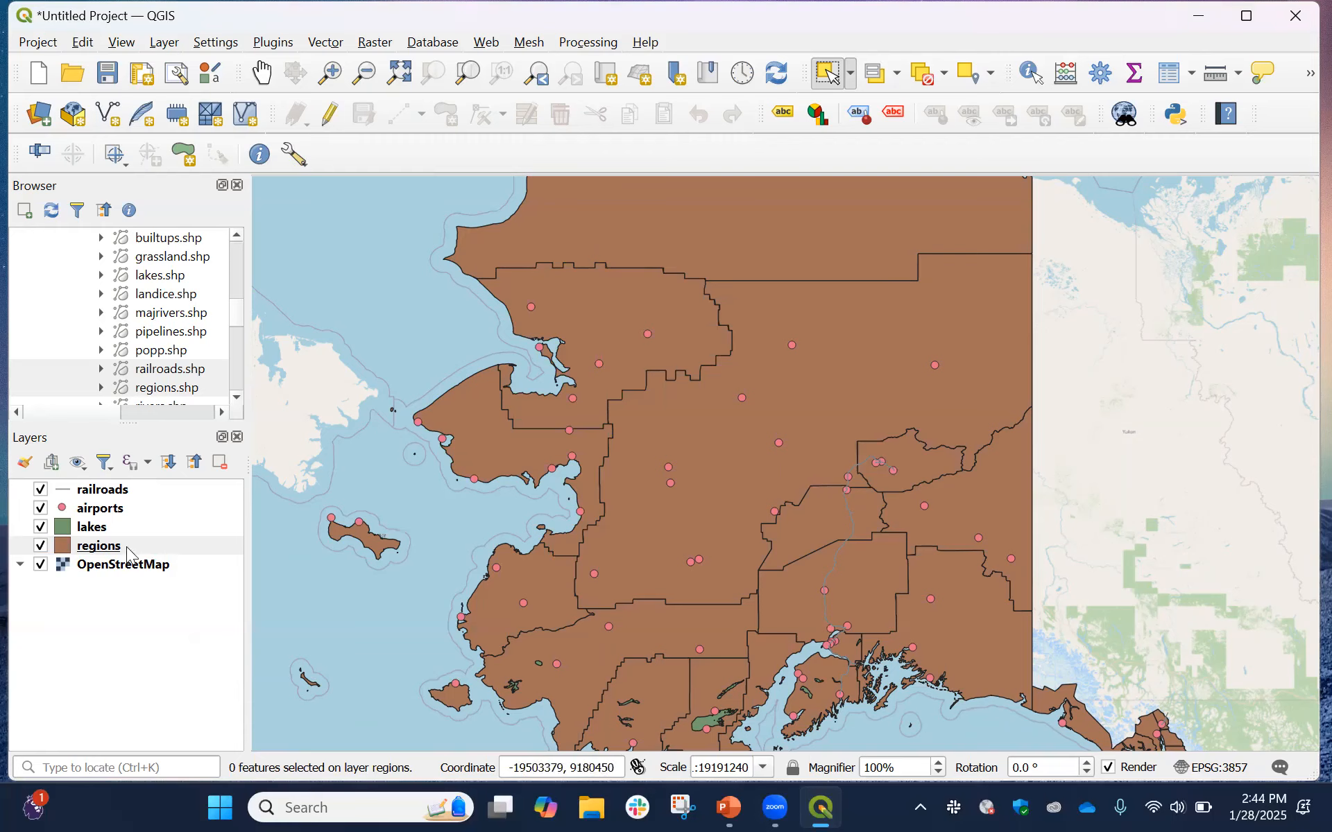
mouse_move(124, 554)
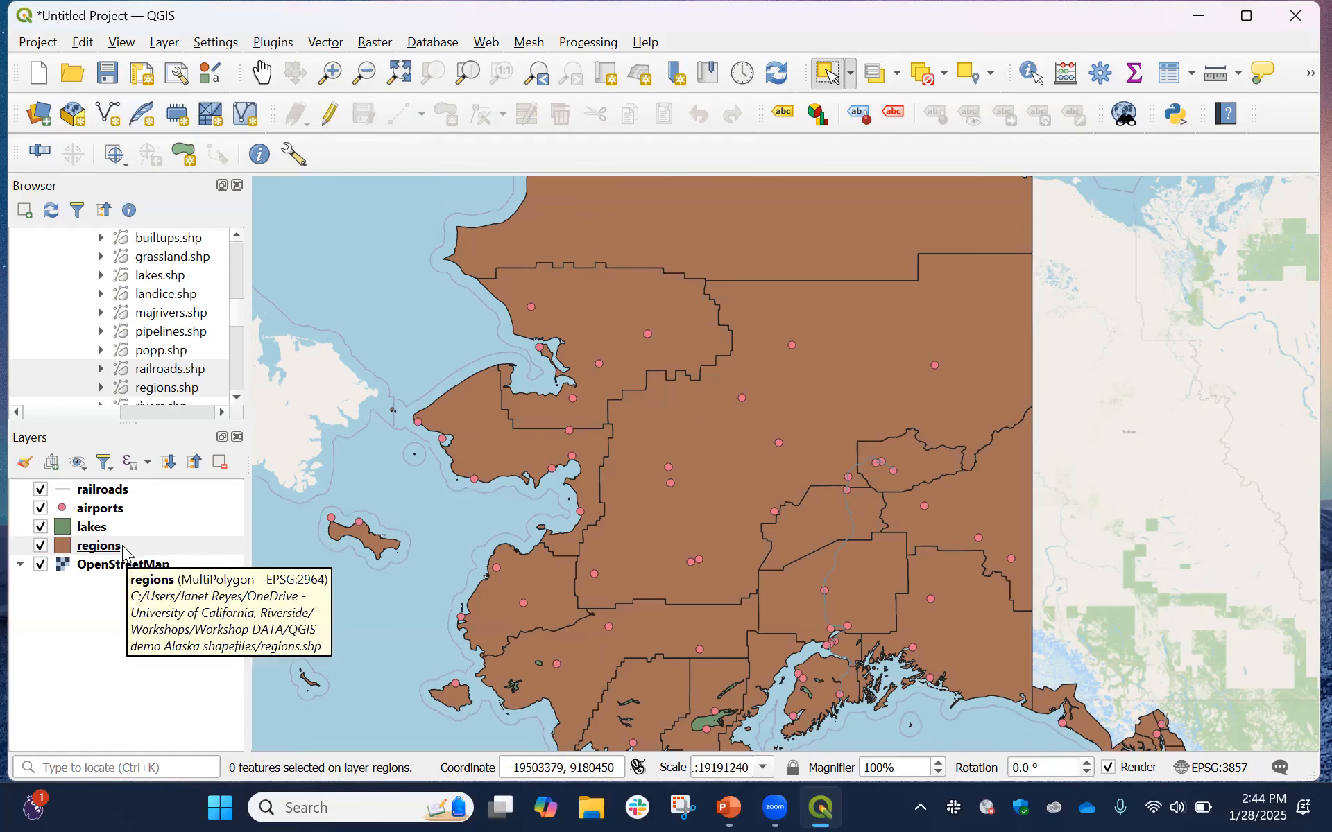
right_click(123, 553)
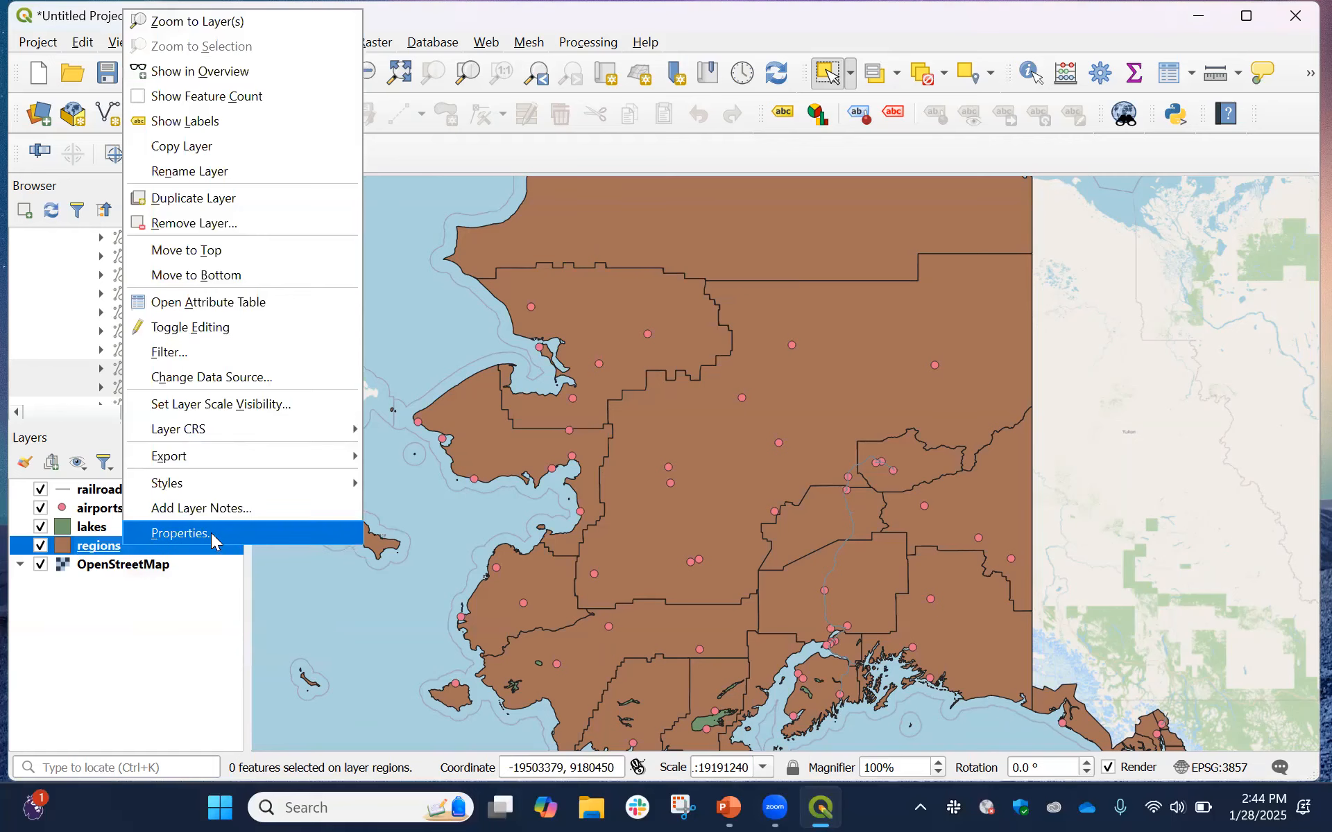
click(210, 532)
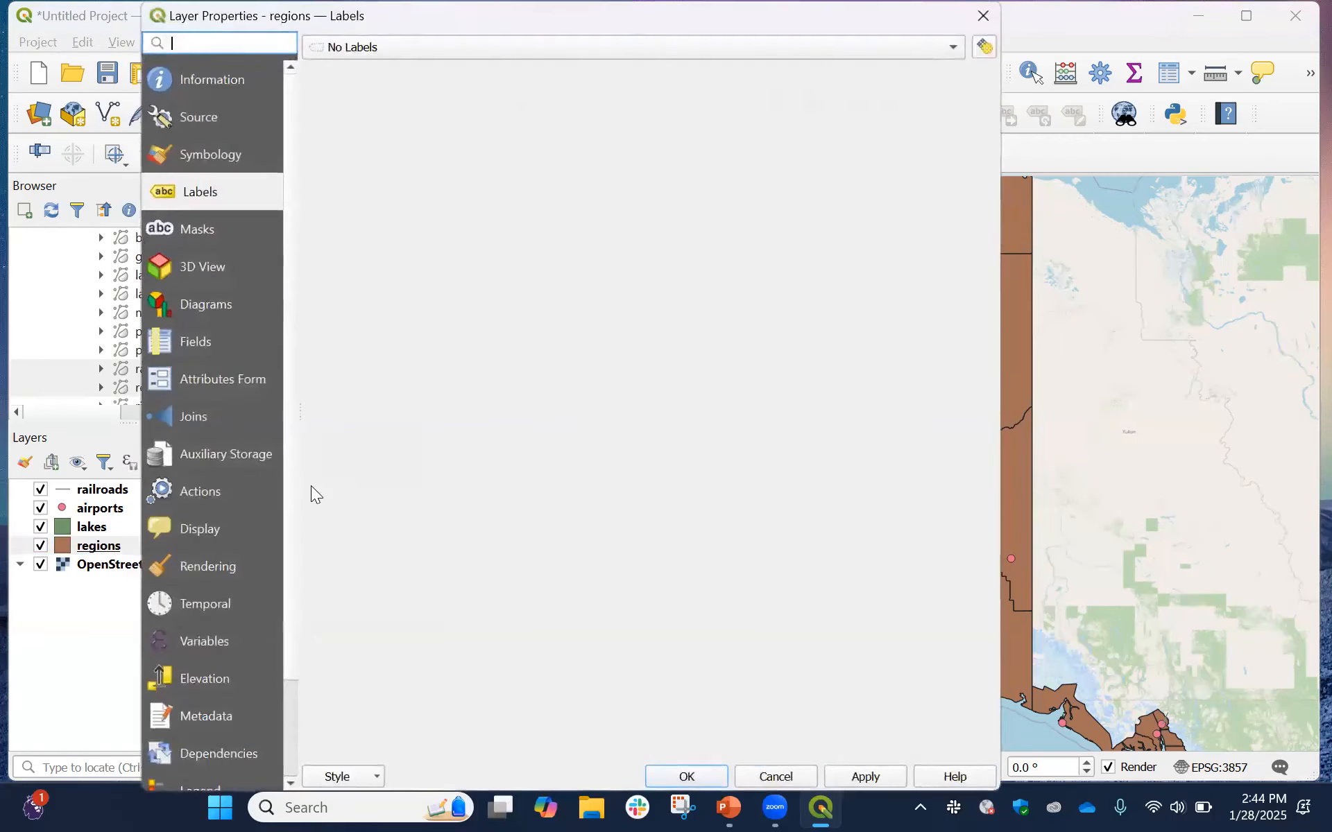
click(223, 158)
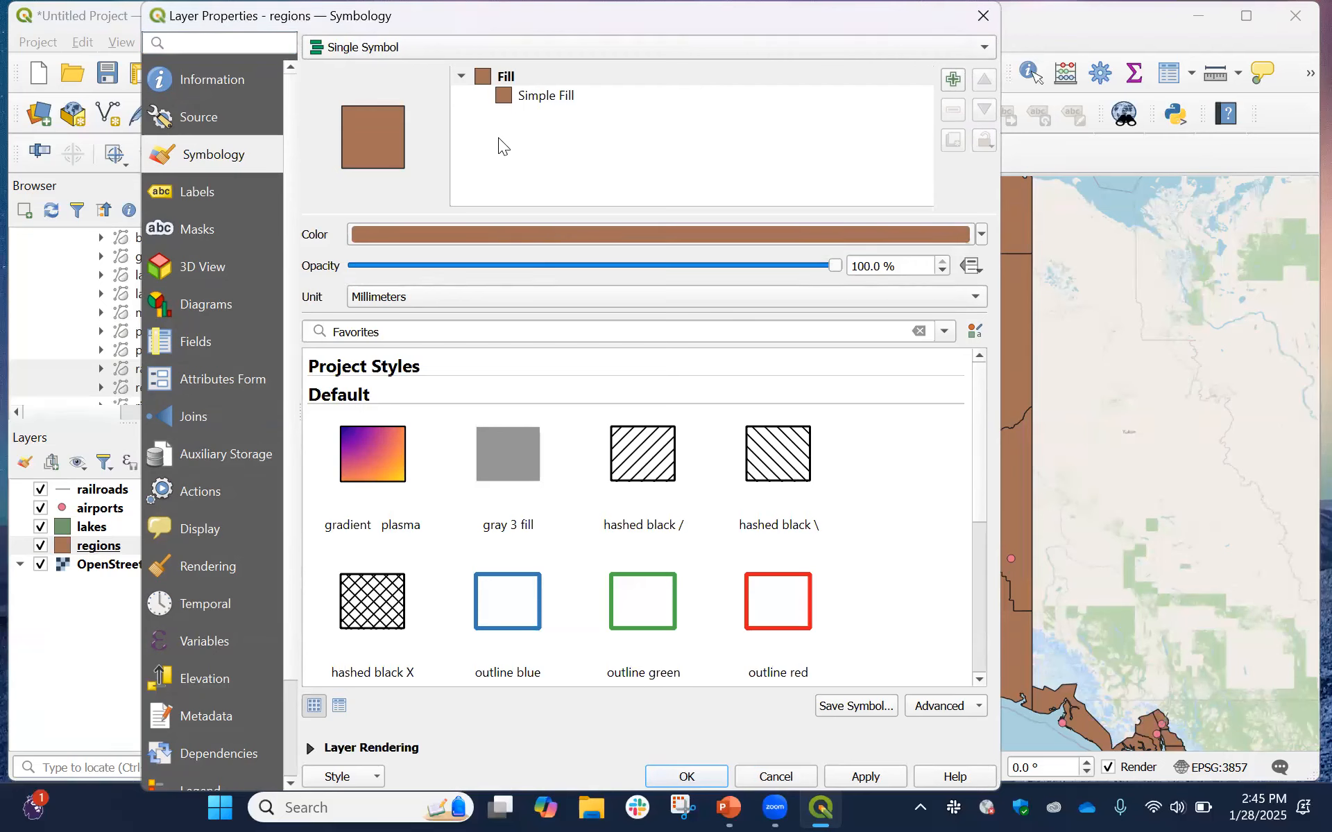
click(514, 106)
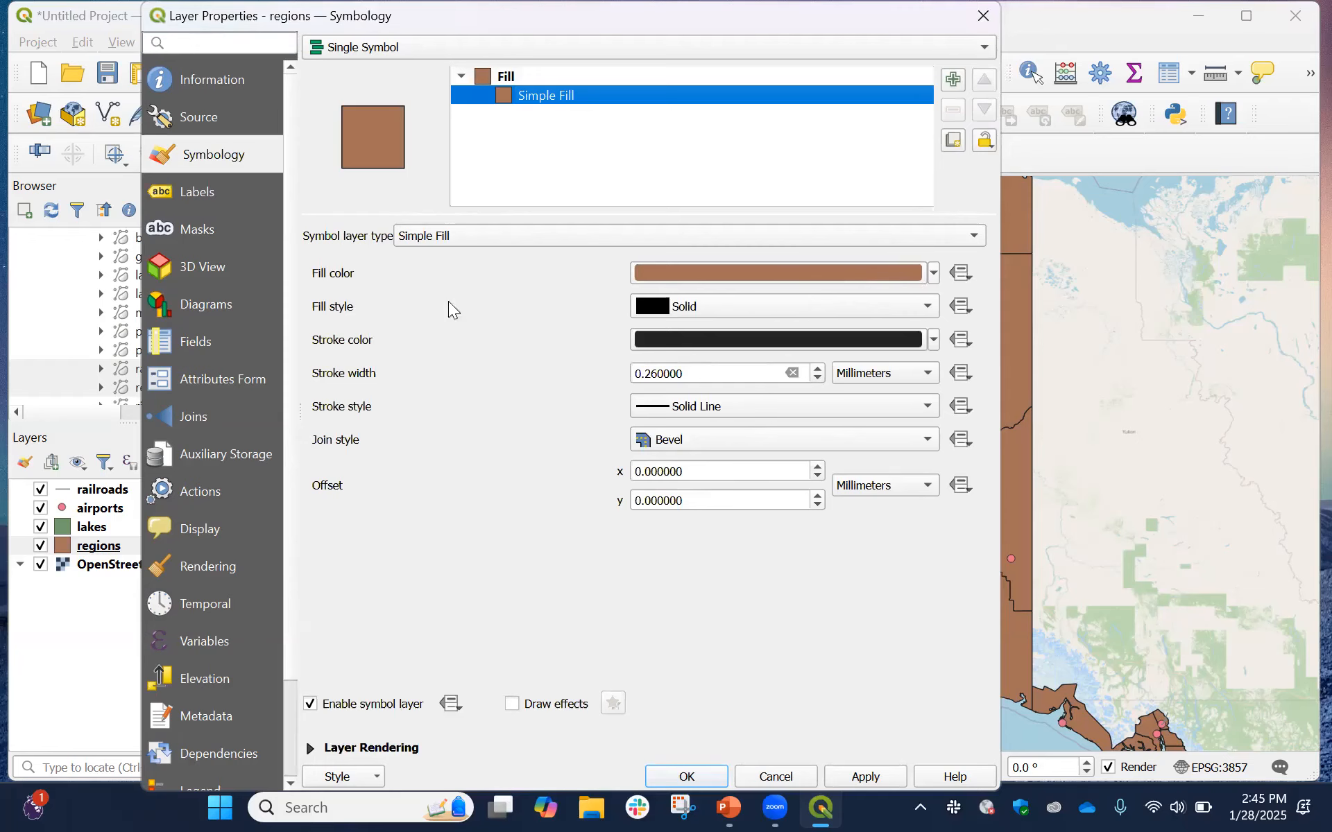
Make the regions layer's fill fully transparent by setting the fill color's opacity to 0%
click(904, 280)
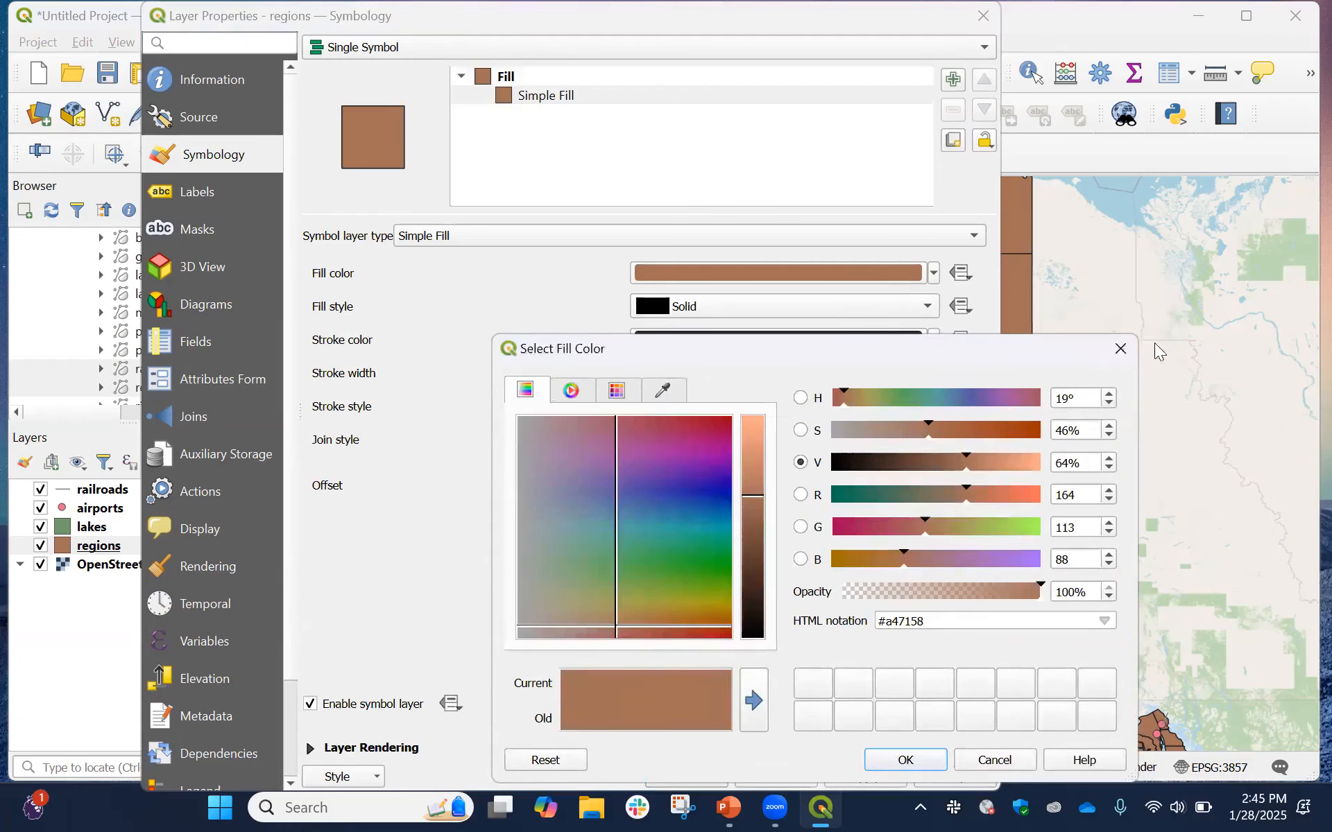
click(1120, 348)
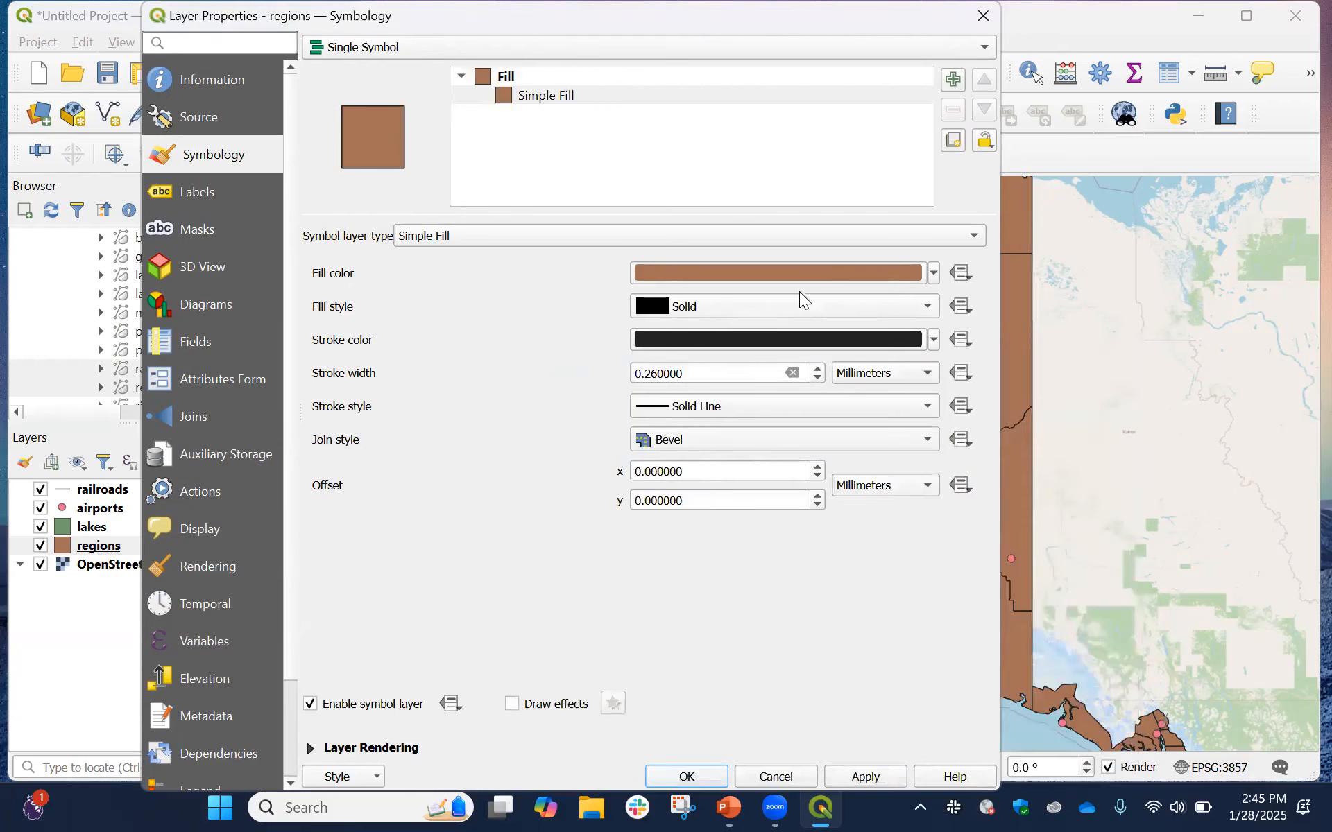
click(795, 273)
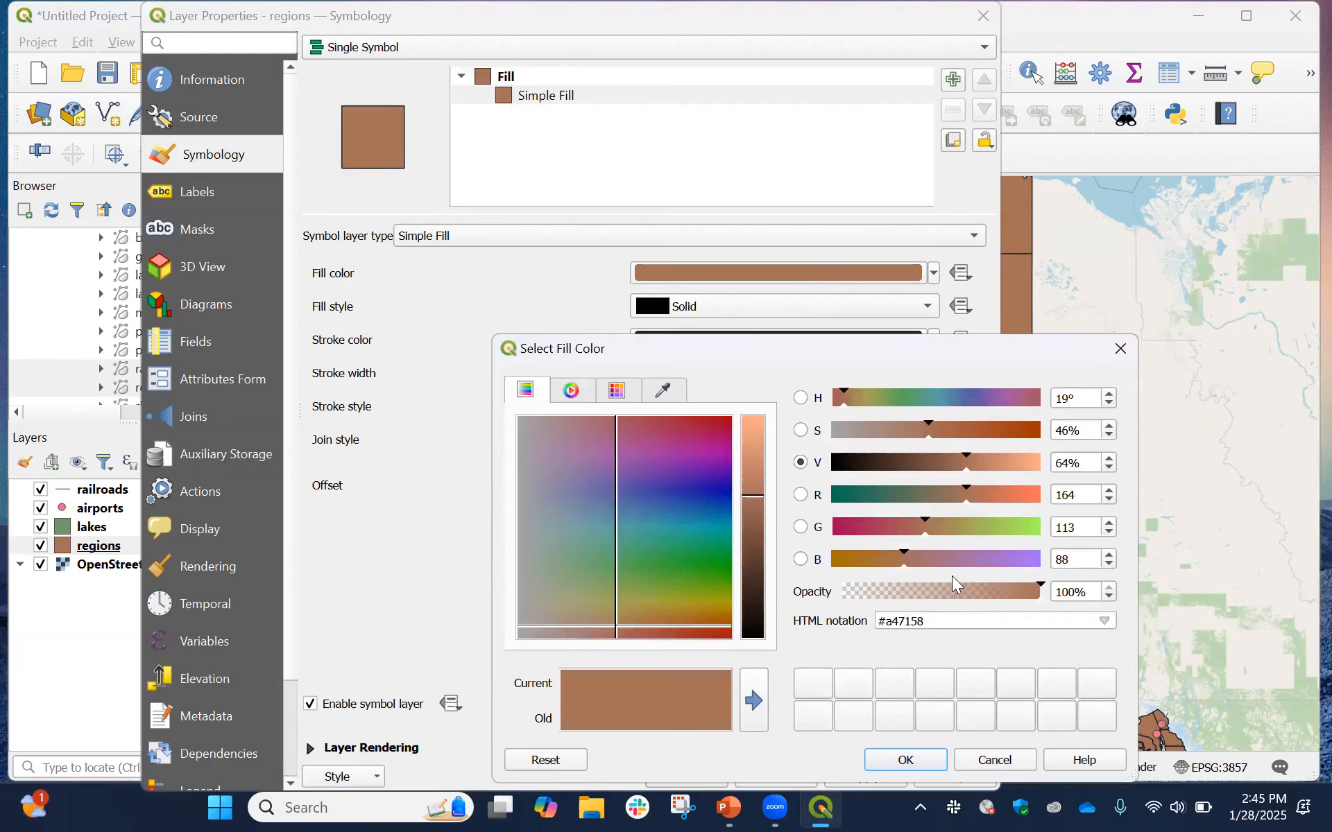
click(1073, 595)
drag(1055, 593, 1103, 593)
text(0)
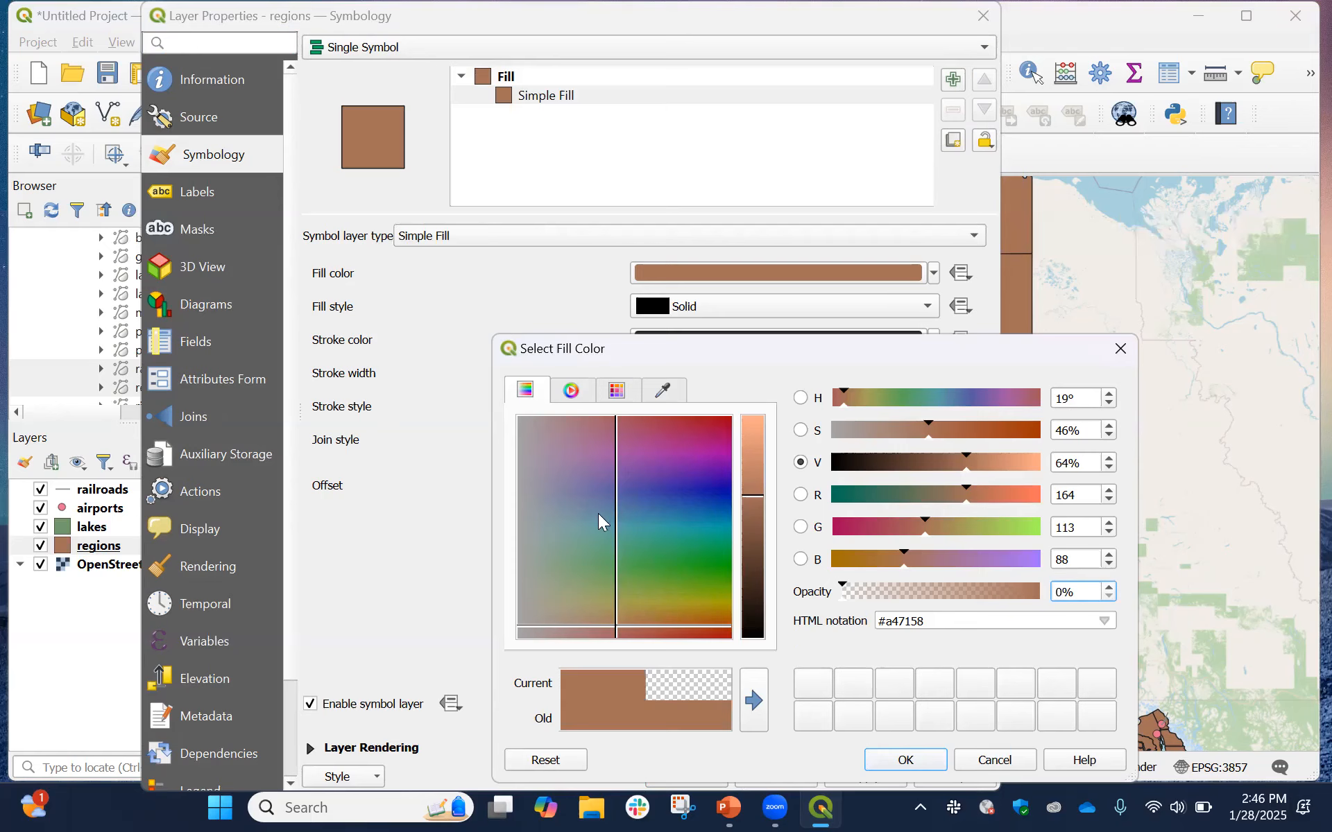
click(910, 746)
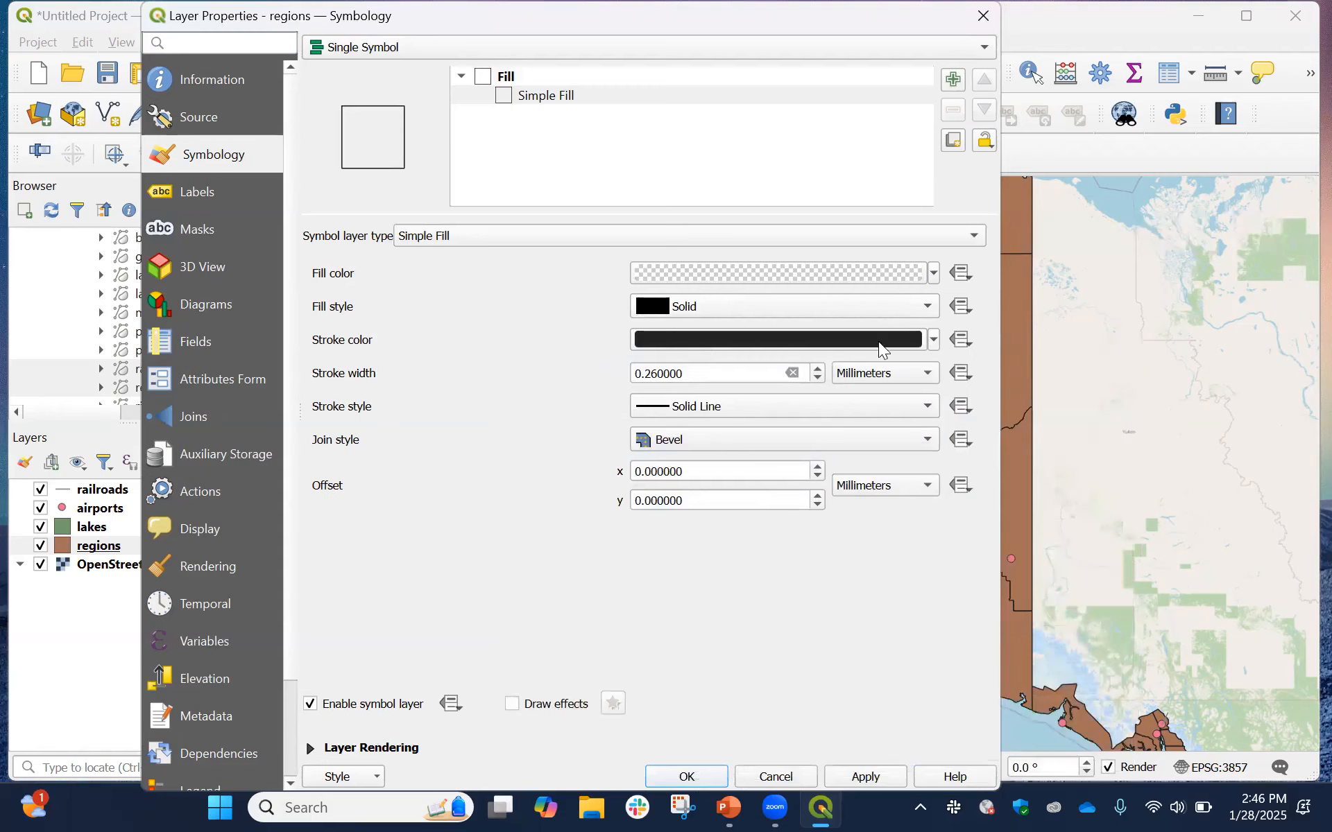
Give the regions outline the standard orange stroke color and a 0.6 mm stroke width, and apply the style
click(933, 340)
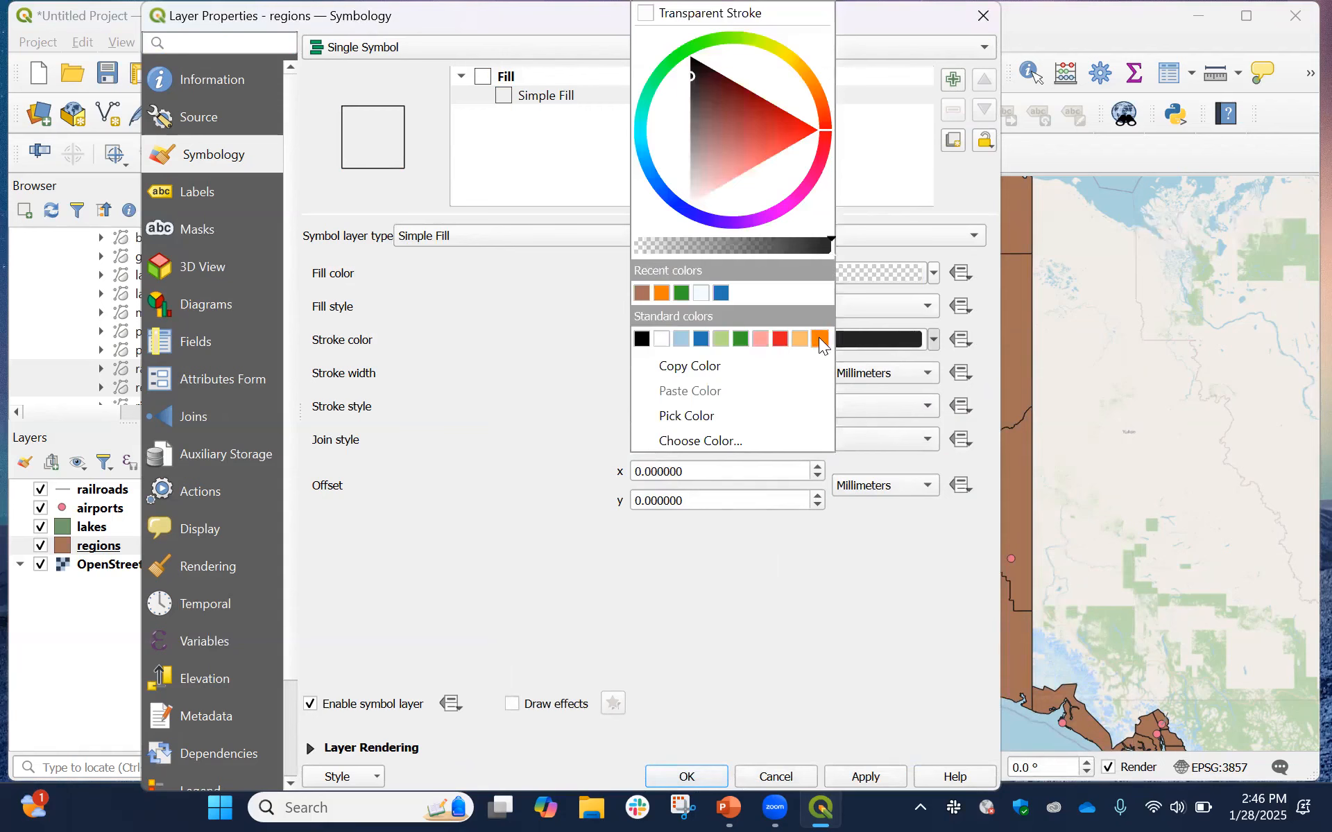
click(818, 339)
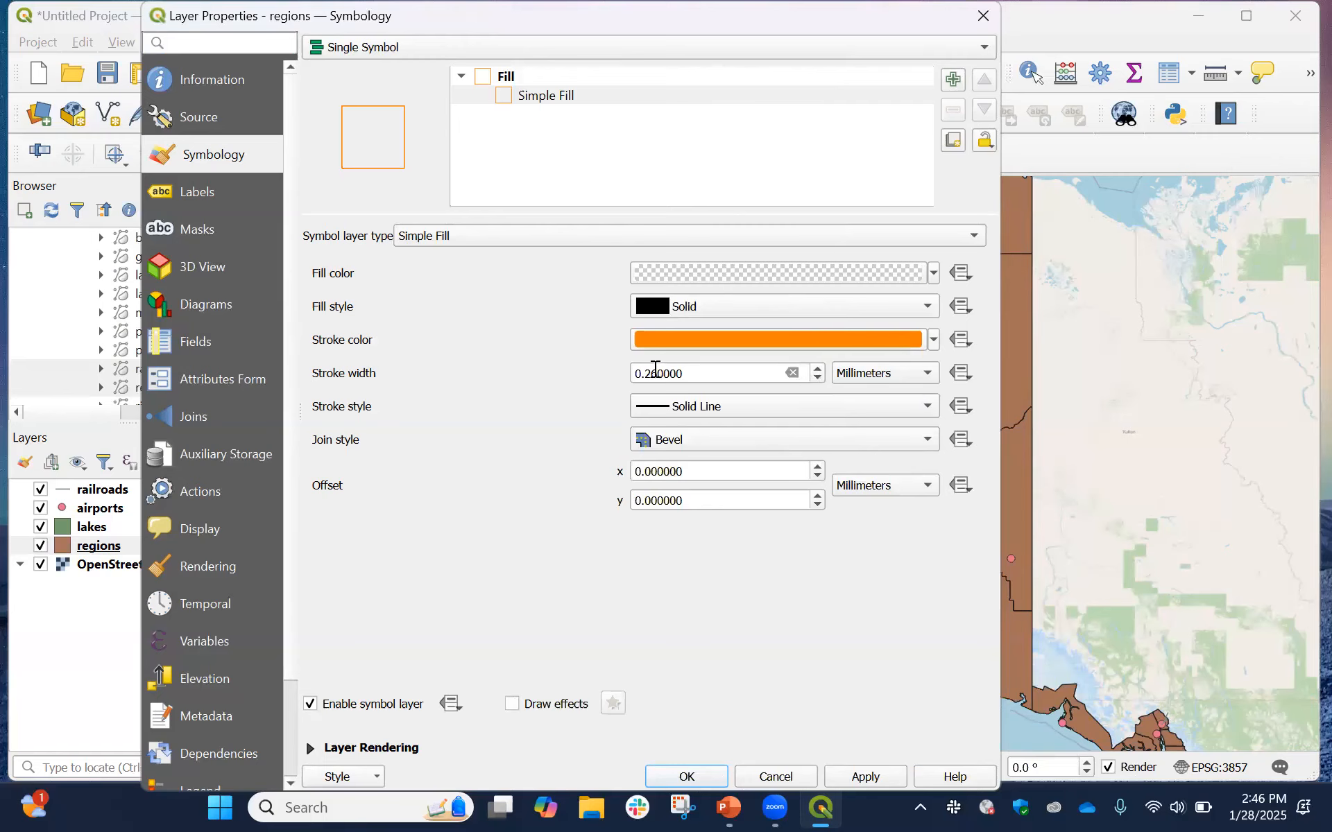
click(655, 373)
key(BackSpace)
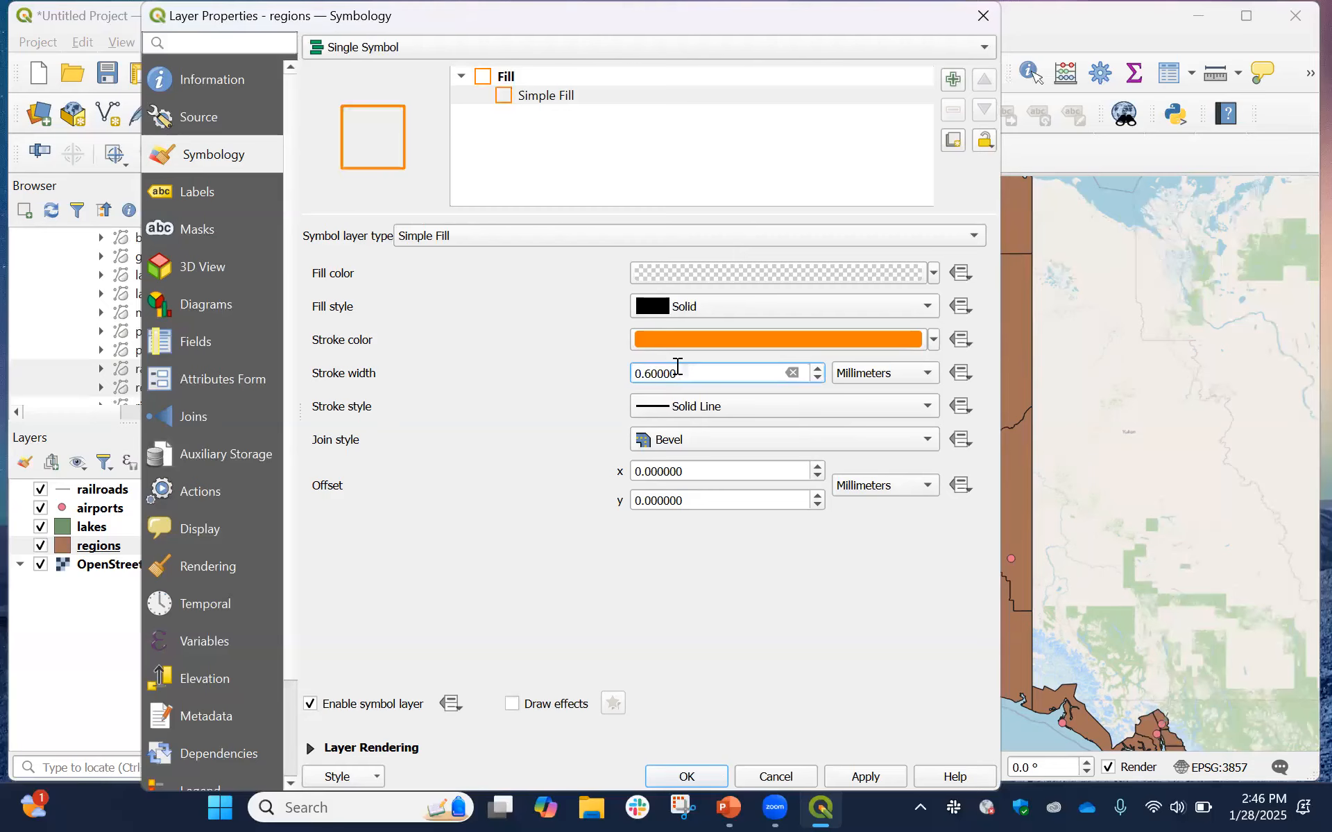
click(873, 777)
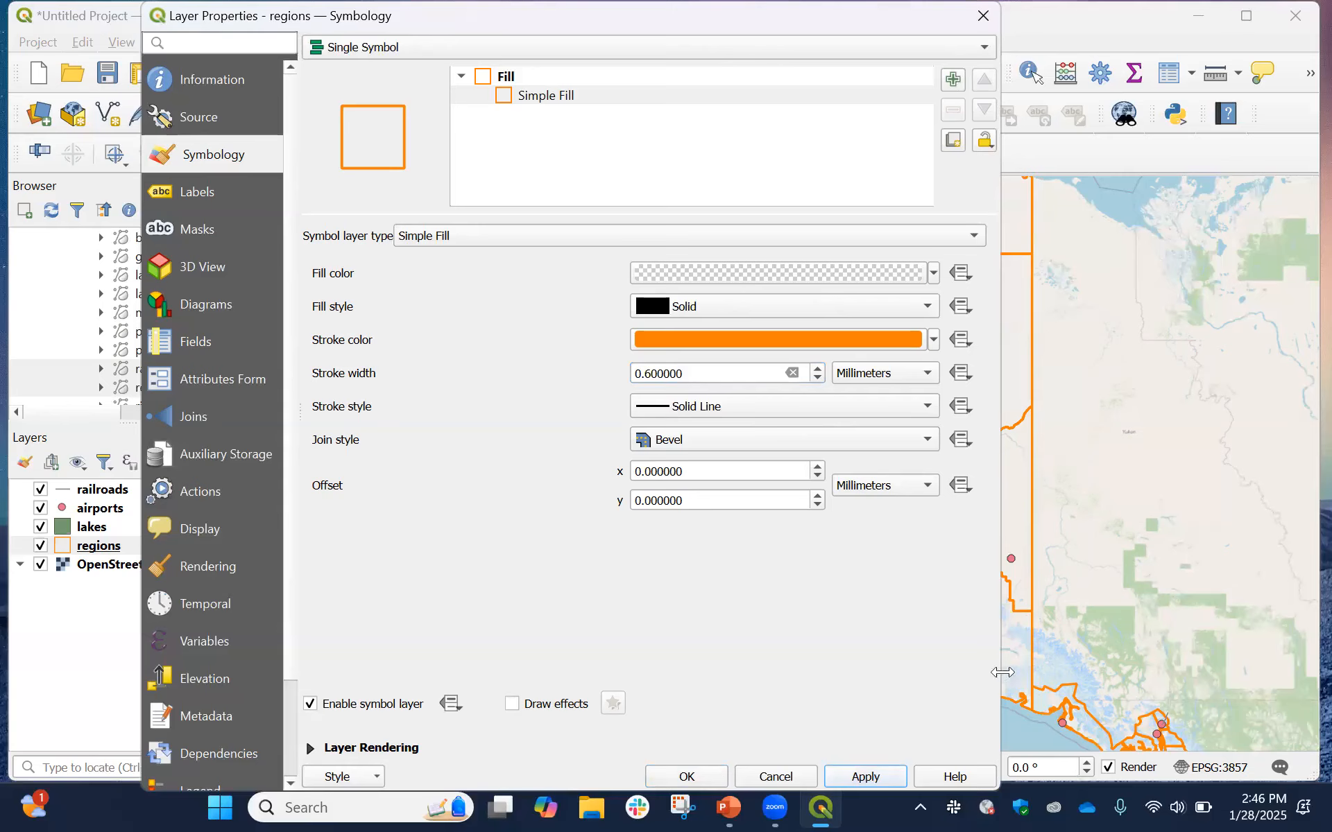
click(686, 778)
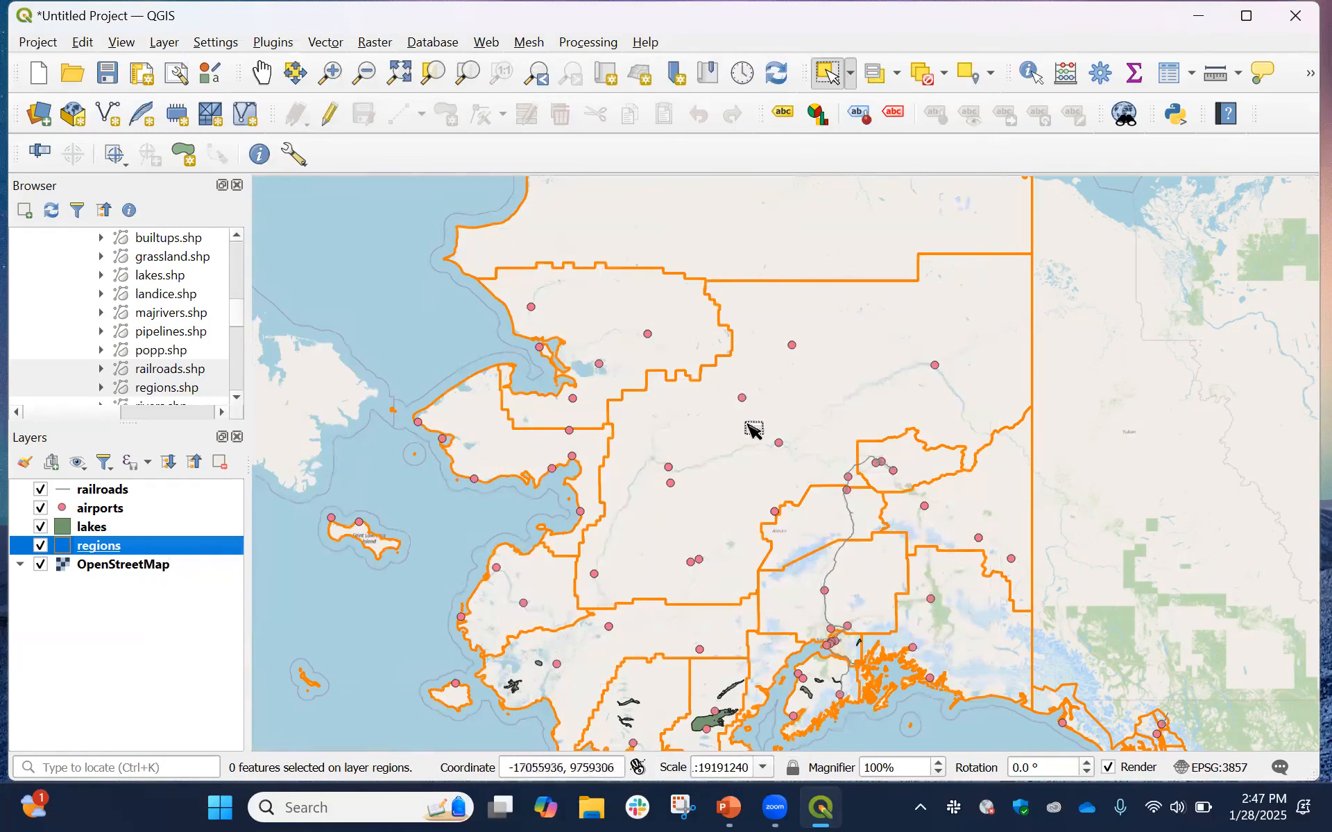
Turn on single labels for the regions layer, with NAME_2 as the label value
right_click(197, 548)
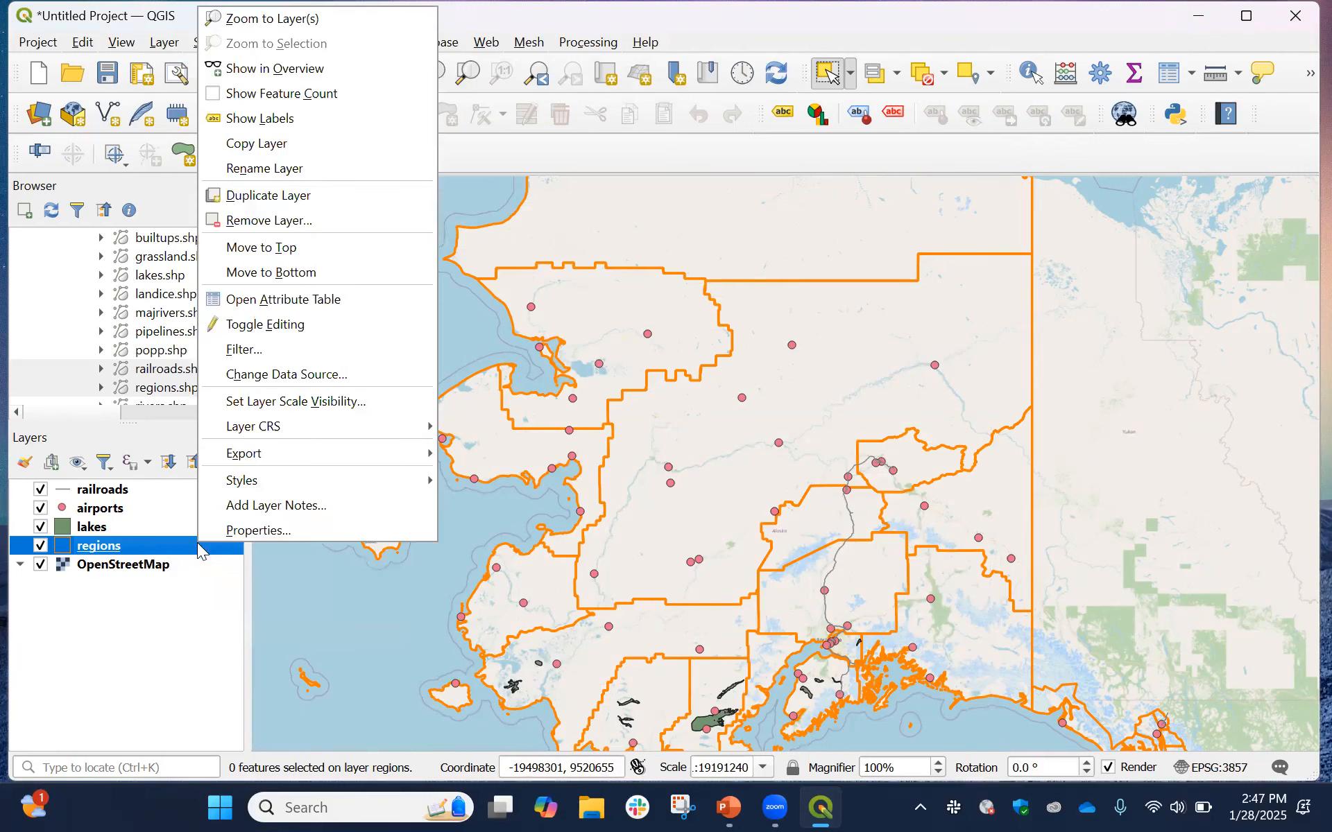
click(240, 530)
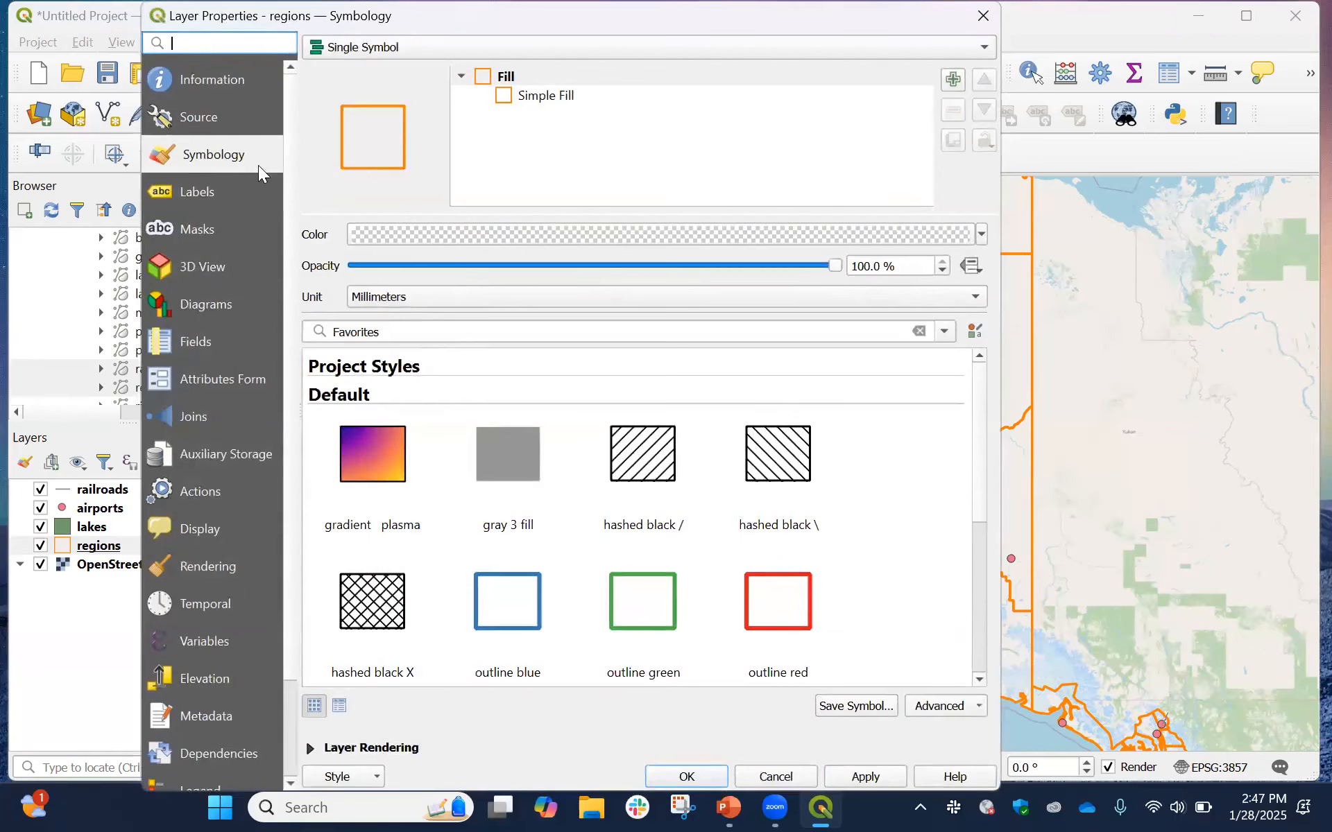
click(191, 192)
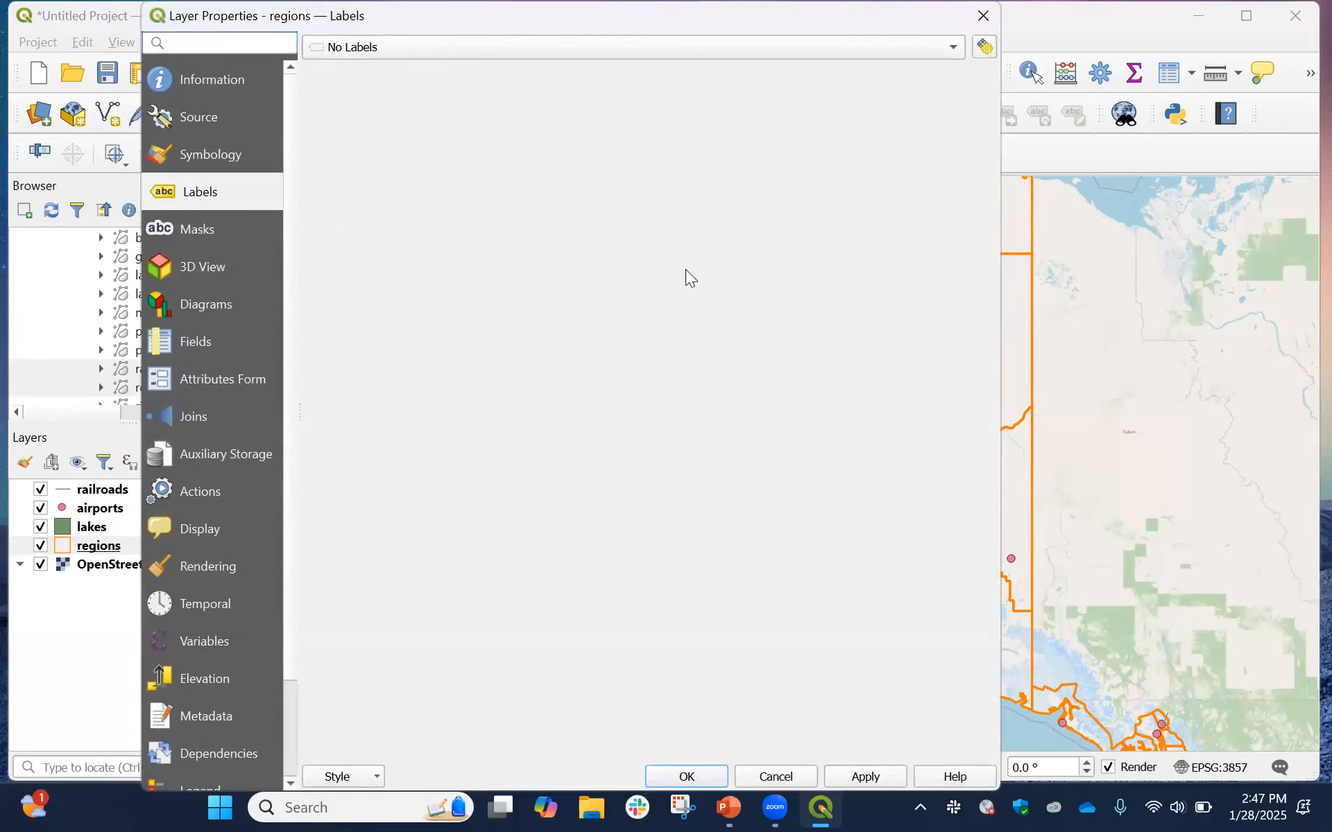
click(951, 47)
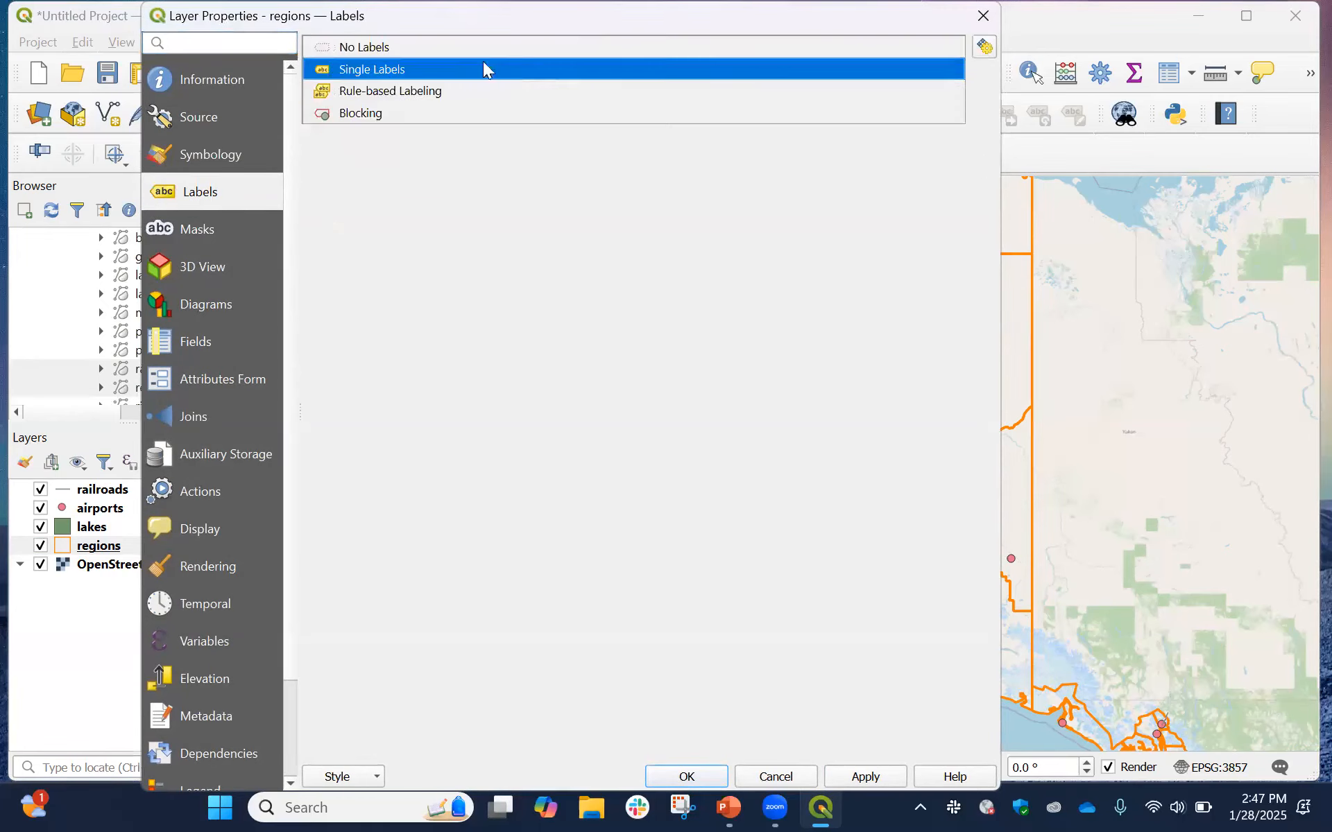
click(448, 69)
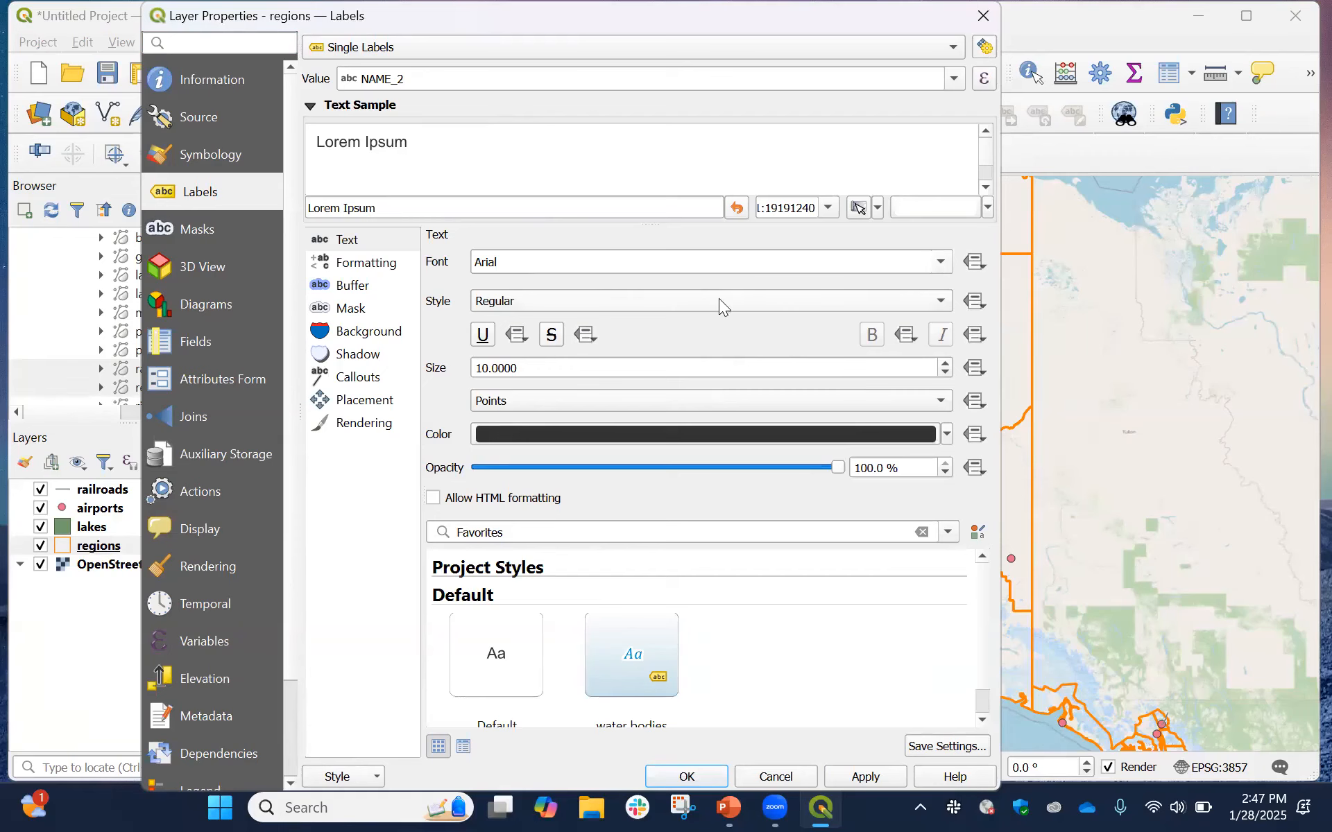
Set the regions labels to bold style and size 12 points, apply them, and check the labels on the map
click(944, 302)
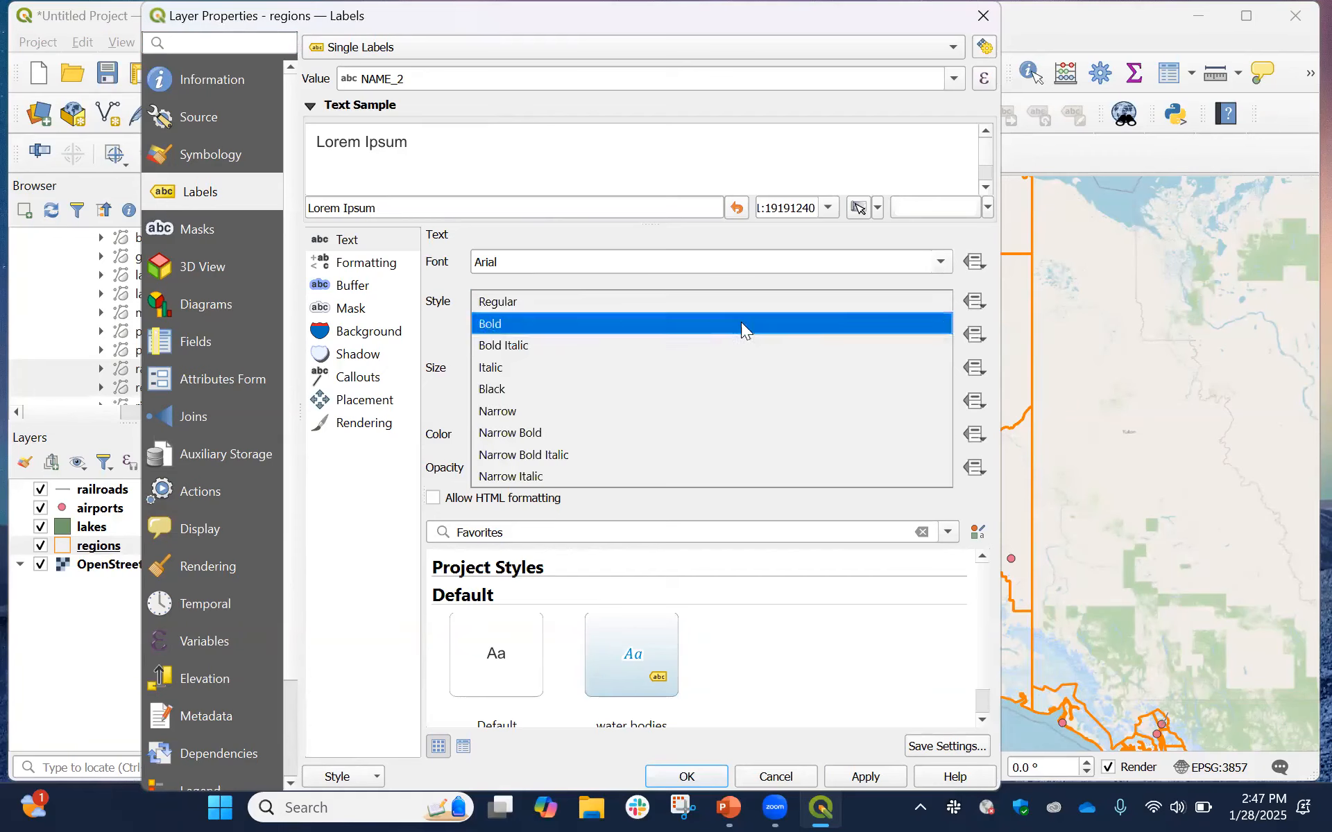
click(691, 322)
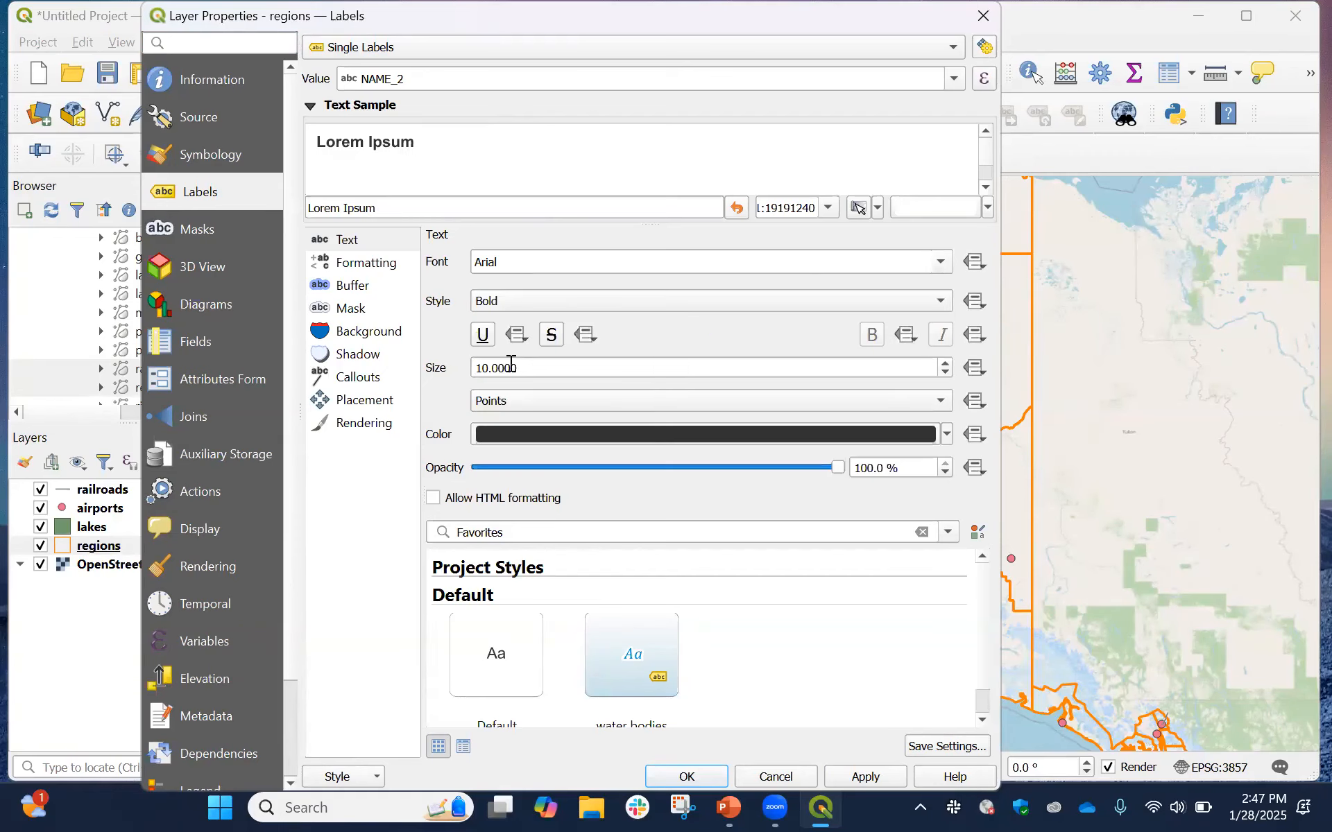
click(491, 367)
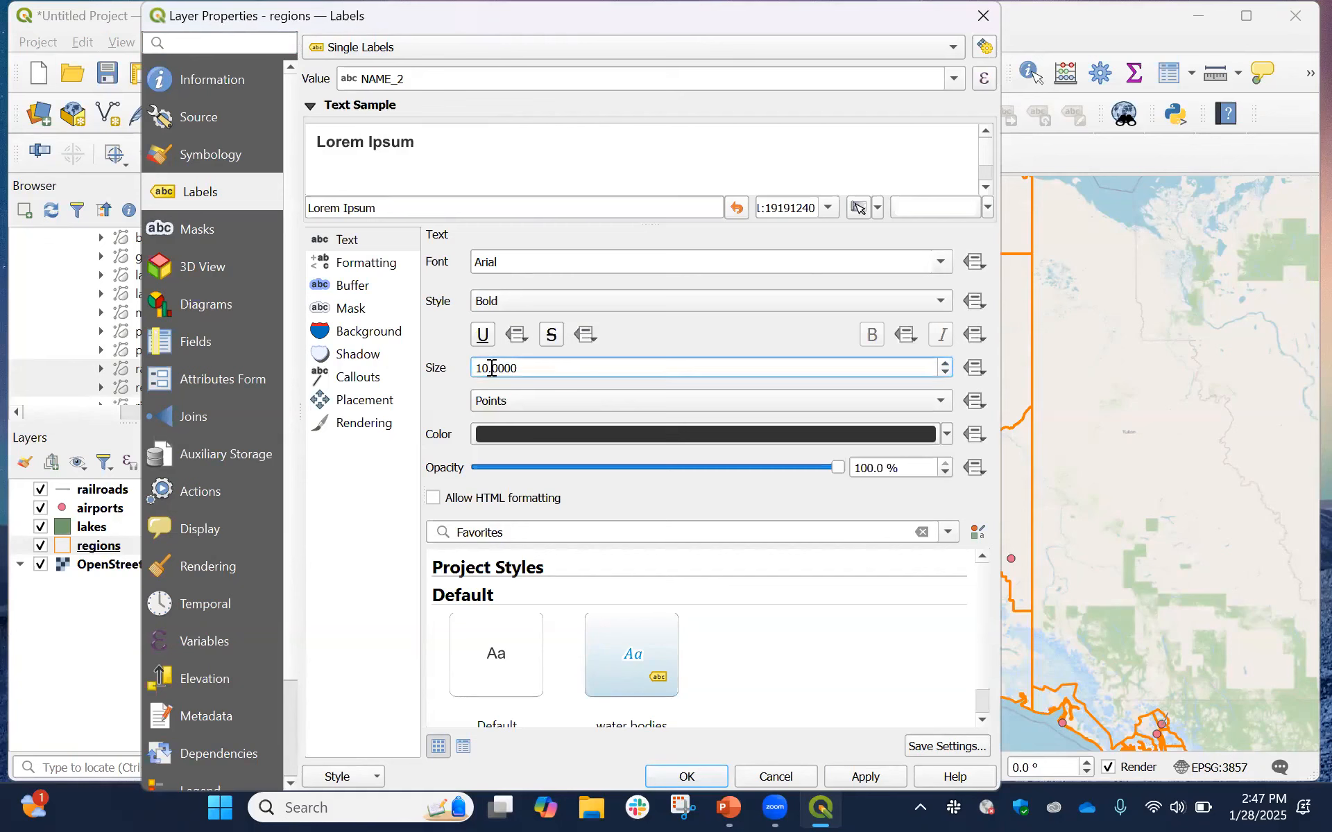
drag(491, 368, 484, 366)
text(2)
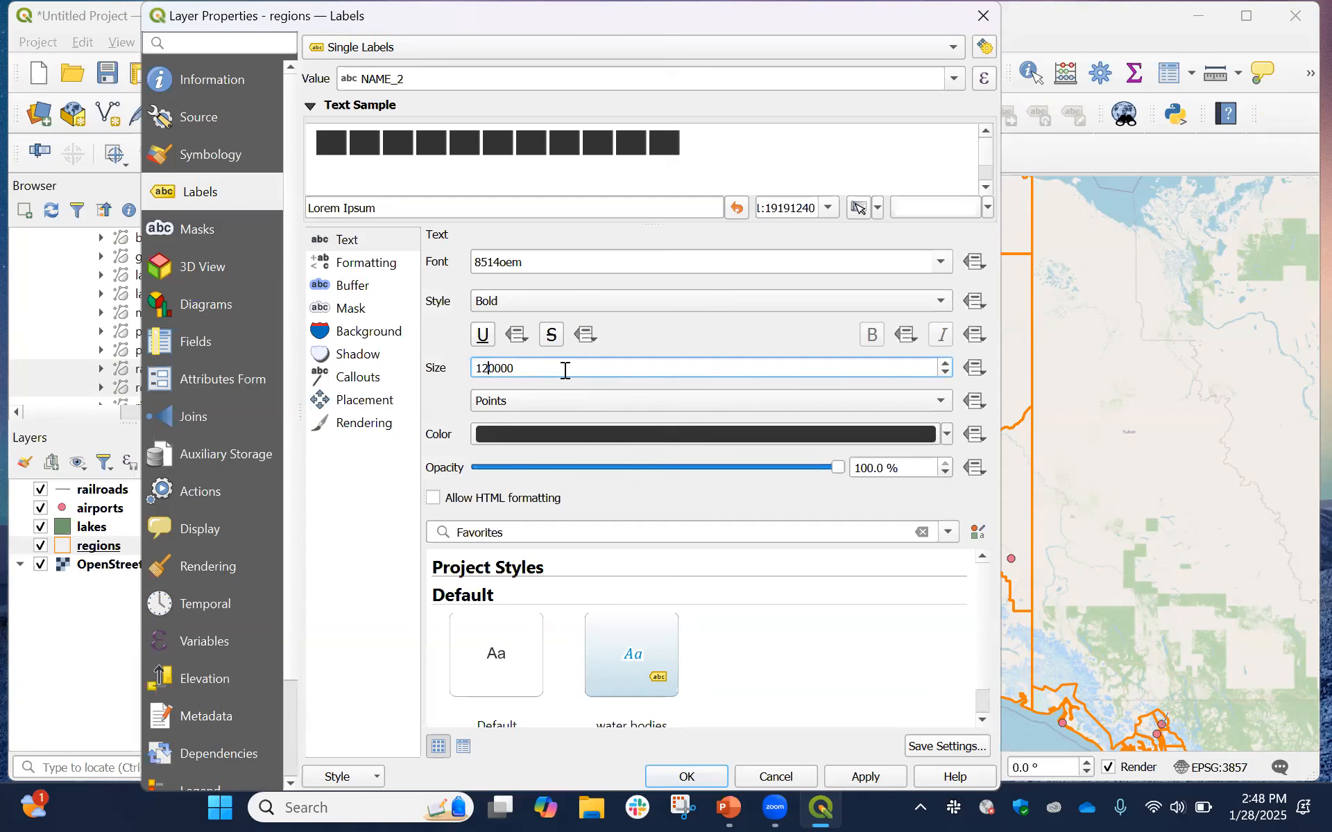
text(.)
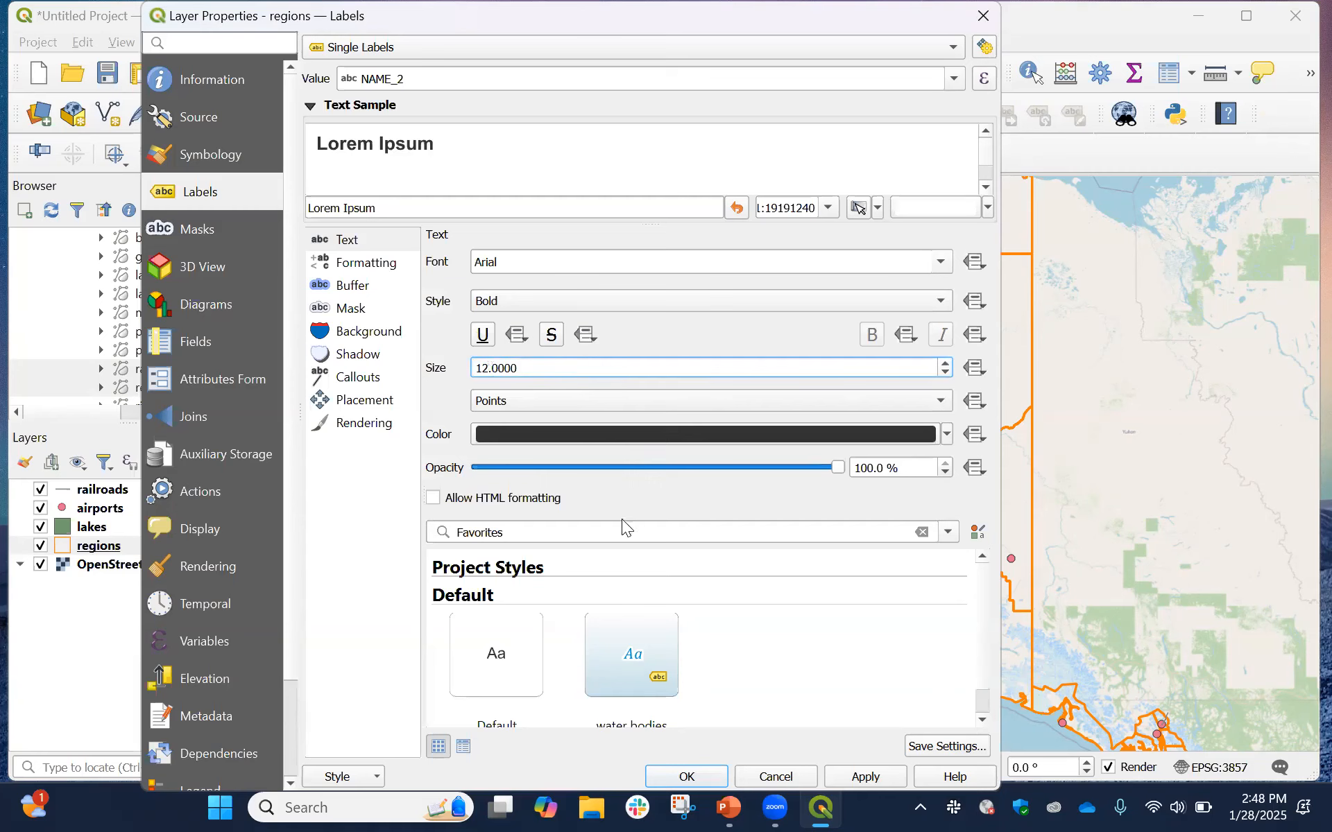
click(857, 778)
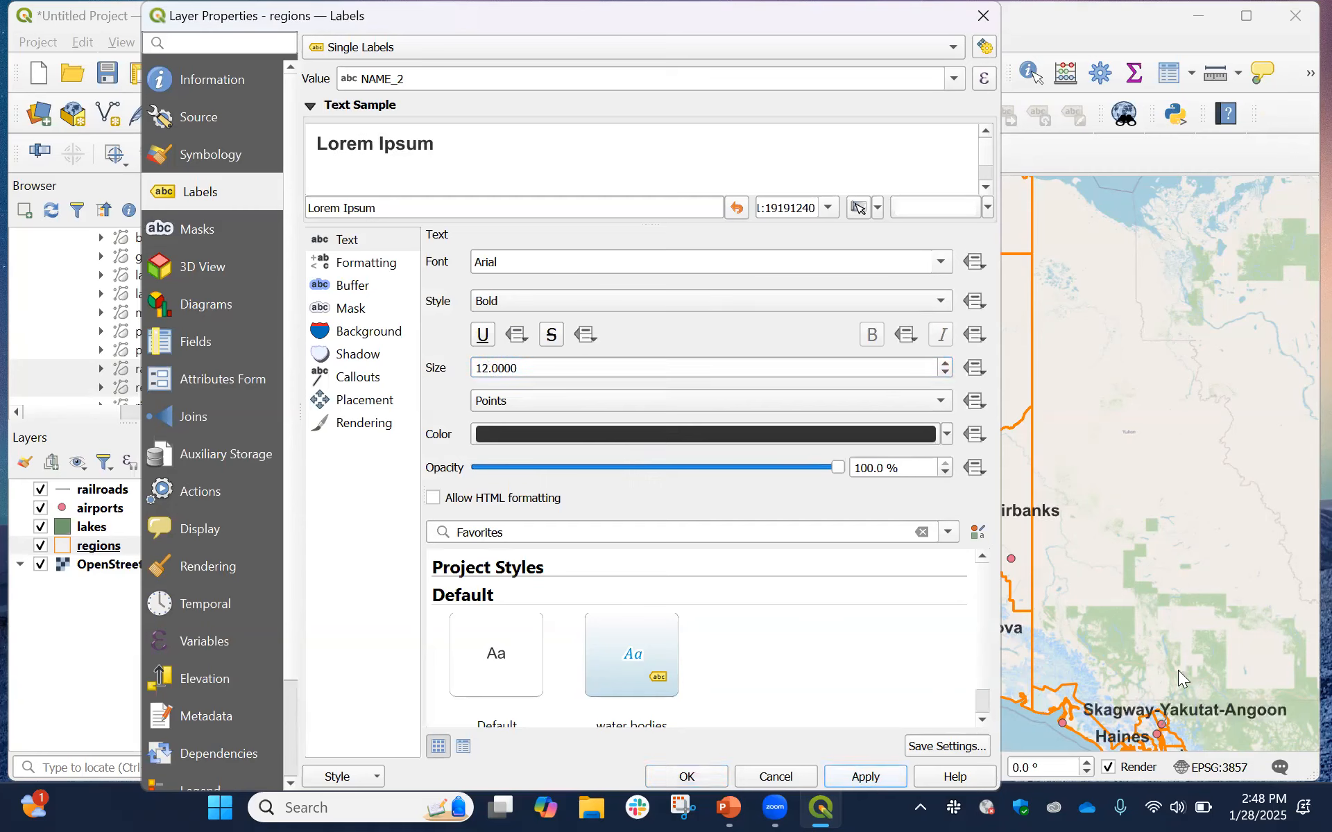
click(682, 778)
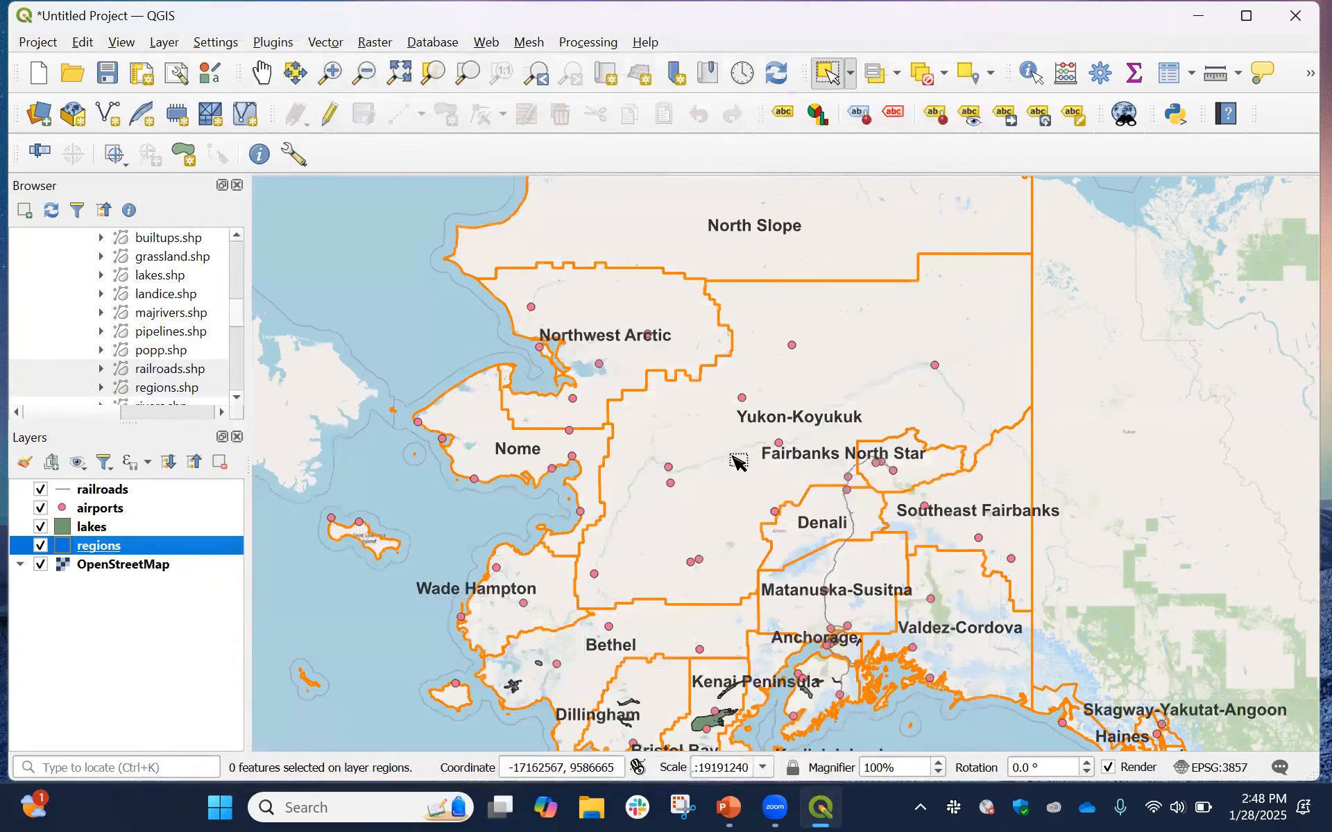
scroll(735, 461, up, 2)
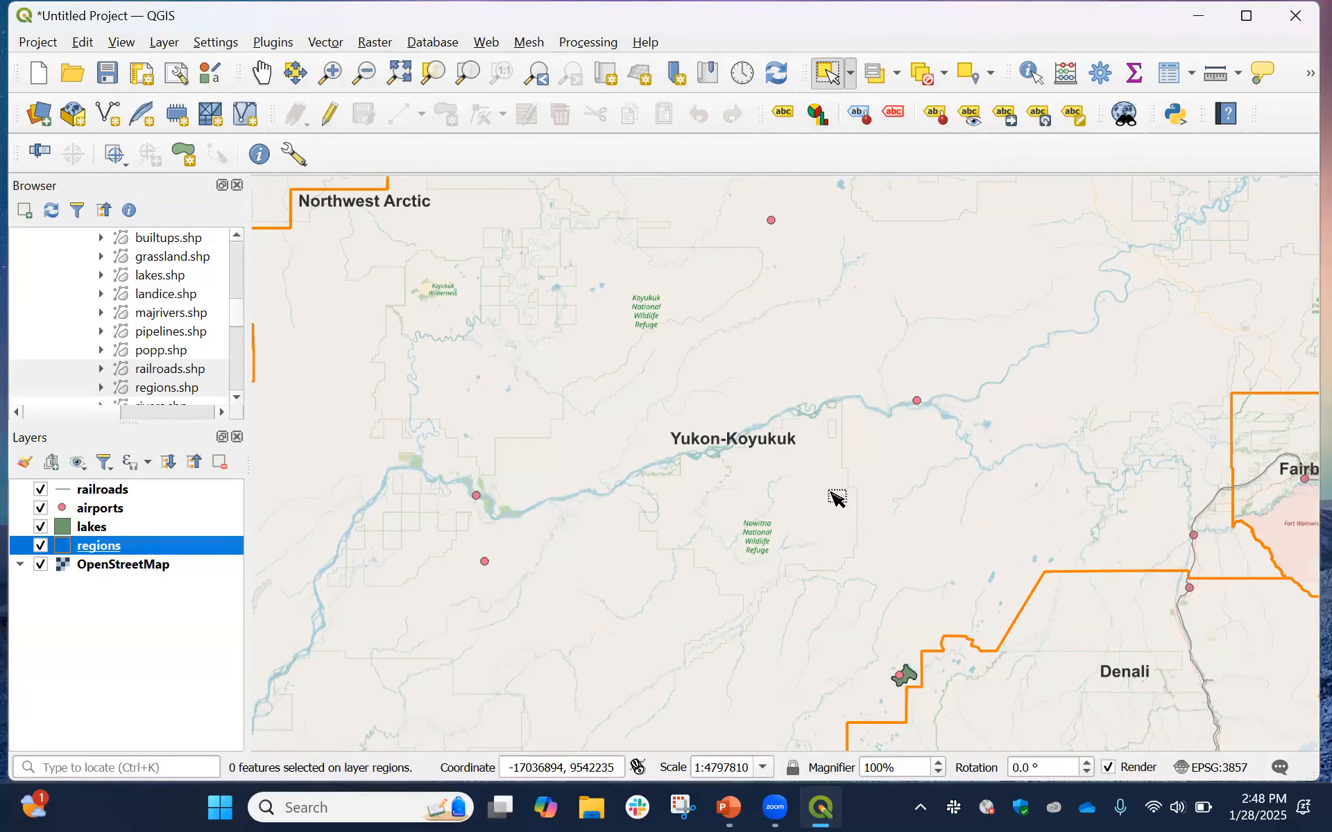
scroll(837, 498, down, 1)
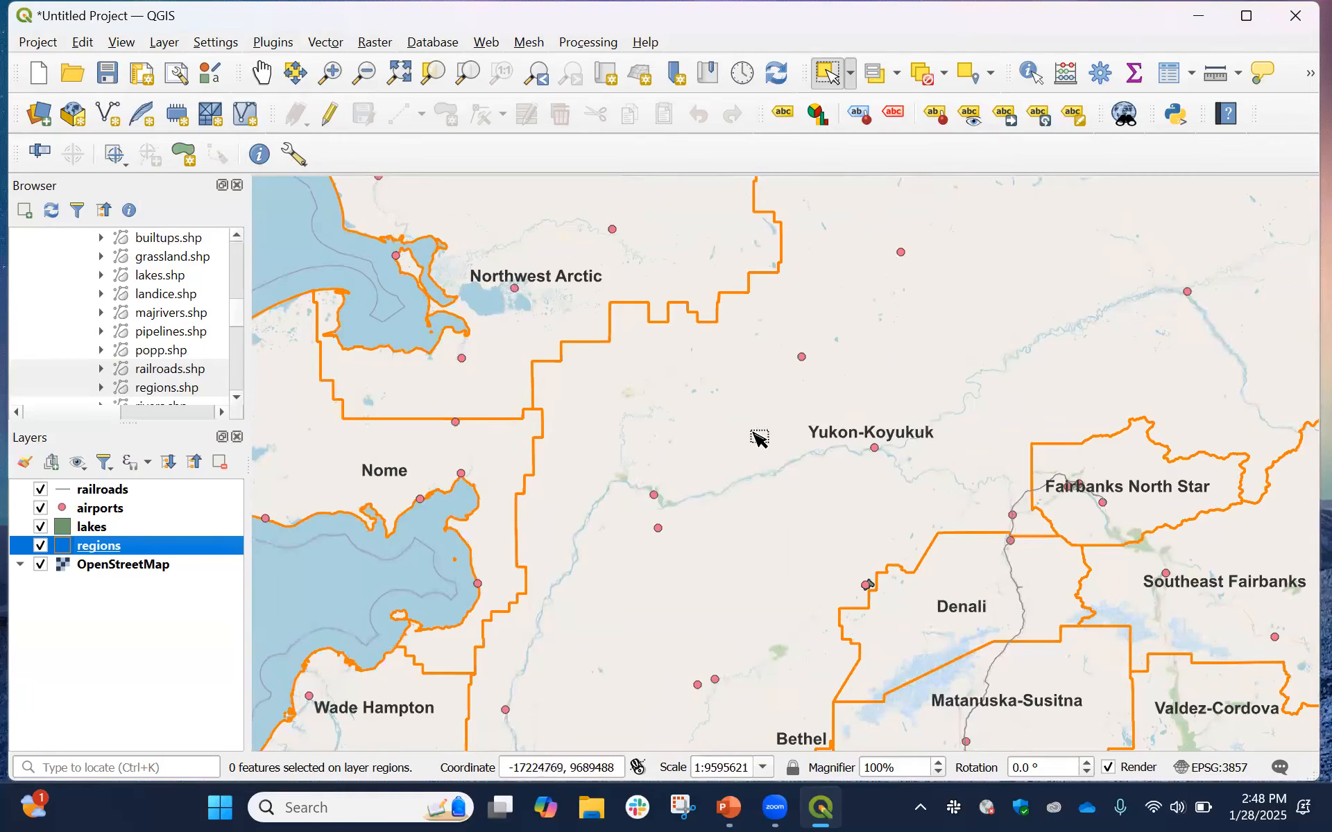
Switch to the Intro to QGIS_012825 presentation in PowerPoint and start the slide show from slide 32, "Create Features, Analysis Options, and Plugins"
click(1199, 21)
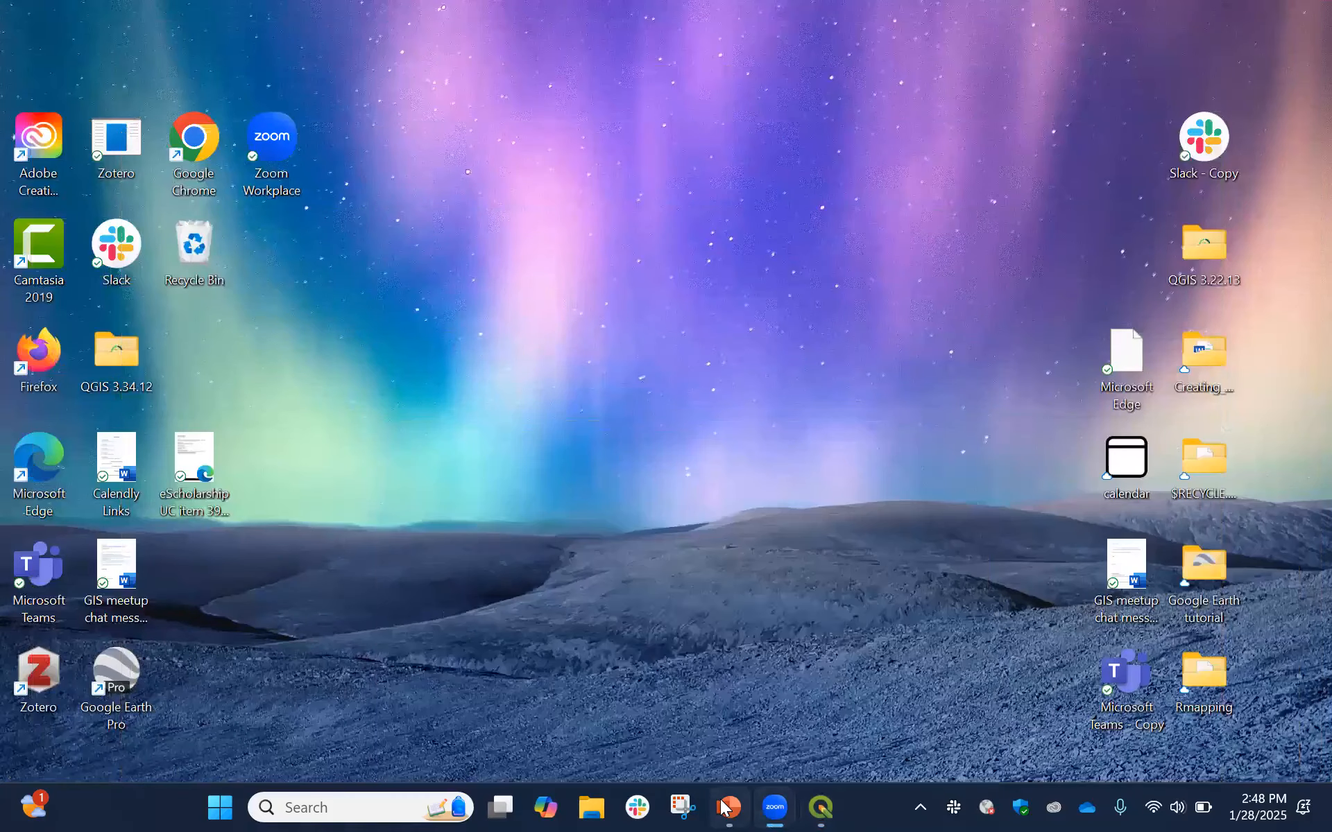
click(729, 807)
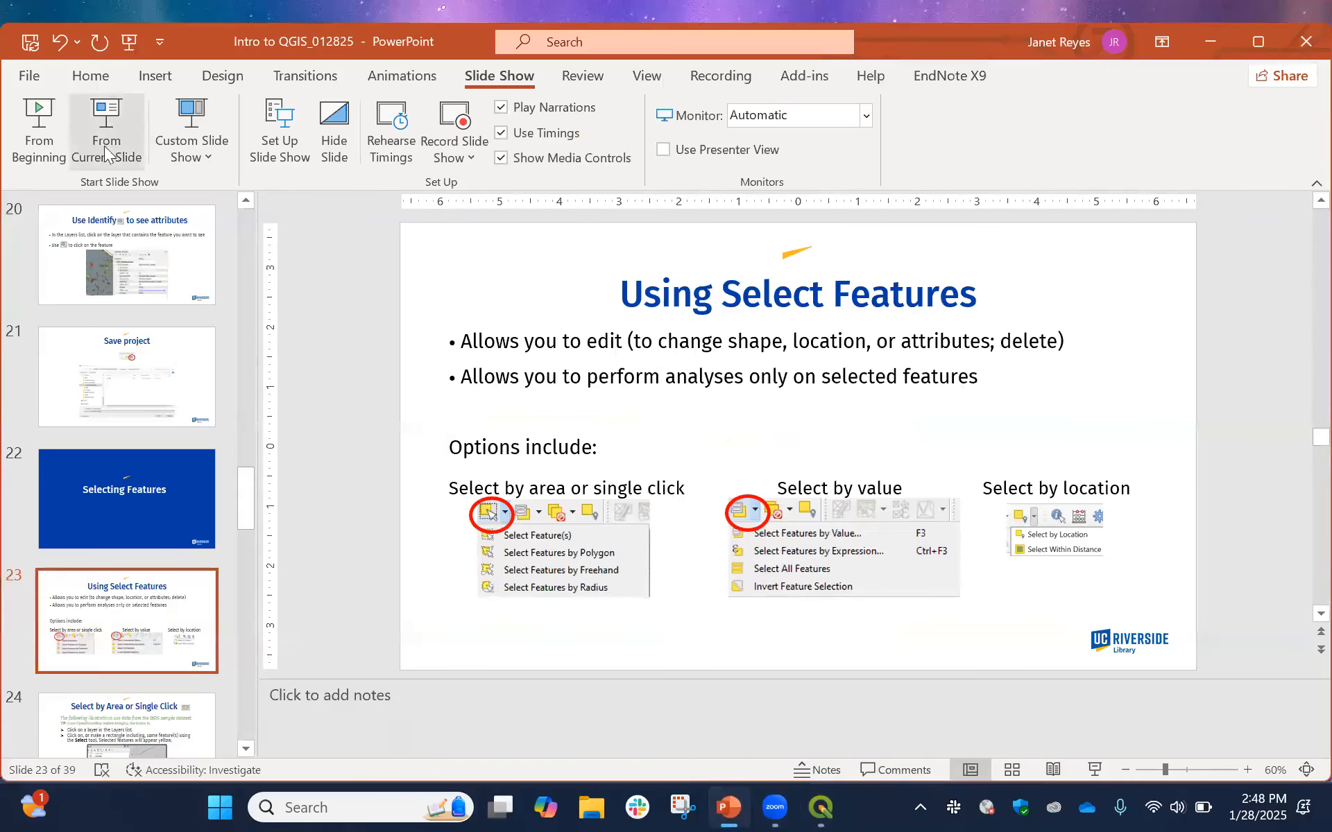
scroll(77, 450, down, 5)
scroll(82, 444, down, 4)
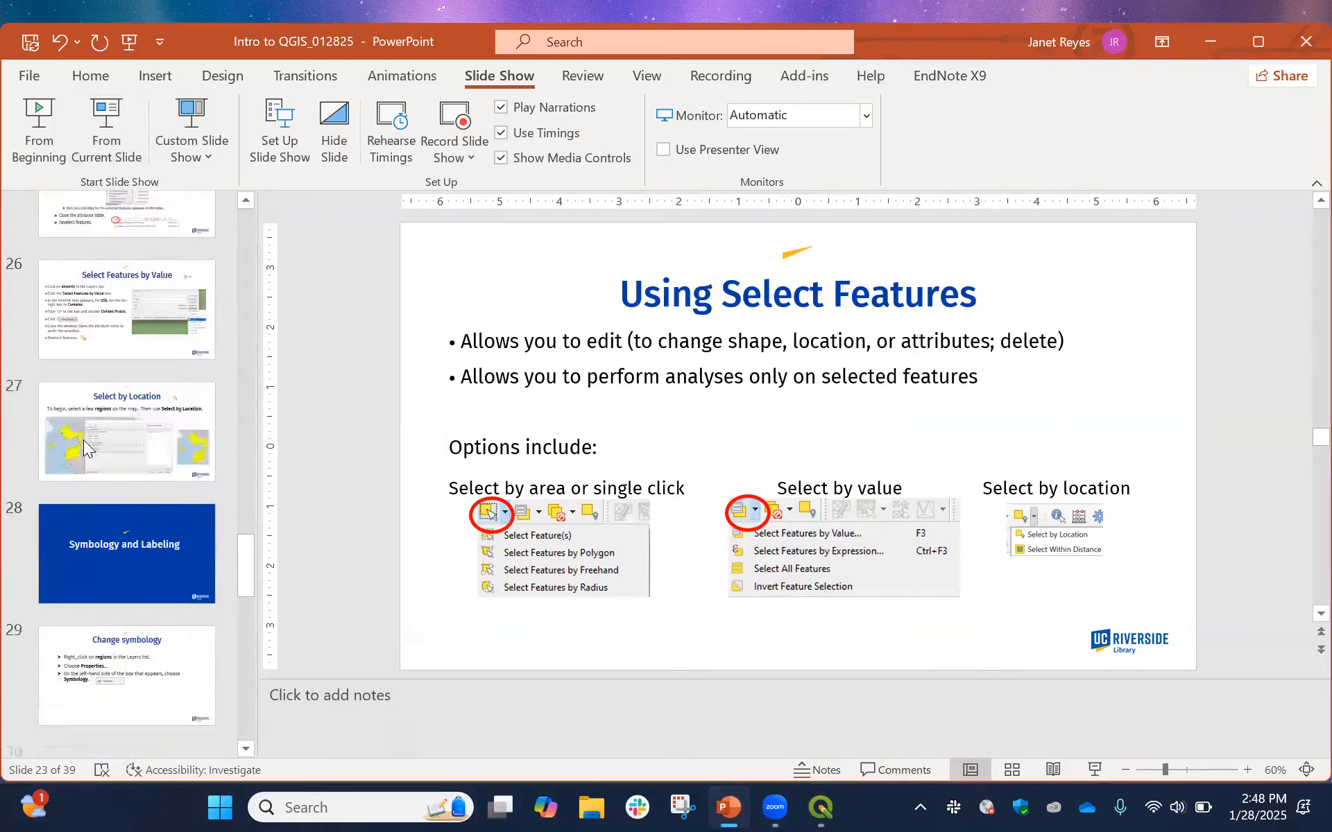
scroll(83, 440, down, 2)
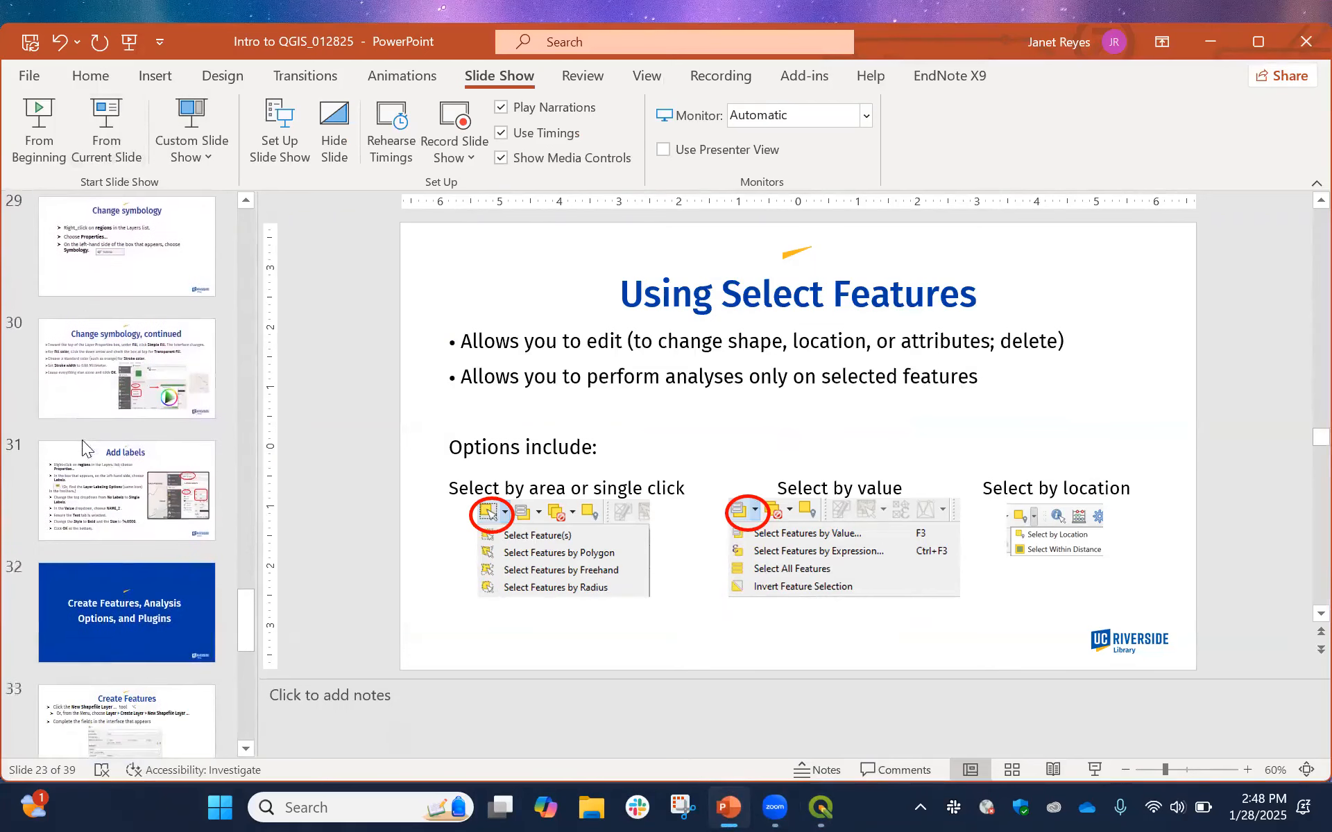
scroll(80, 440, down, 2)
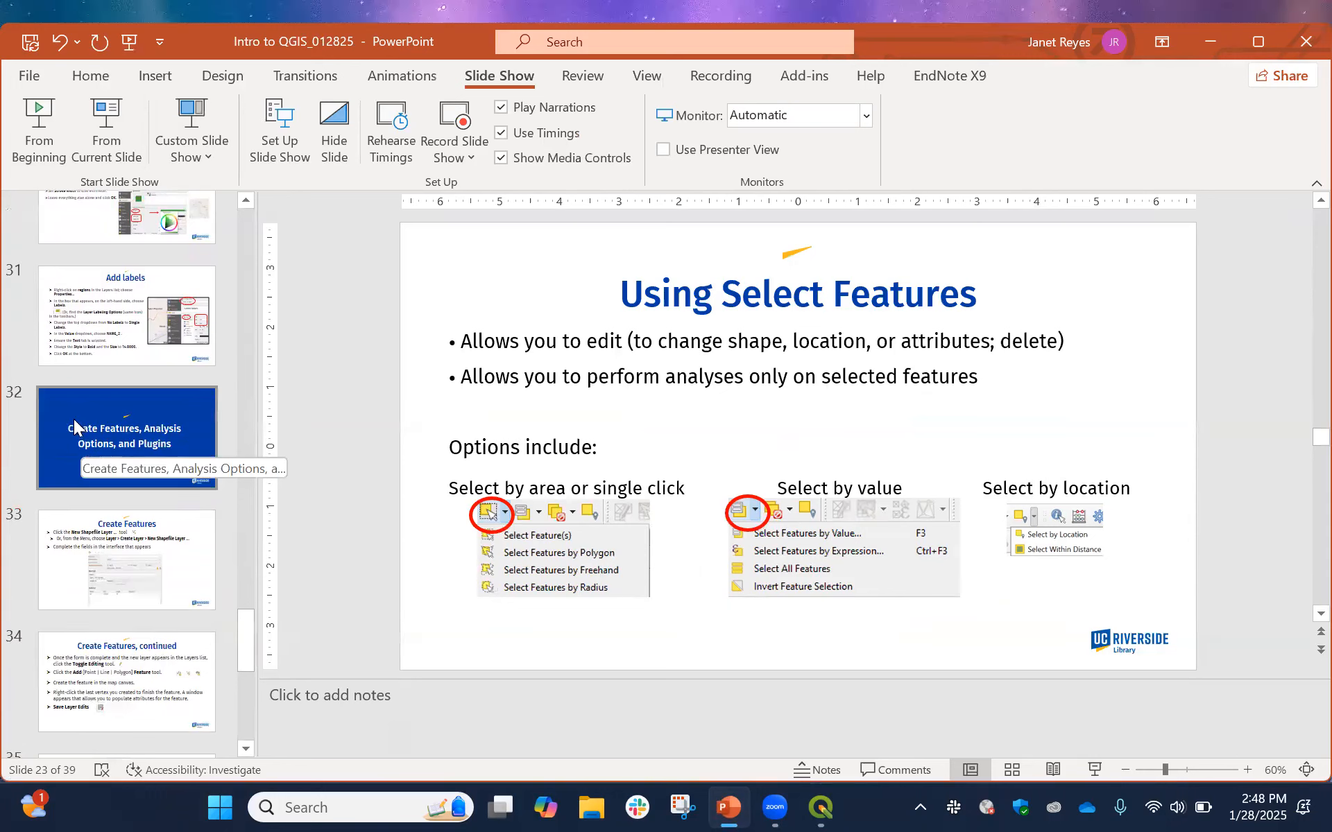
click(139, 437)
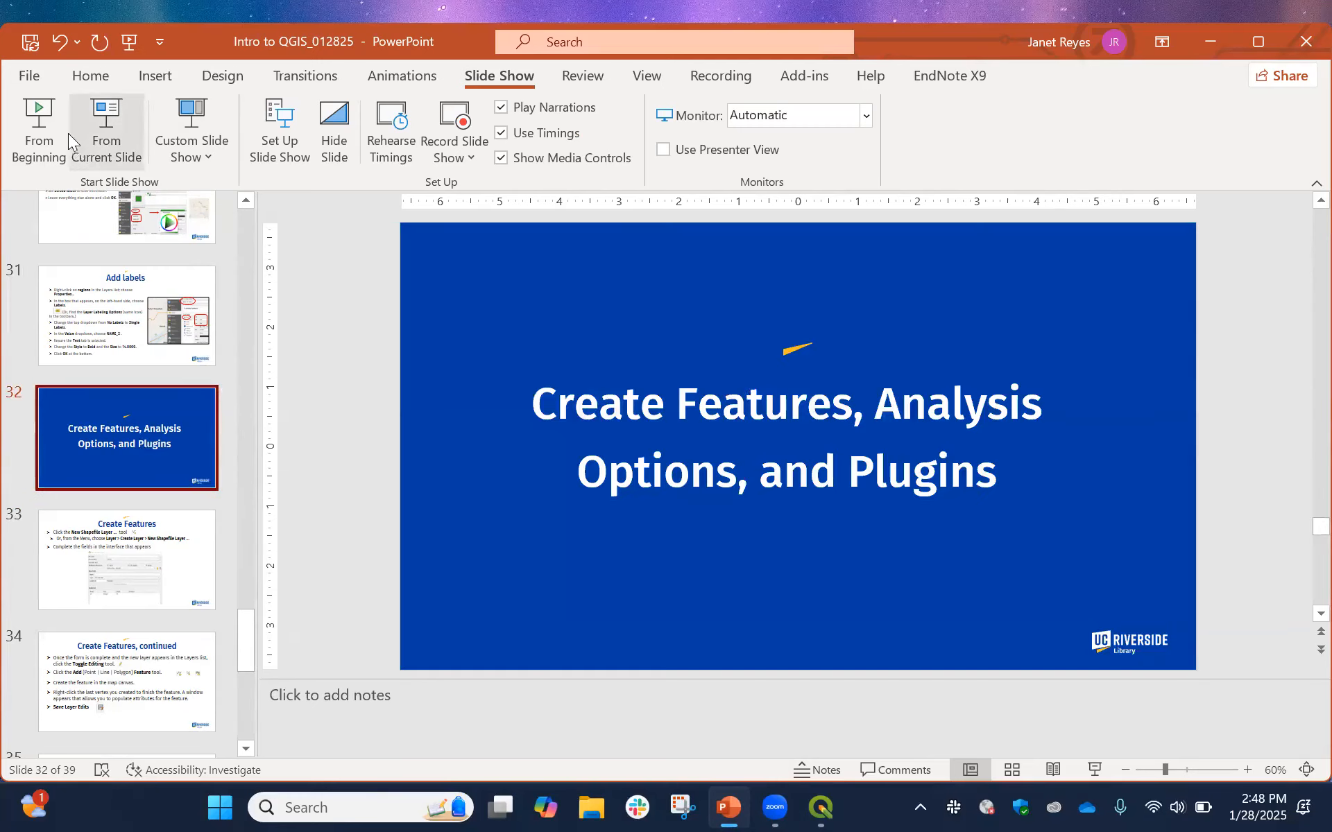
click(98, 132)
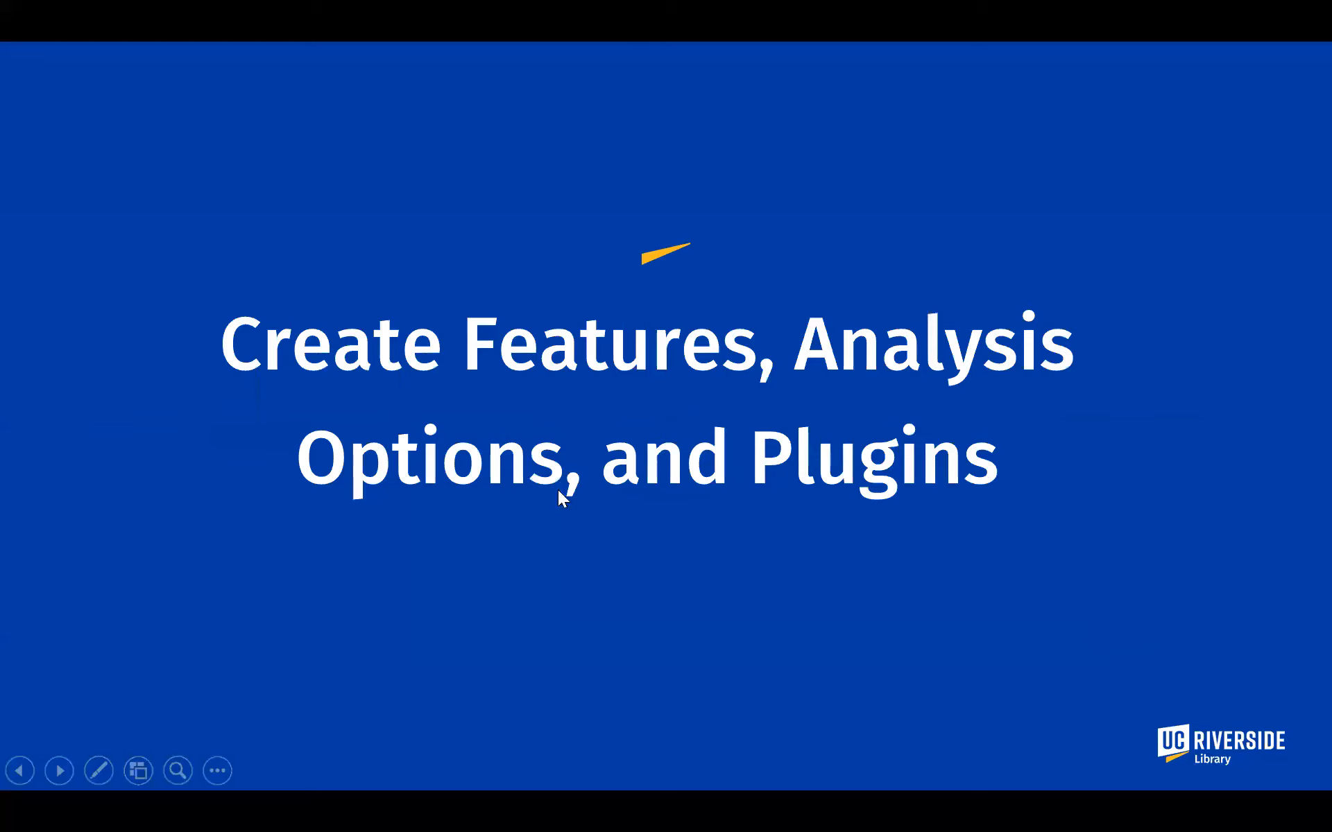